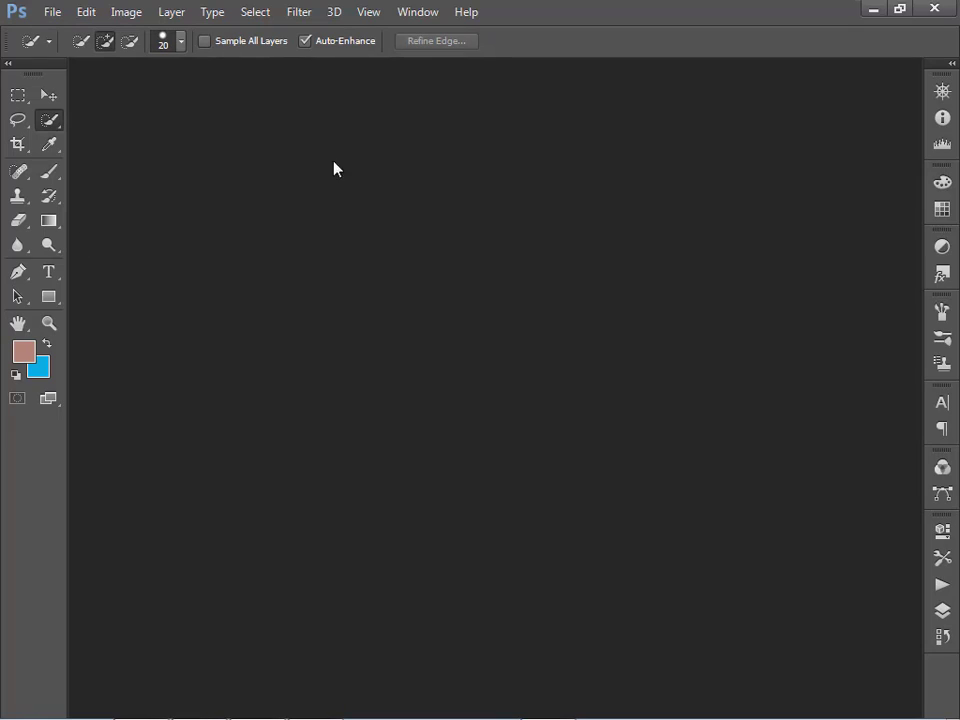
Step: Open the portrait 20190609_014258.jpg together with the background image images (64).jpeg
click(48, 12)
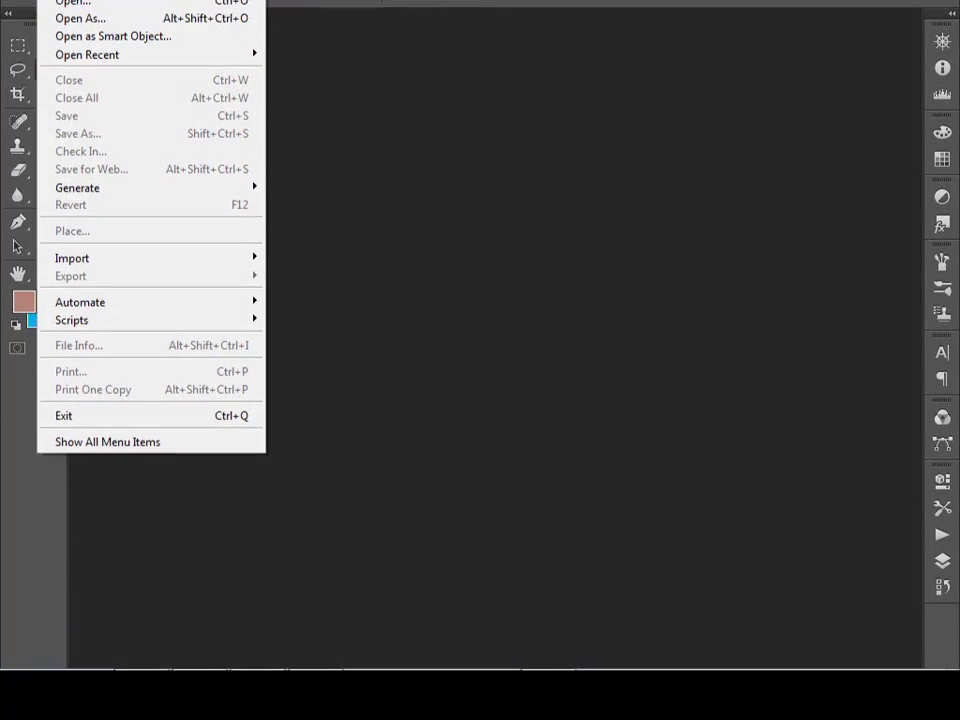
click(88, 50)
drag(483, 244, 223, 156)
click(440, 420)
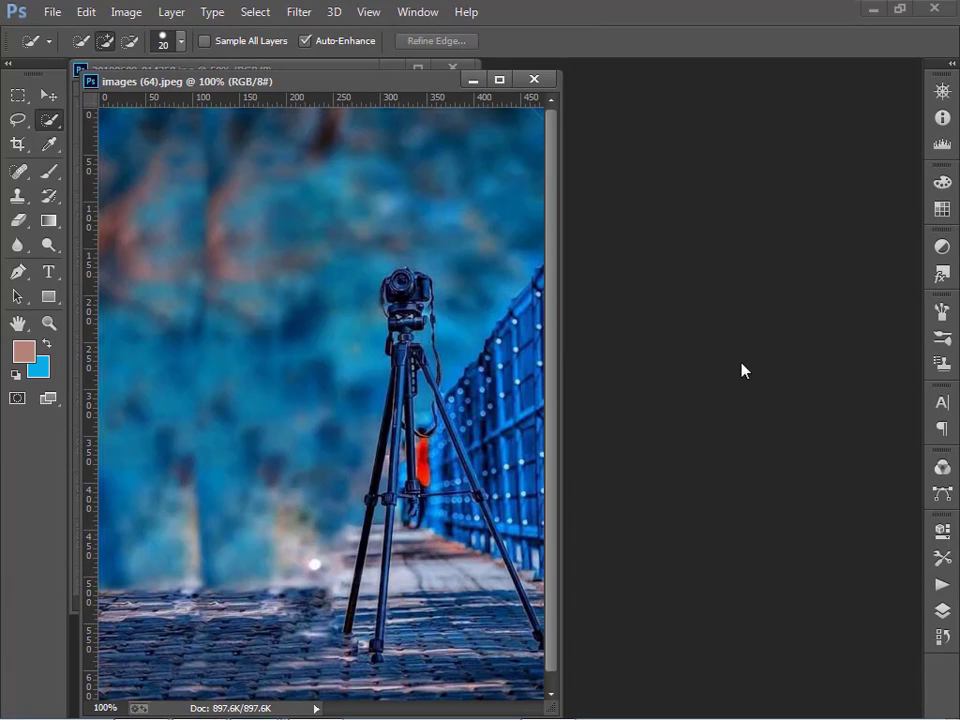
Step: Move the background image's window clear of the portrait, then bring the portrait forward and widen its window
drag(252, 89, 470, 110)
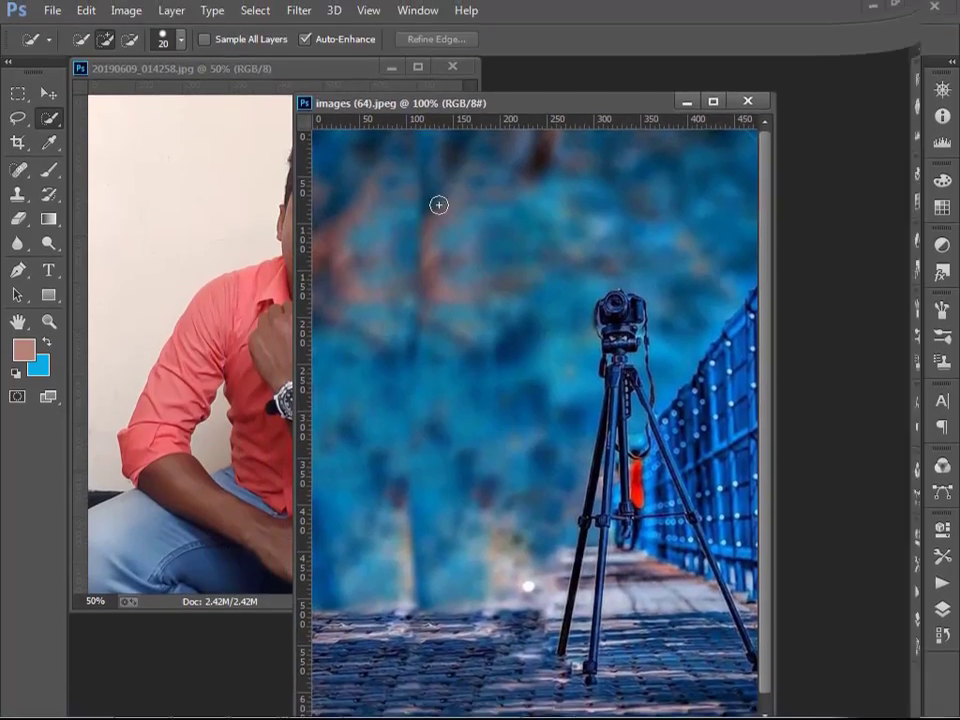
click(218, 385)
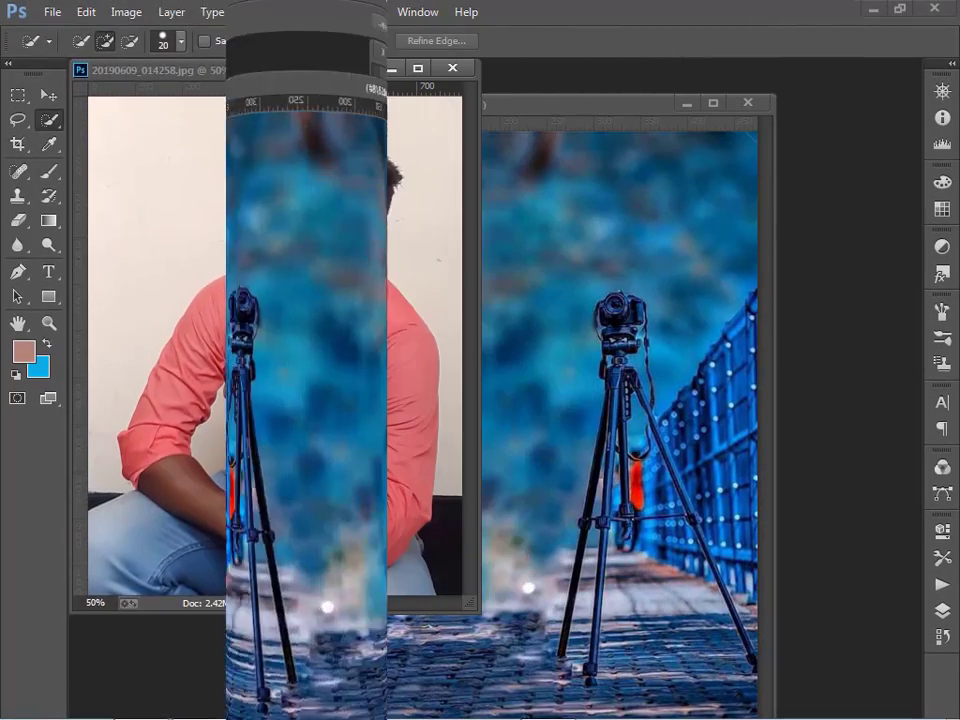
key(v)
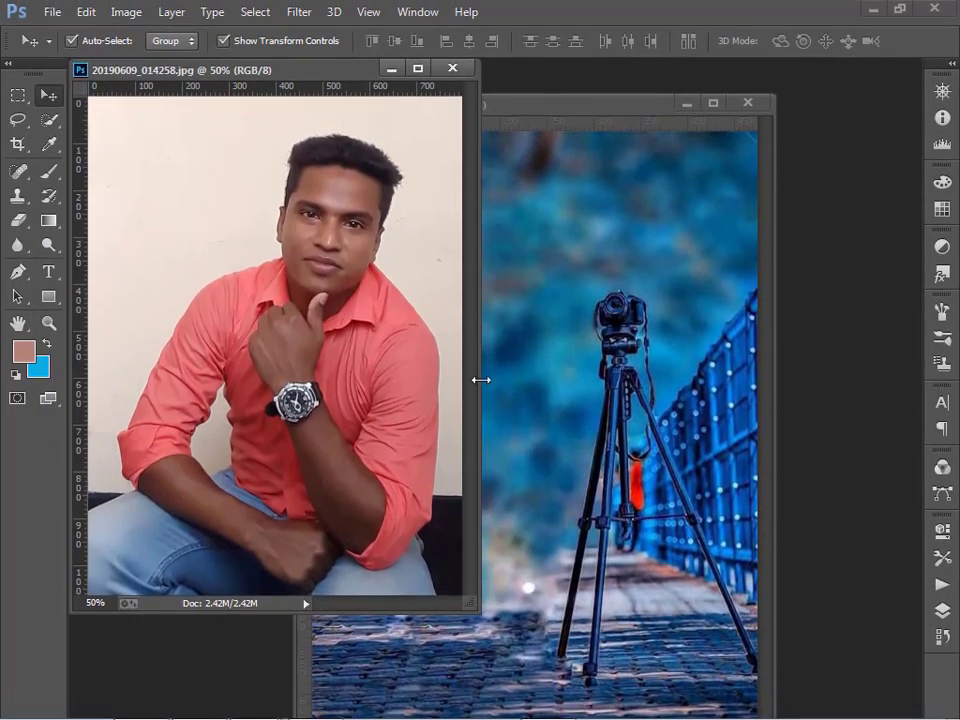
drag(480, 379, 831, 470)
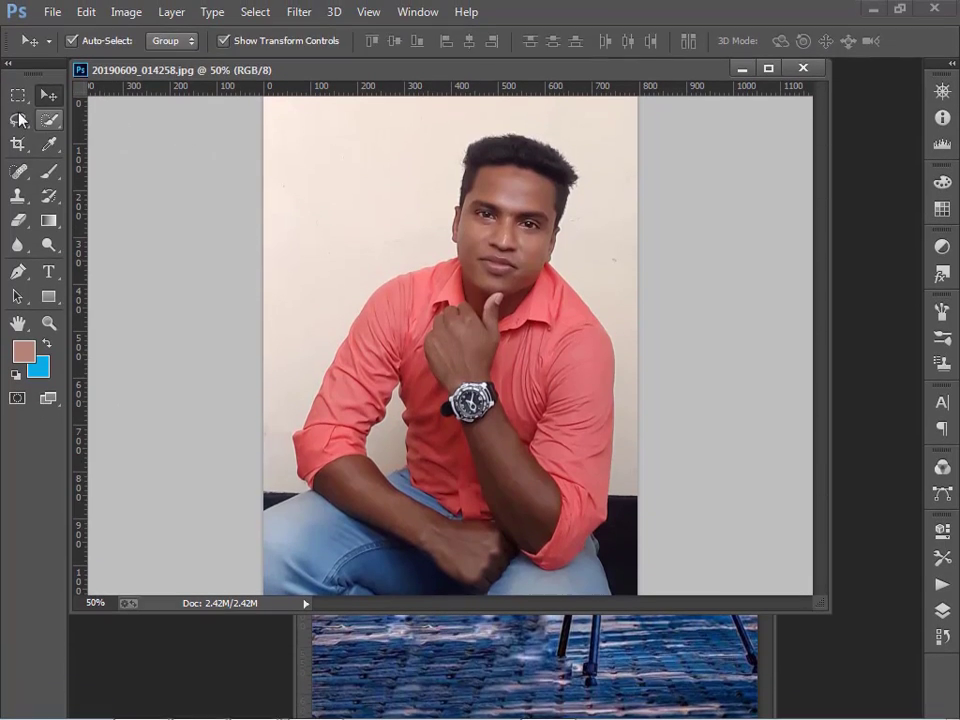
click(19, 97)
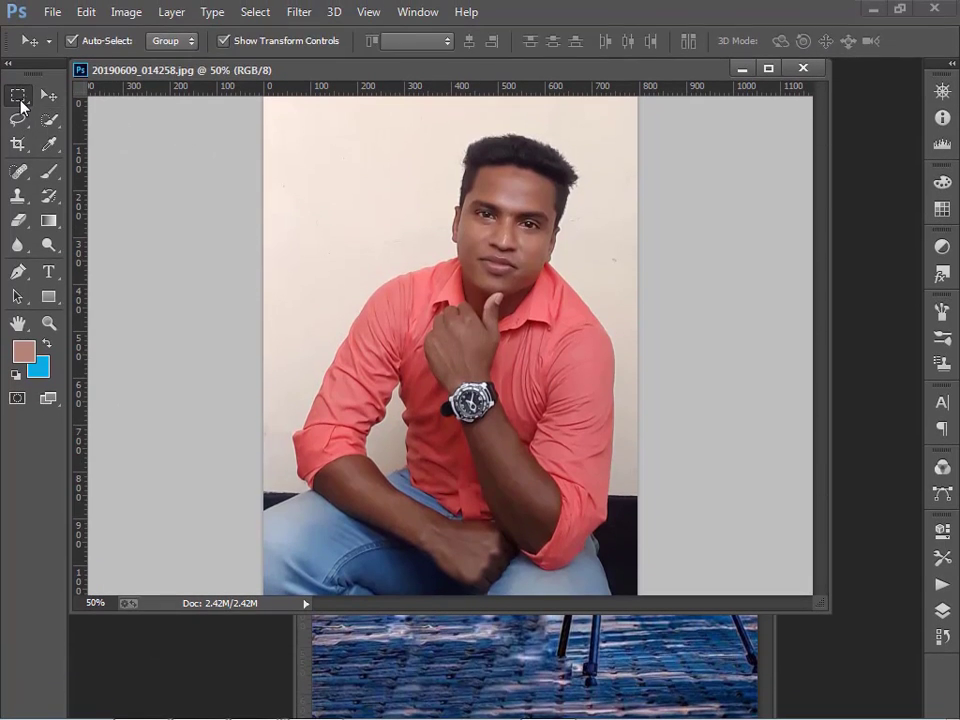
click(50, 95)
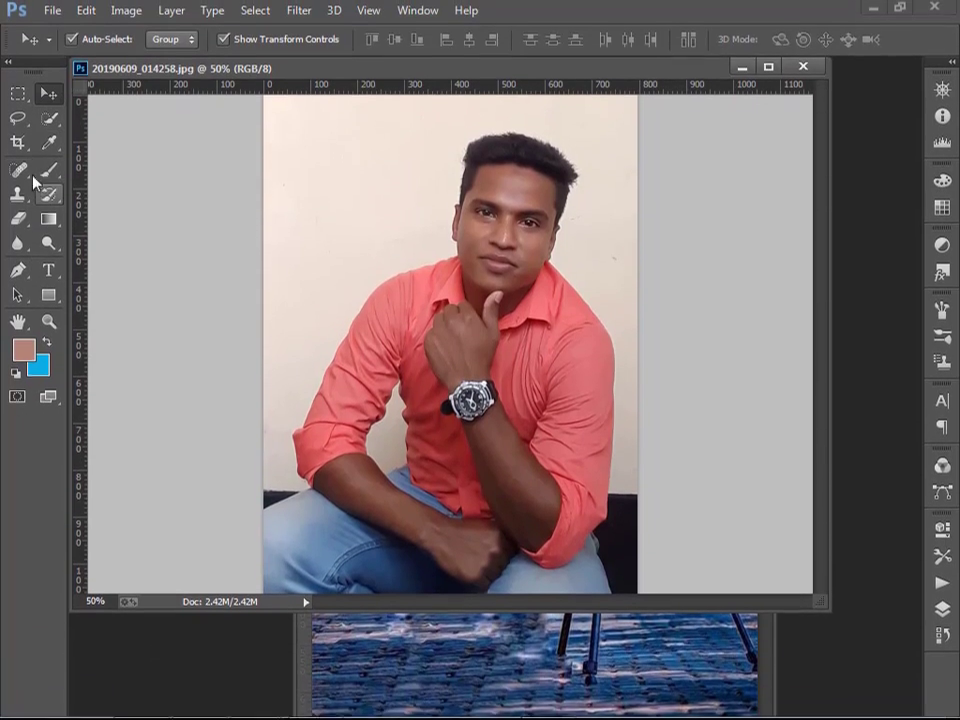
click(50, 119)
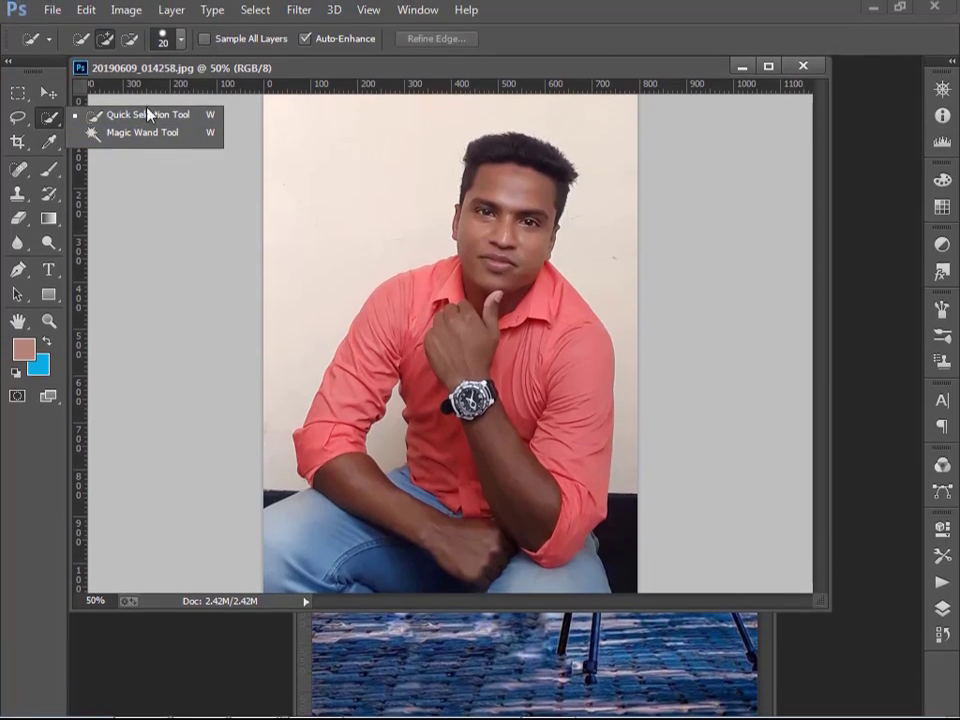
click(148, 115)
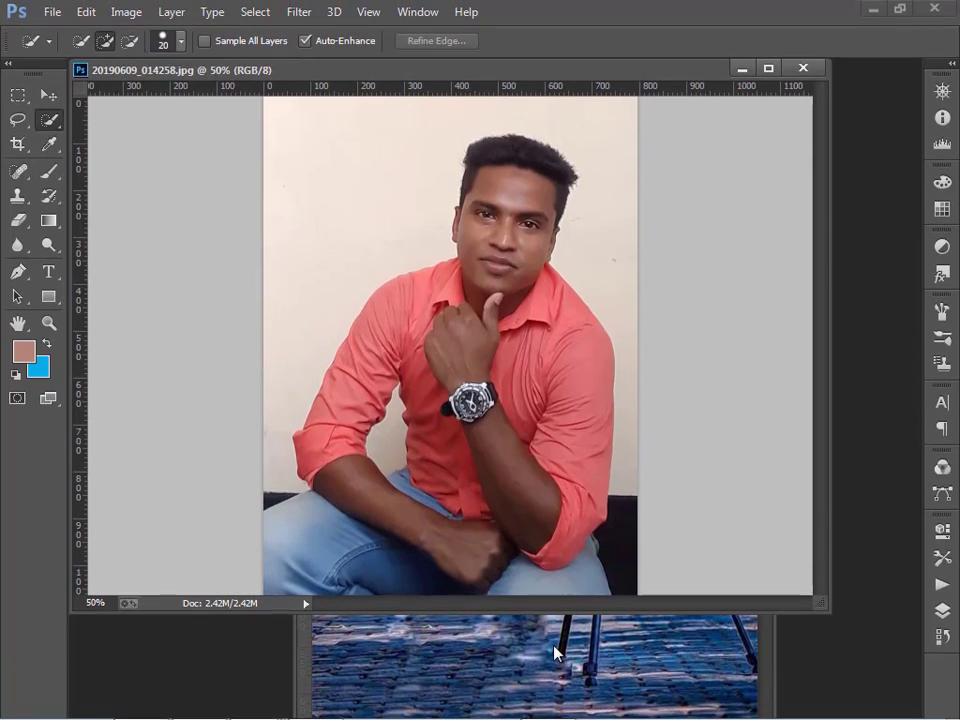
click(554, 647)
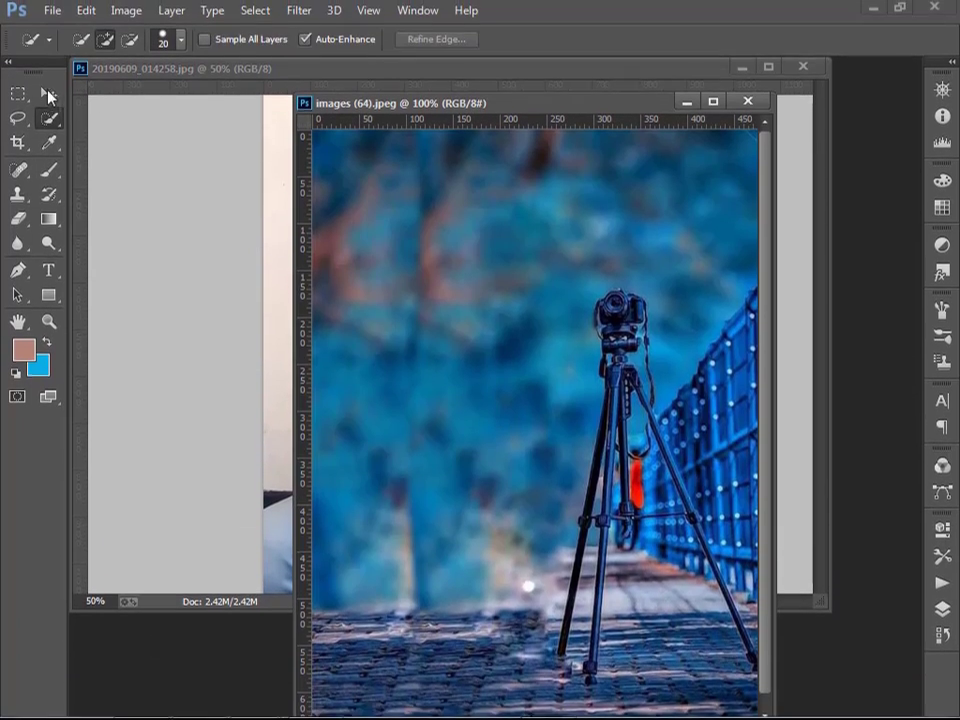
click(48, 95)
click(268, 224)
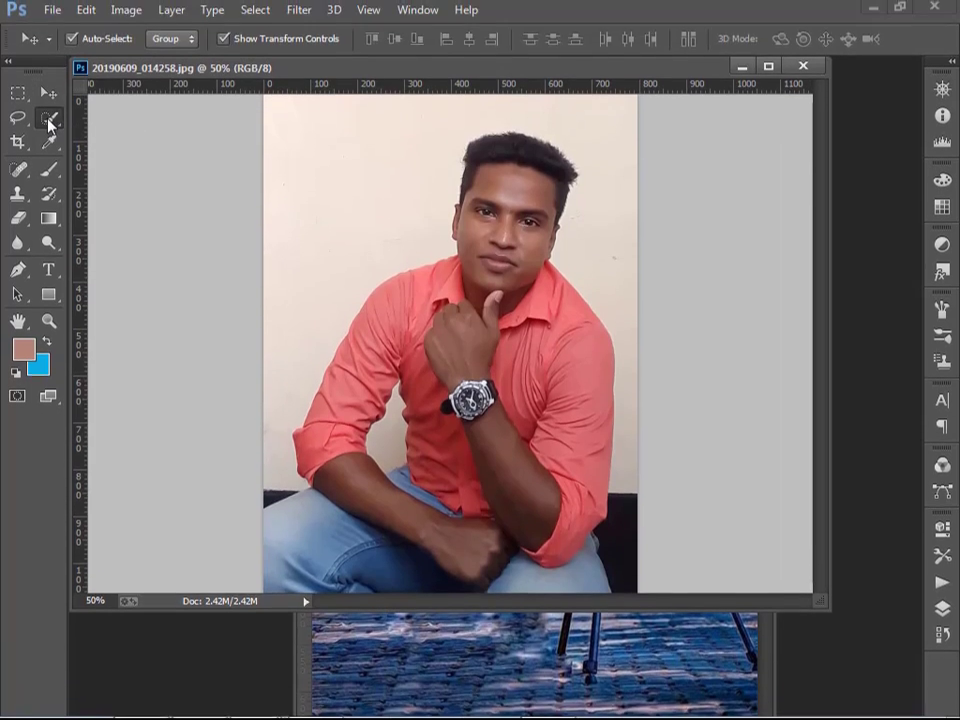
Step: Select the seated man's head, shirt, arms, hands and jeans with the Quick Selection tool
click(48, 119)
click(140, 117)
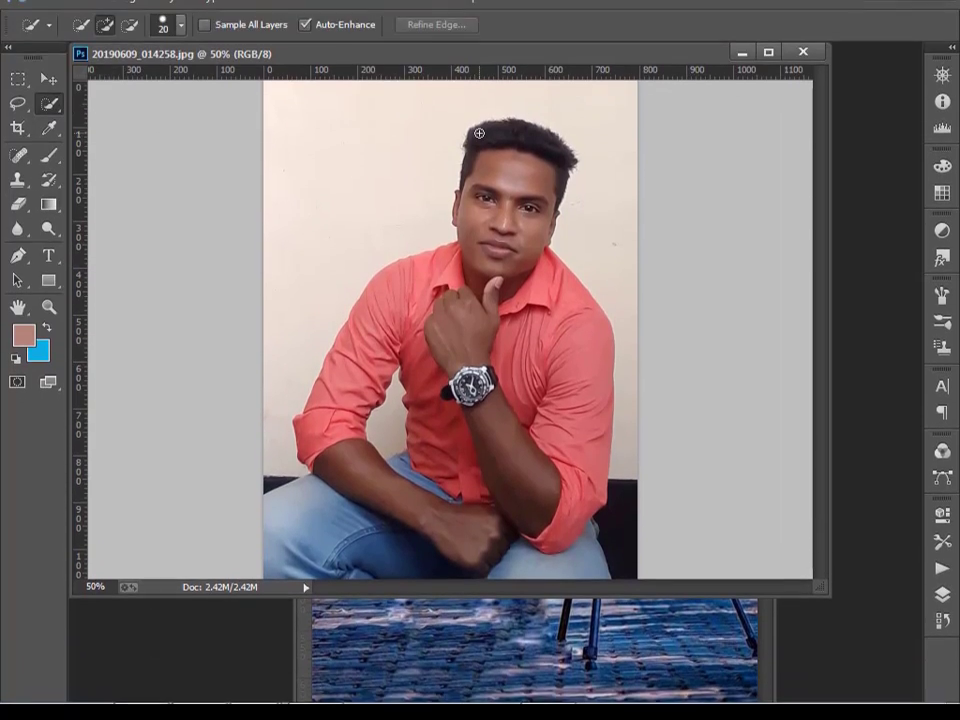
click(480, 149)
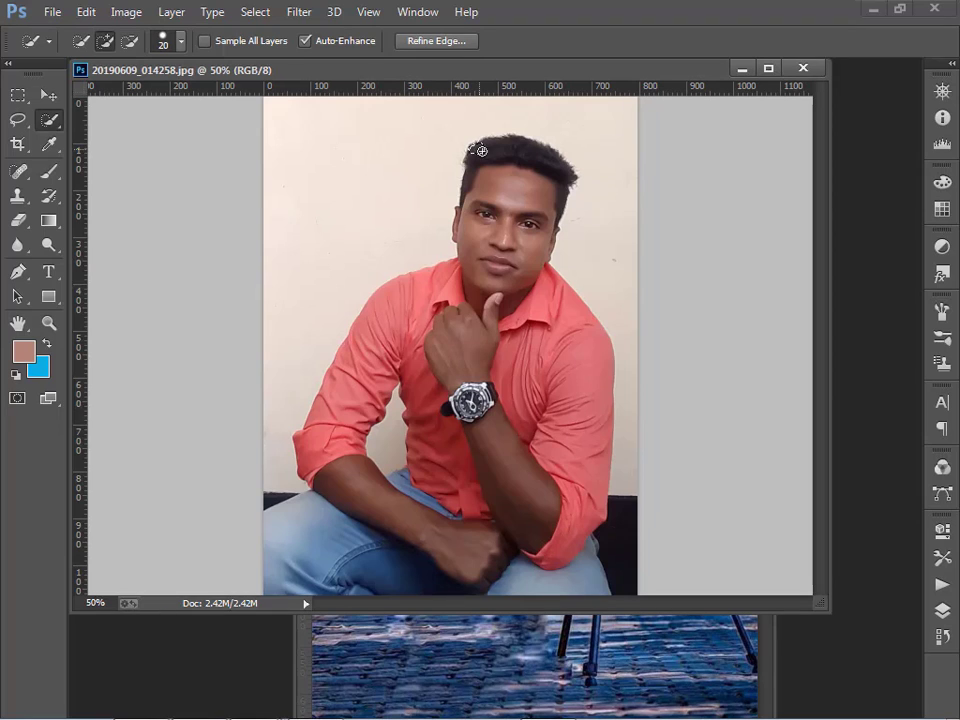
drag(520, 192, 522, 313)
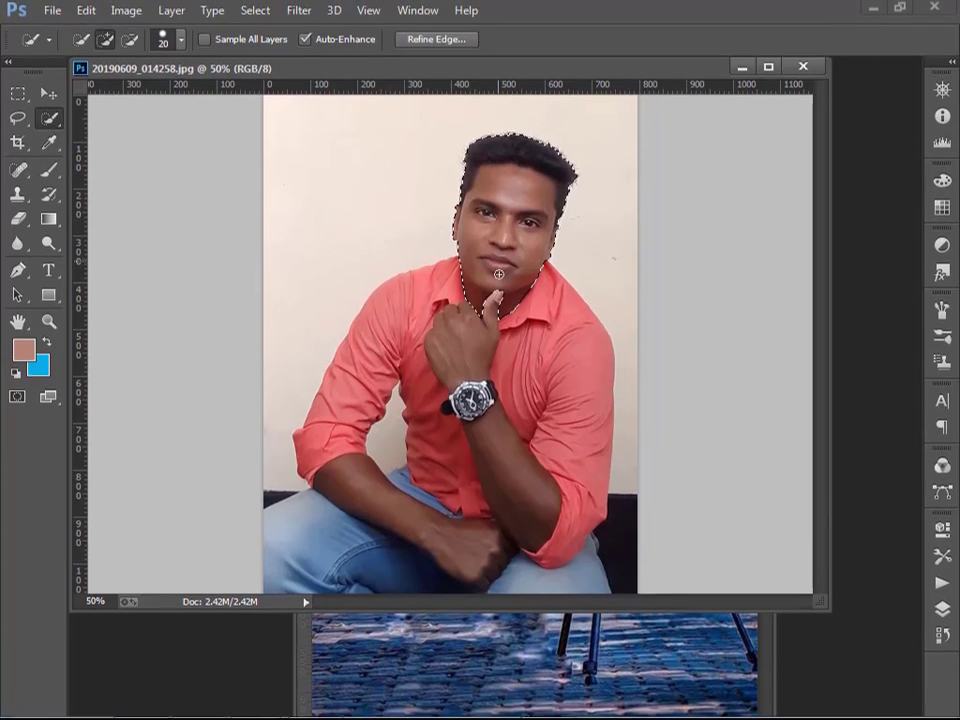
mouse_move(561, 375)
mouse_down()
mouse_move(575, 405)
mouse_move(582, 386)
mouse_move(590, 455)
mouse_move(575, 548)
mouse_up()
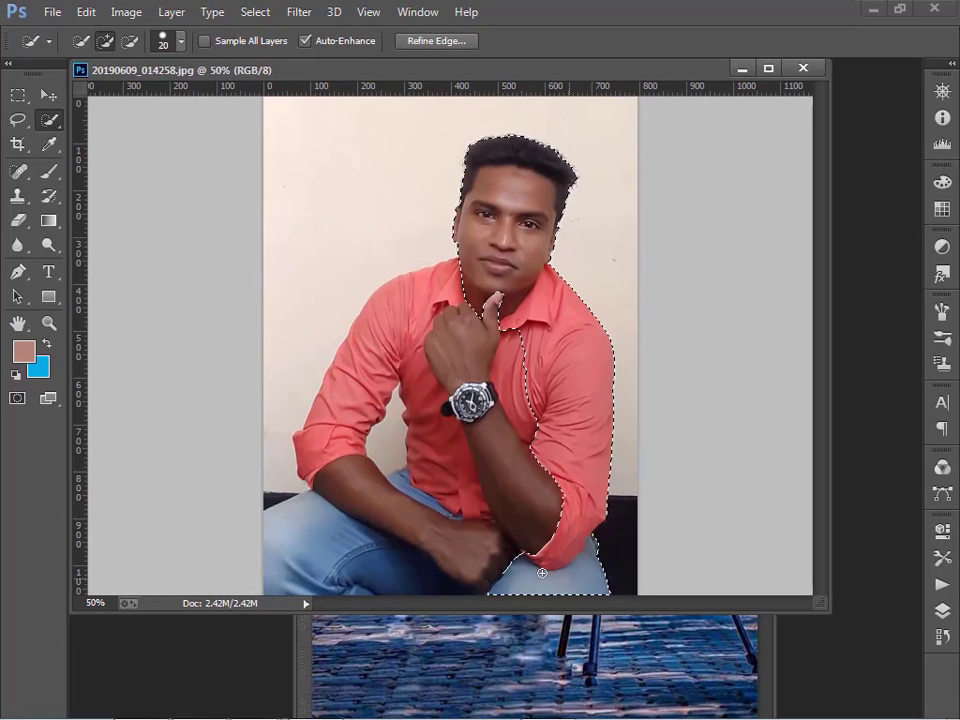
mouse_move(499, 520)
mouse_down()
mouse_move(464, 465)
mouse_move(439, 527)
mouse_move(469, 471)
mouse_up()
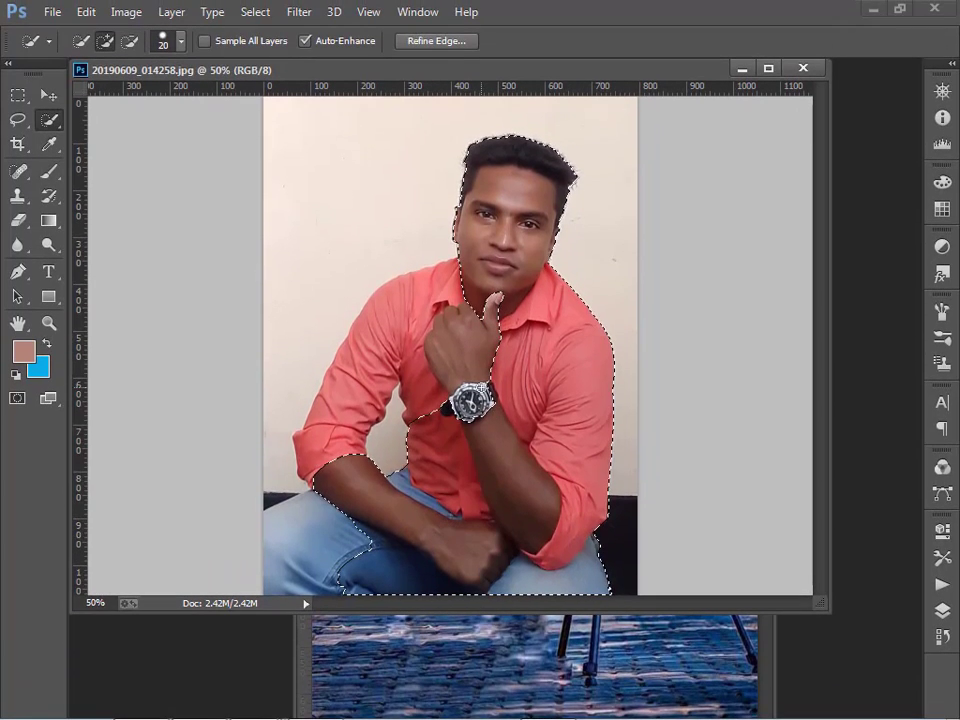
mouse_move(440, 372)
mouse_down()
mouse_move(424, 328)
mouse_move(369, 363)
mouse_move(388, 381)
mouse_move(342, 418)
mouse_move(362, 395)
mouse_move(362, 342)
mouse_move(321, 440)
mouse_up()
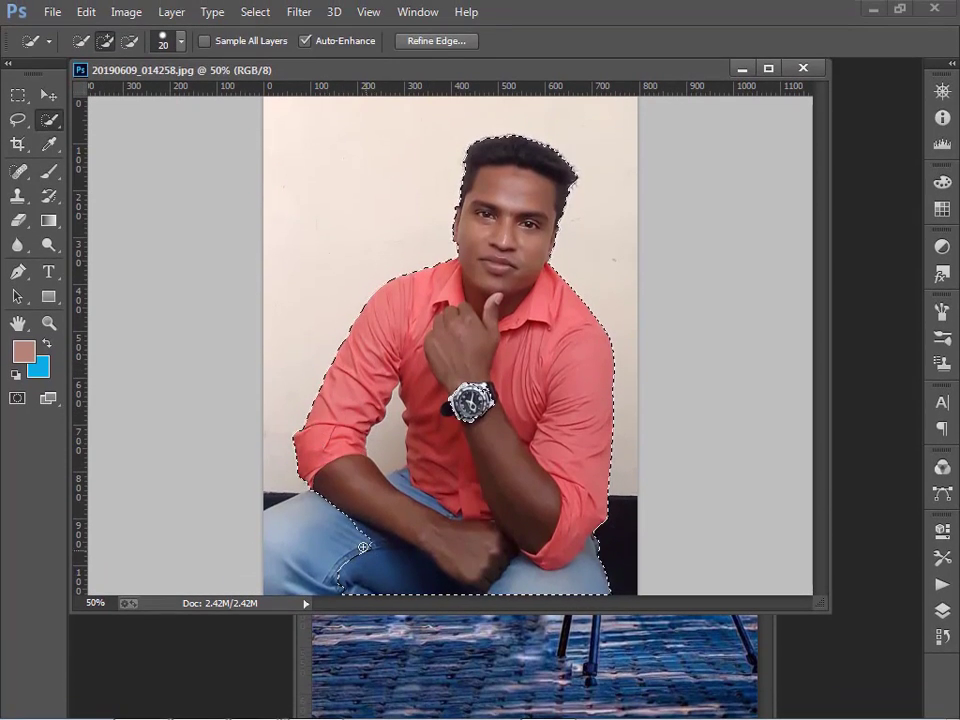
mouse_move(363, 541)
mouse_down()
mouse_move(328, 486)
mouse_move(289, 562)
mouse_up()
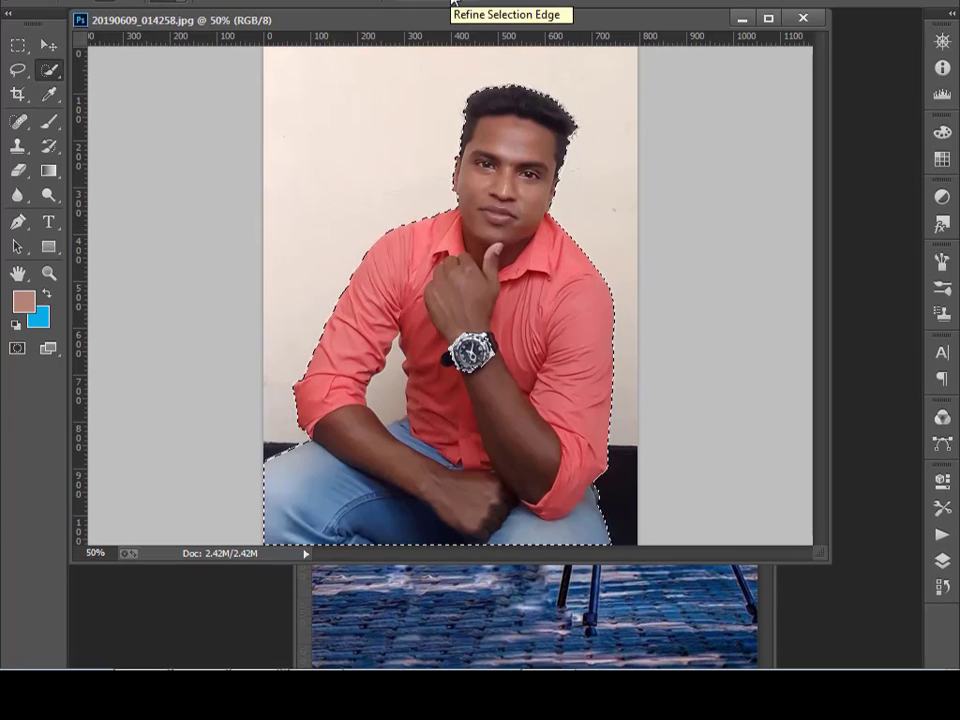
Step: Start Refine Edge on the selection and brush over the wristwatch and the shoulder edge beside the neck
click(451, 42)
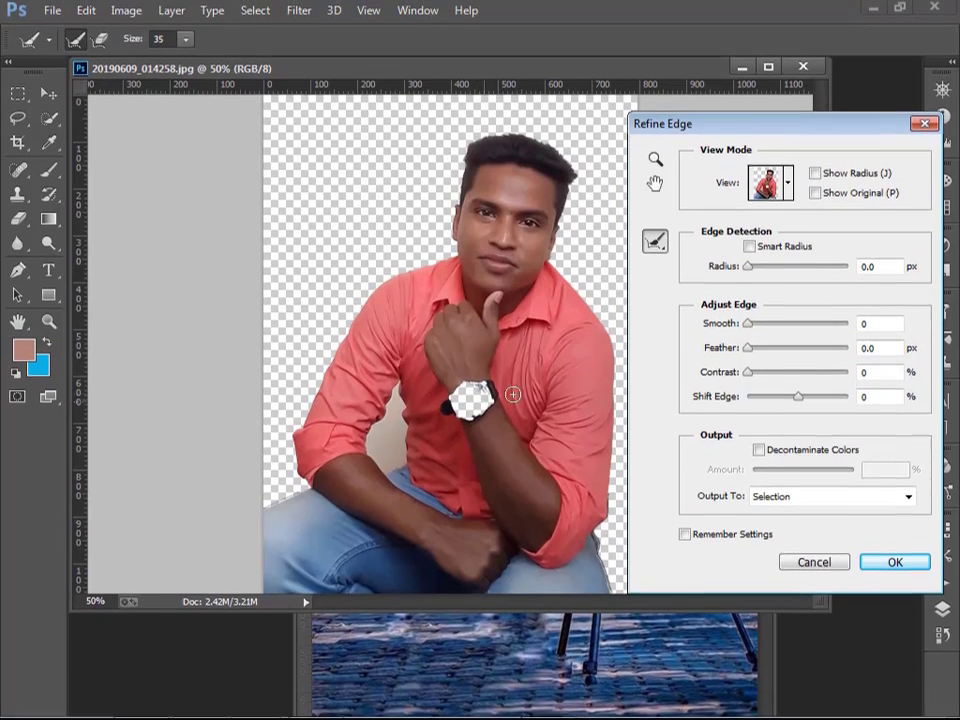
mouse_move(477, 392)
mouse_down()
mouse_move(481, 341)
mouse_move(491, 410)
mouse_move(484, 368)
mouse_move(490, 393)
mouse_move(469, 378)
mouse_move(464, 387)
mouse_move(482, 387)
mouse_move(449, 380)
mouse_move(476, 400)
mouse_up()
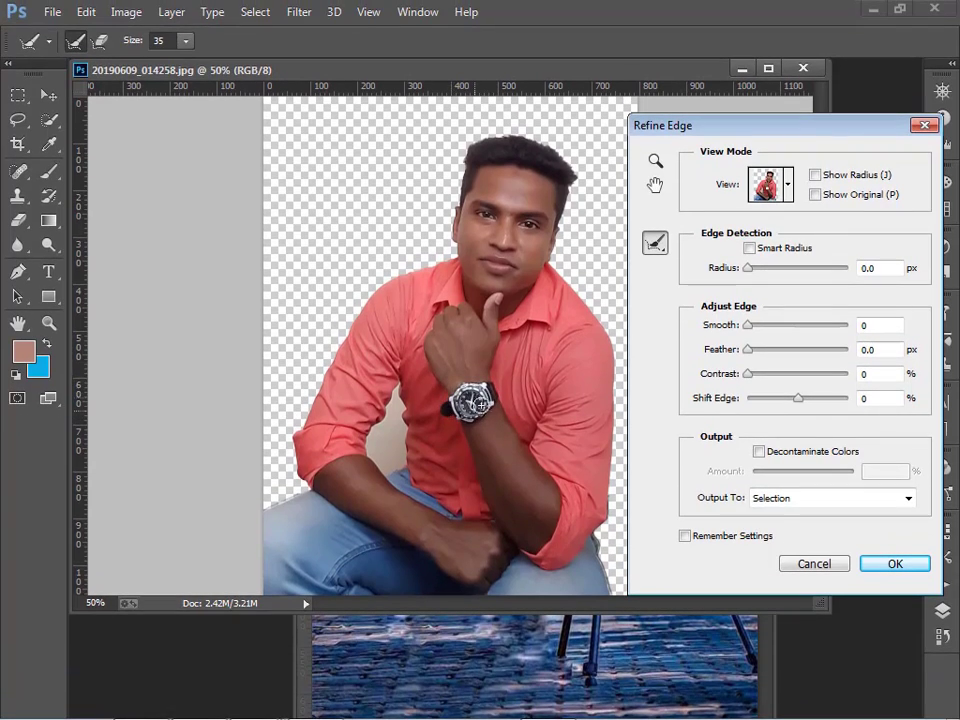
mouse_move(455, 393)
mouse_down()
mouse_move(455, 355)
mouse_move(474, 385)
mouse_up()
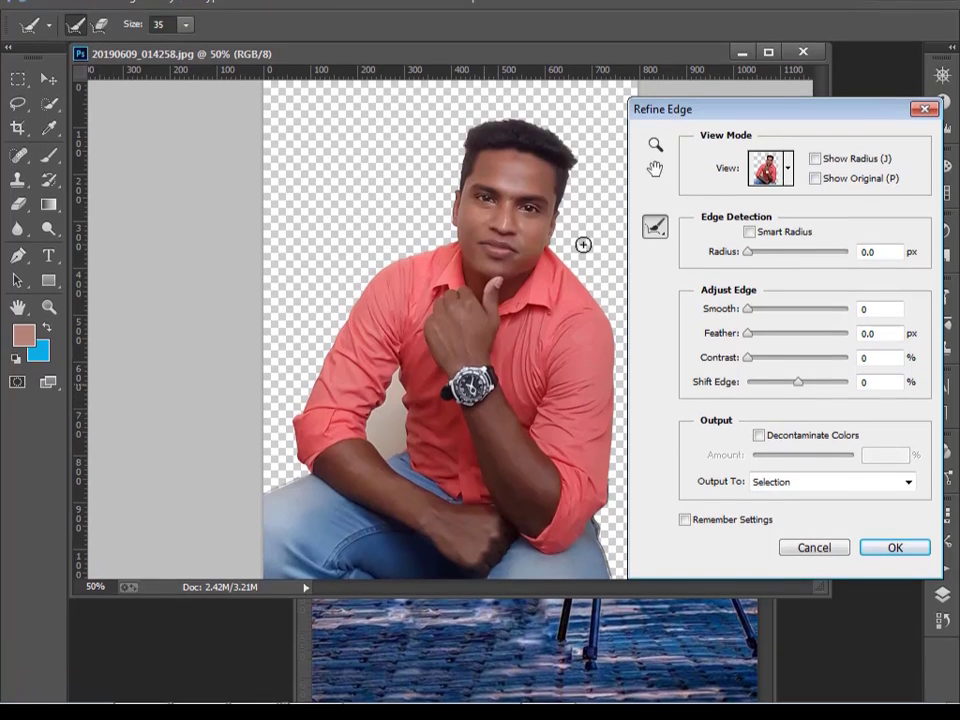
mouse_move(576, 282)
mouse_down()
mouse_move(556, 223)
mouse_move(568, 249)
mouse_move(555, 257)
mouse_up()
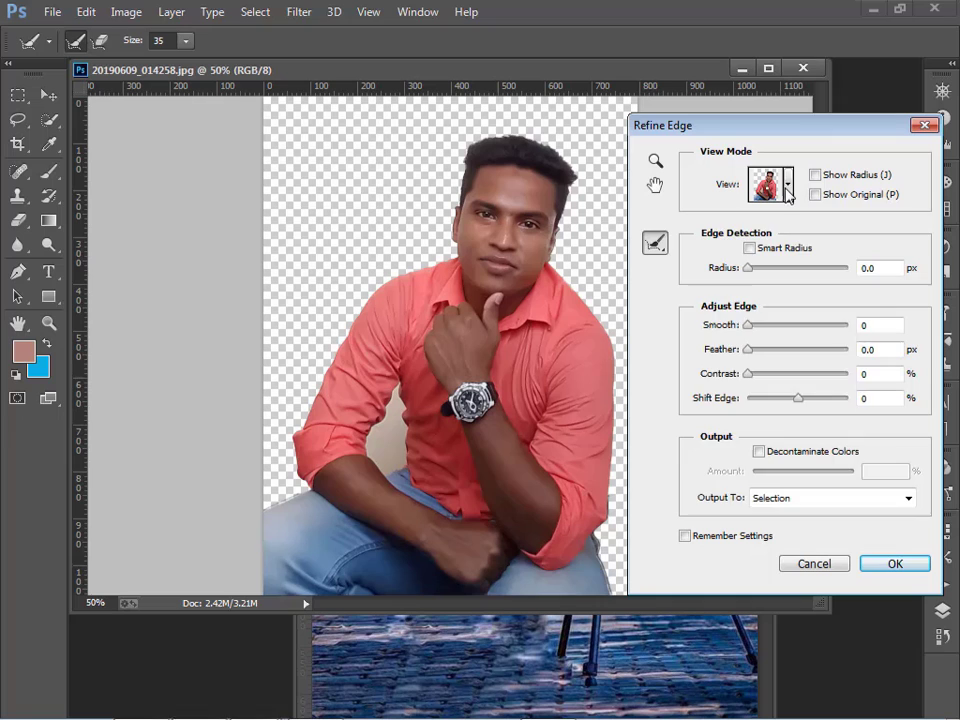
click(788, 184)
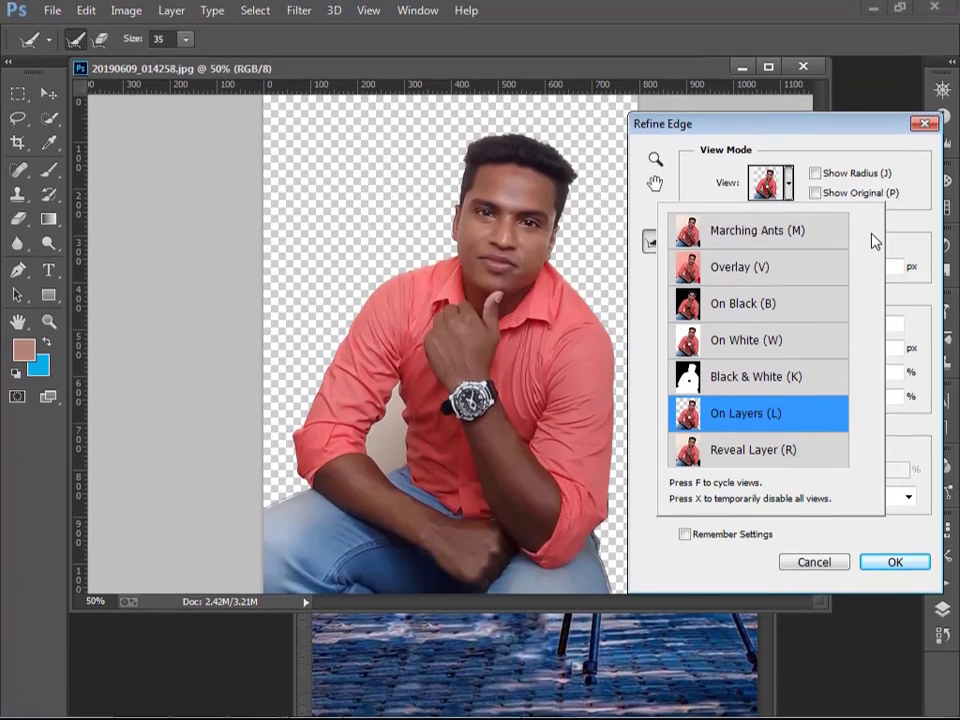
click(858, 523)
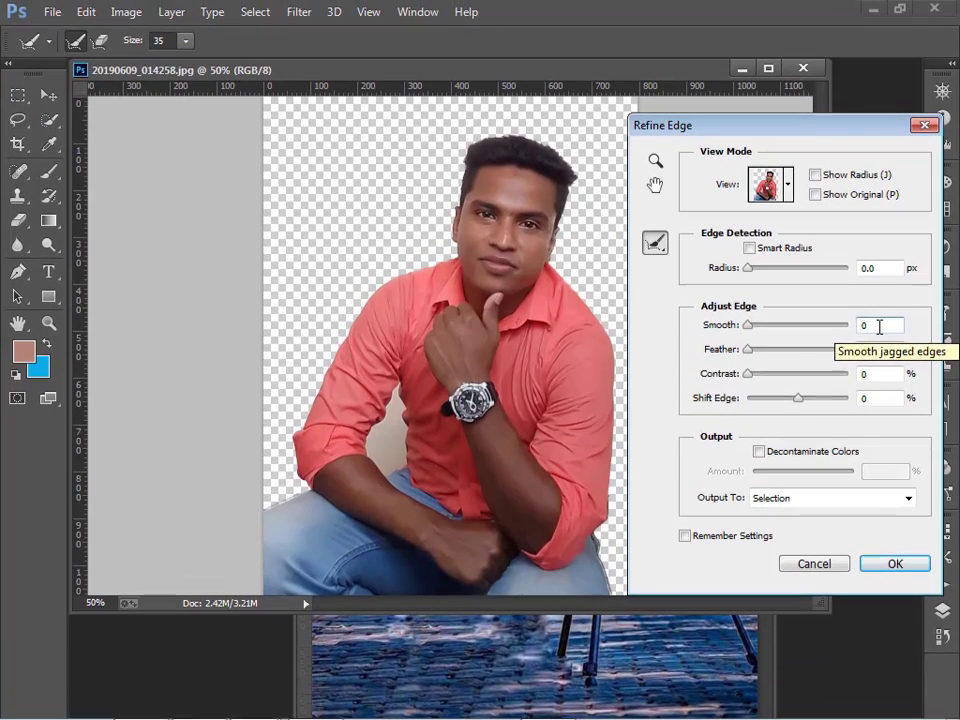
Step: Set the edge's Smooth to 6 and Feather to 0.5 px, and output the refined selection to a new layer
click(879, 326)
key(BackSpace)
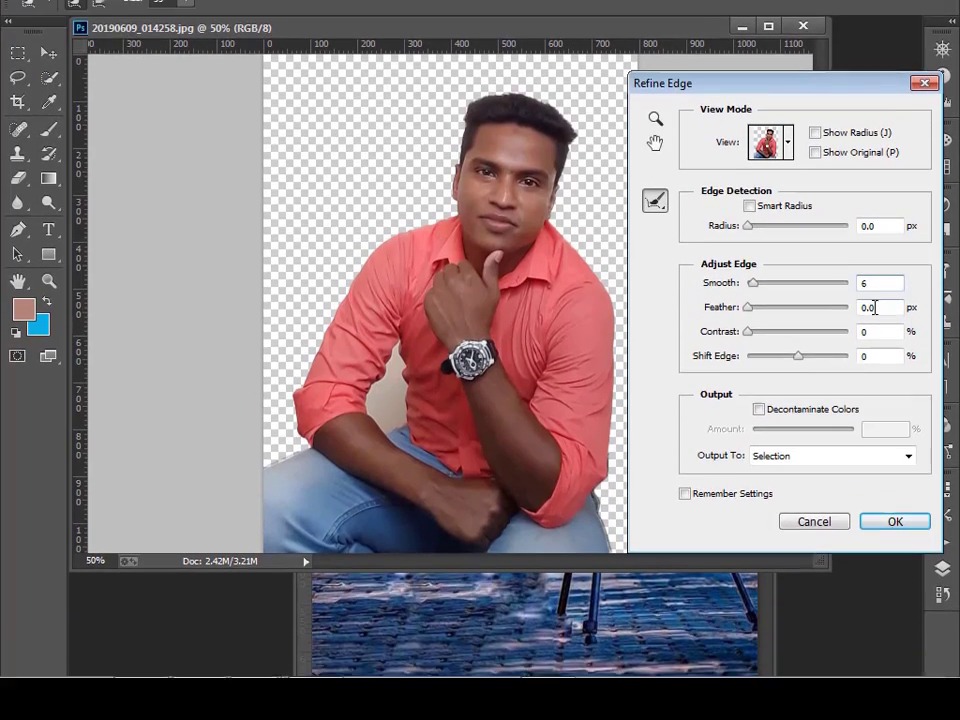
click(878, 351)
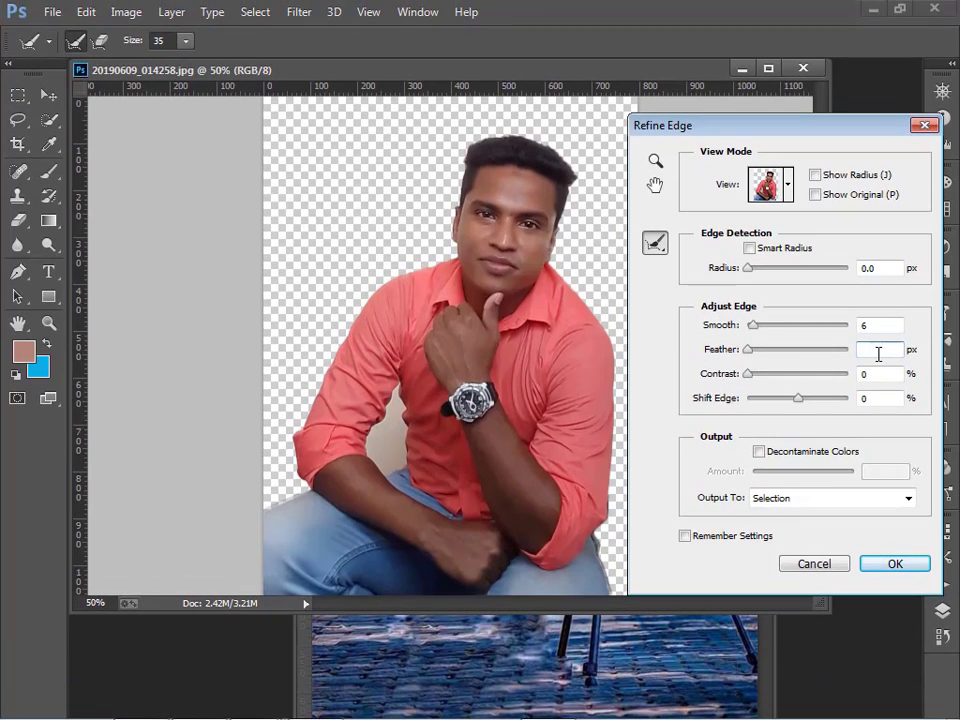
text(.5)
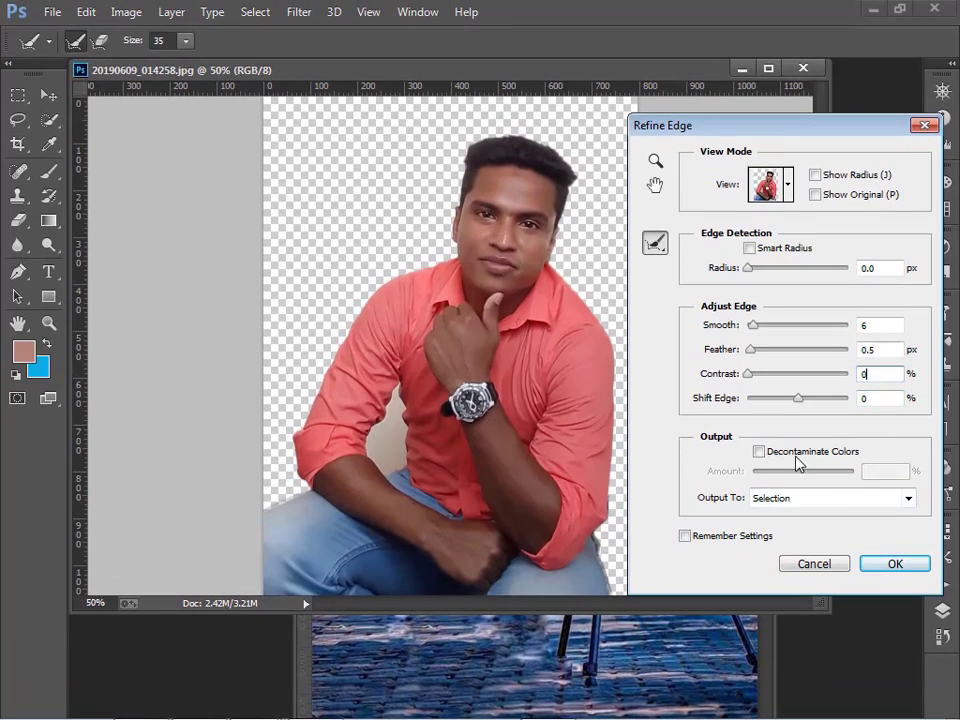
click(788, 497)
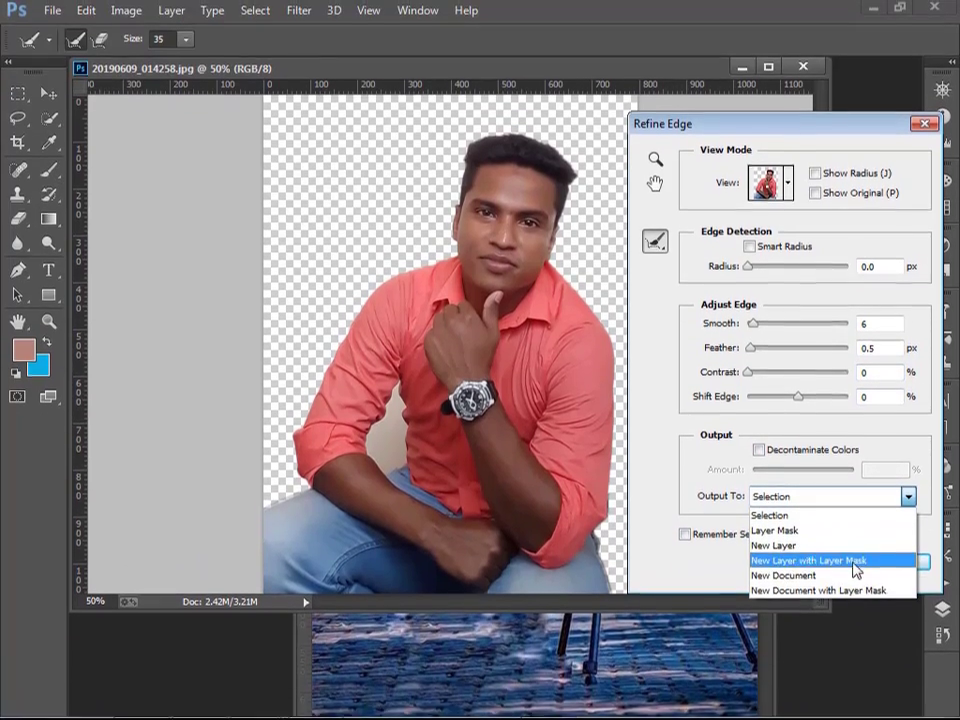
click(783, 548)
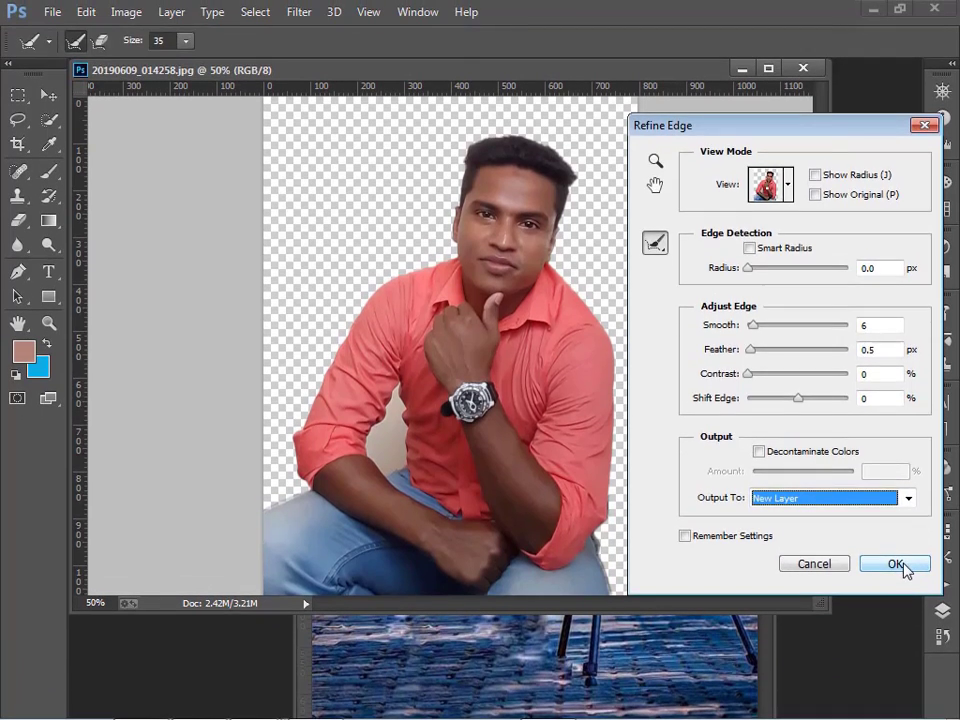
click(904, 566)
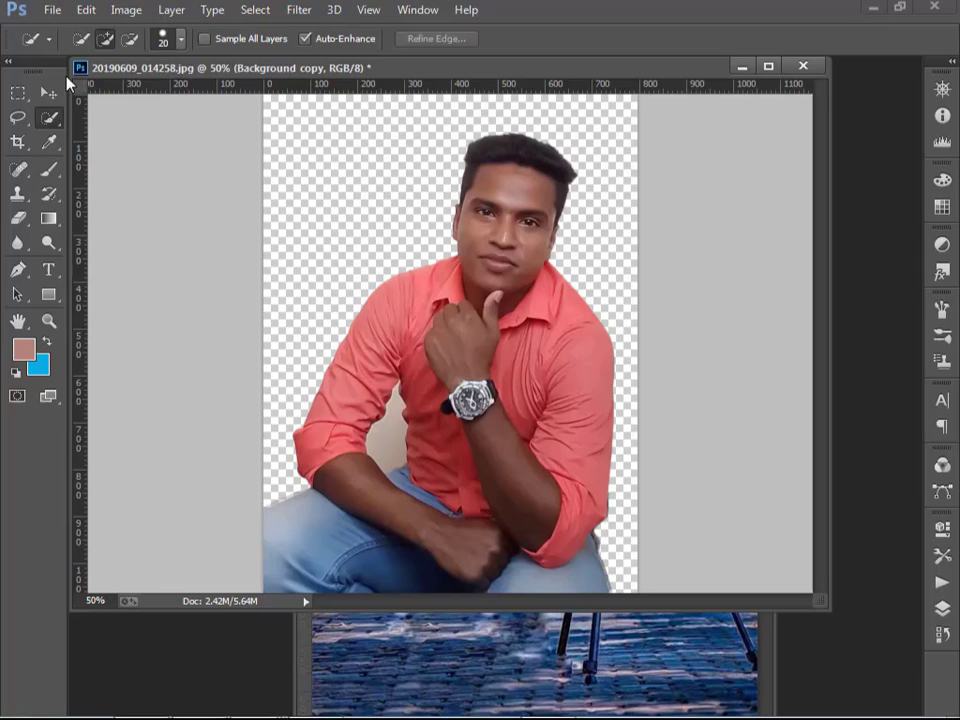
Step: Examine the cut-out man at several magnifications, checking the edges around his arms and torso
click(48, 95)
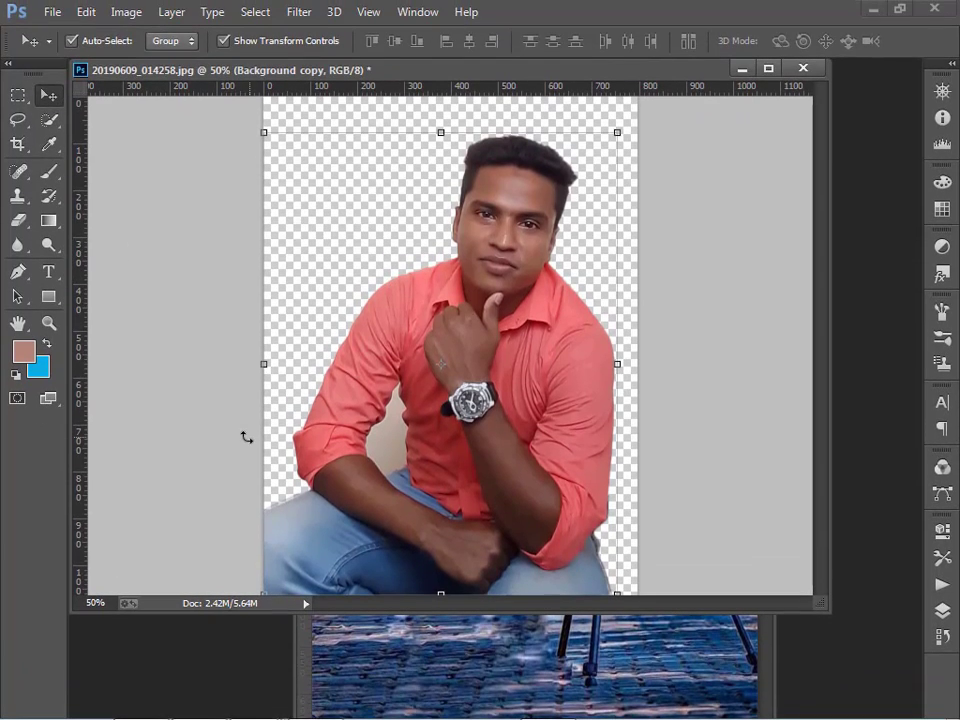
key(ctrl+minus)
key(ctrl+minus)
key(ctrl+minus)
key(ctrl+plus)
key(ctrl+plus)
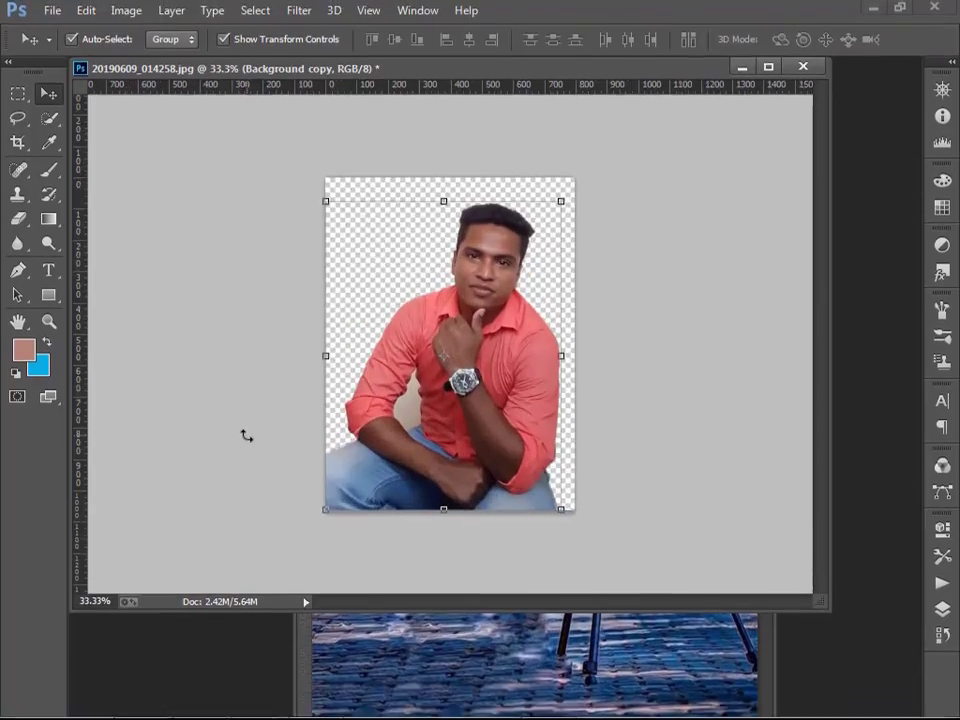
key(ctrl+plus)
key(ctrl+plus)
key(ctrl+plus)
key(ctrl+plus)
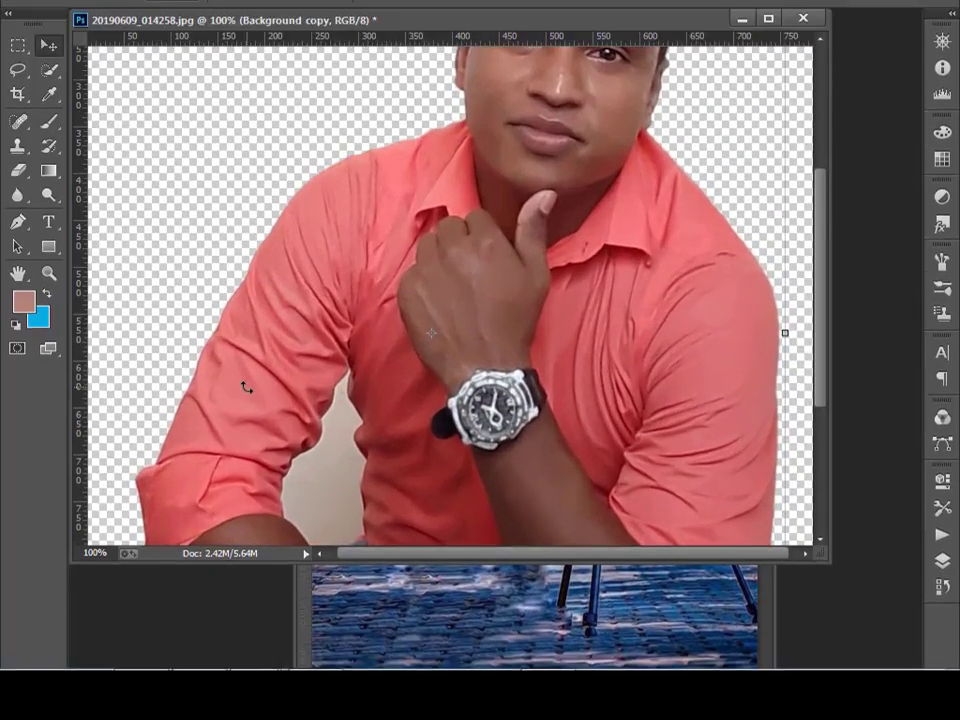
key(ctrl+plus)
key(ctrl+minus)
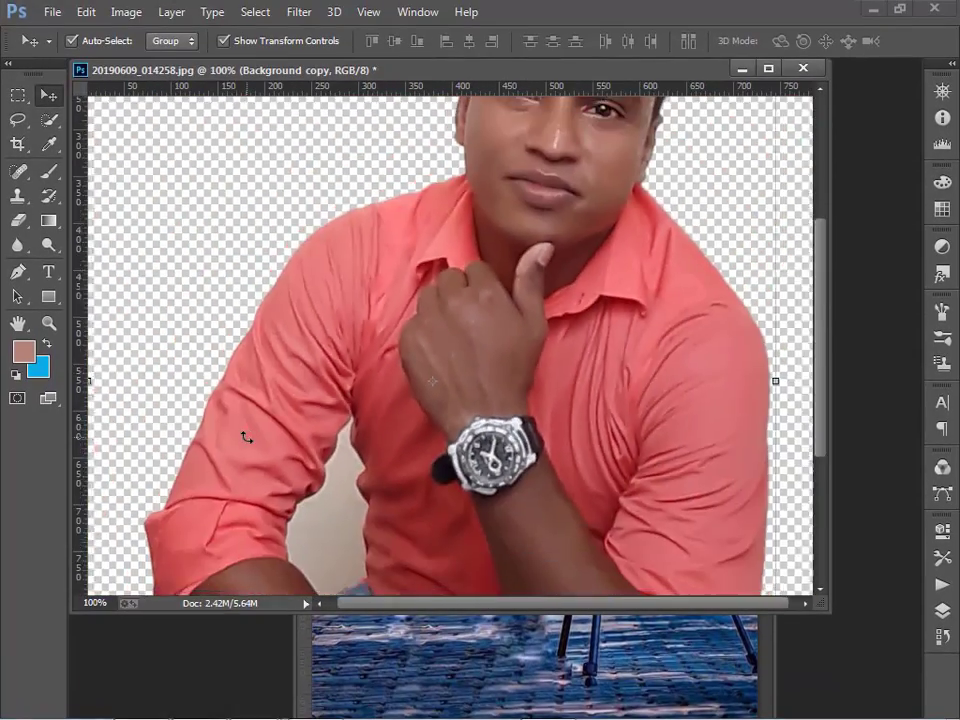
Step: Choose the Spot Healing Brush in Content-Aware mode and set its size to 20 px
key(ctrl+minus)
key(ctrl+minus)
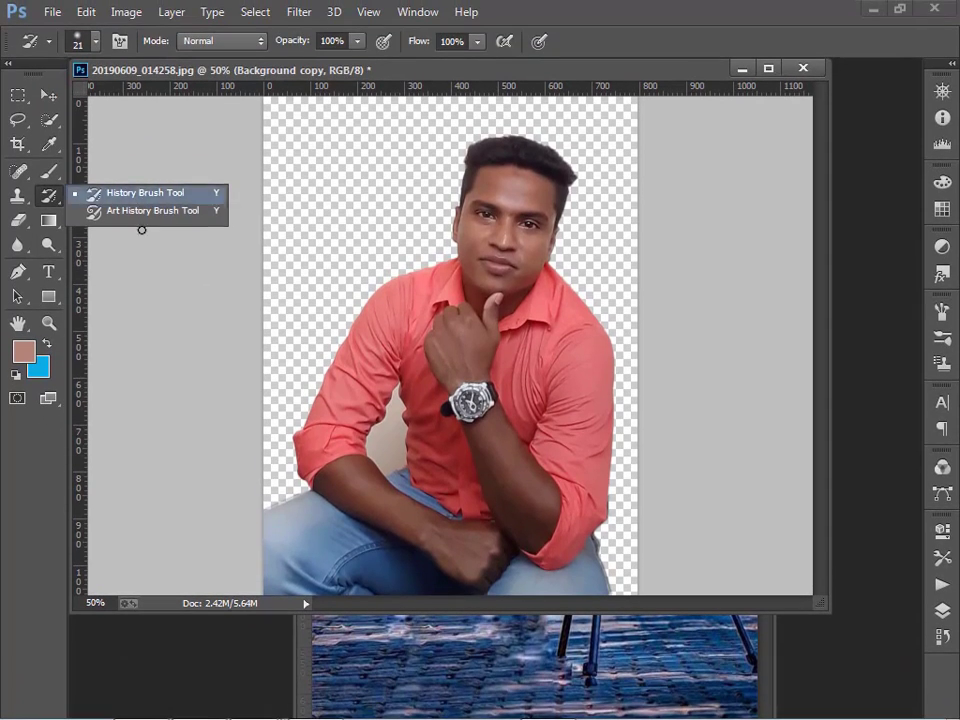
click(58, 144)
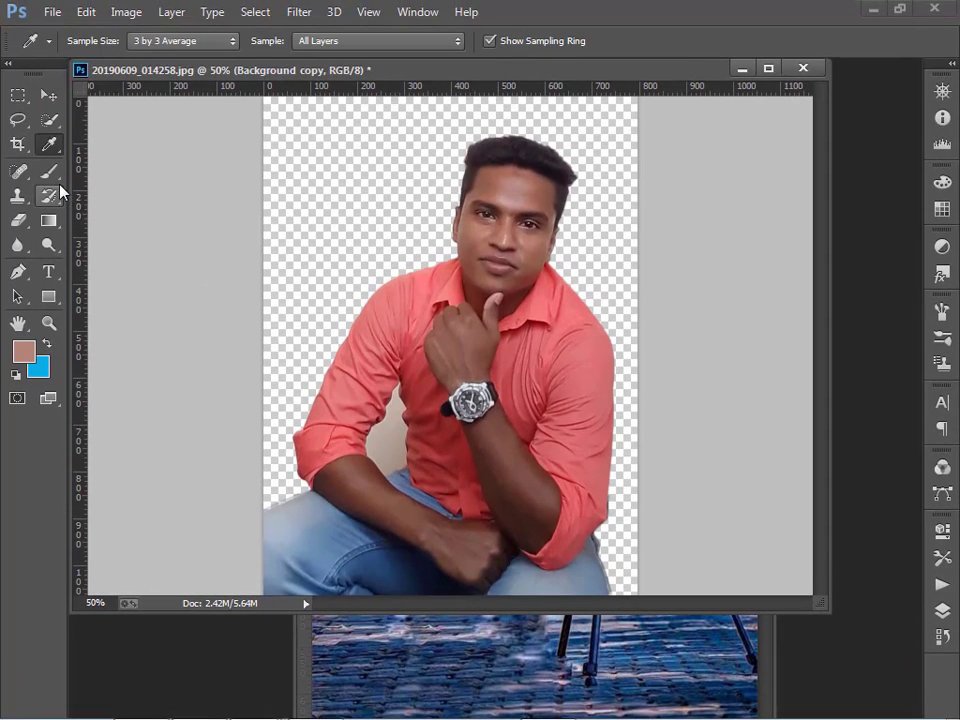
click(55, 174)
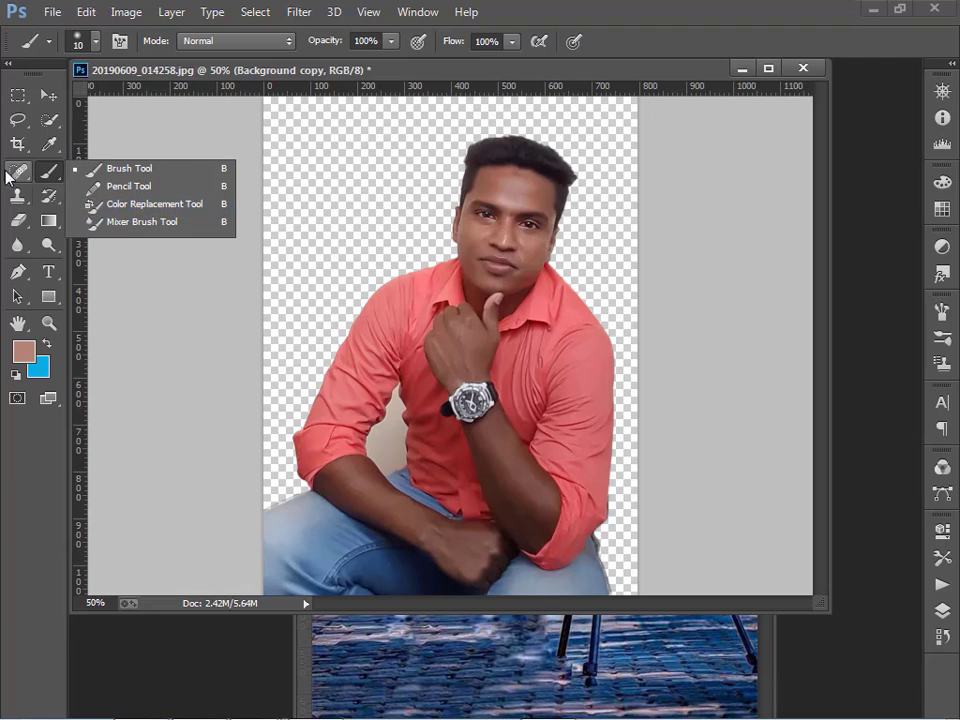
click(18, 154)
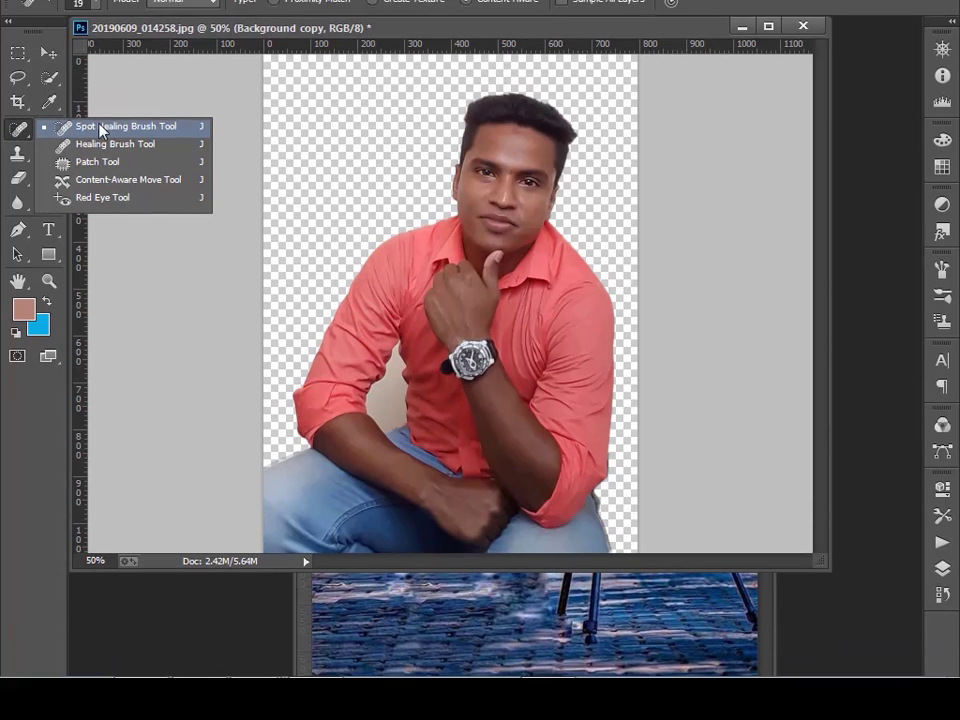
click(100, 169)
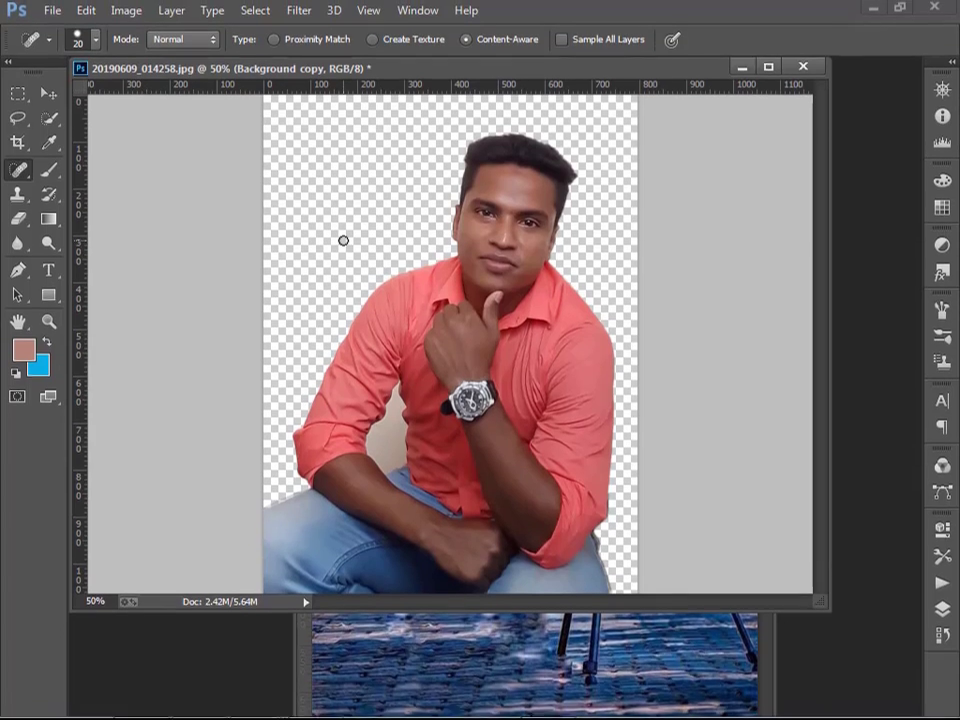
key(bracketright)
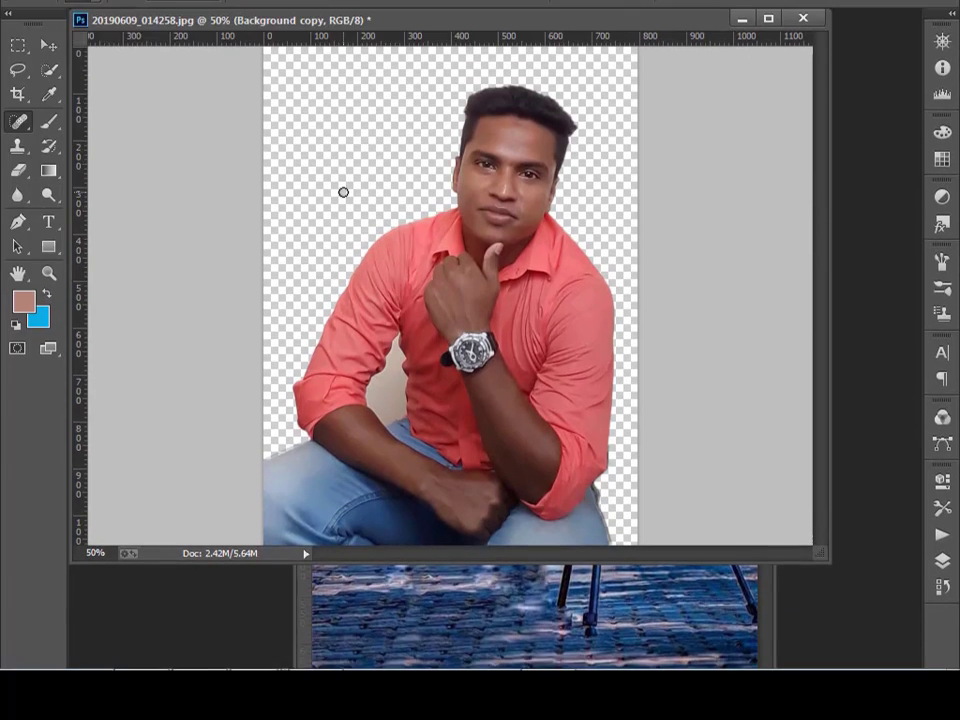
key(bracketleft)
key(bracketleft)
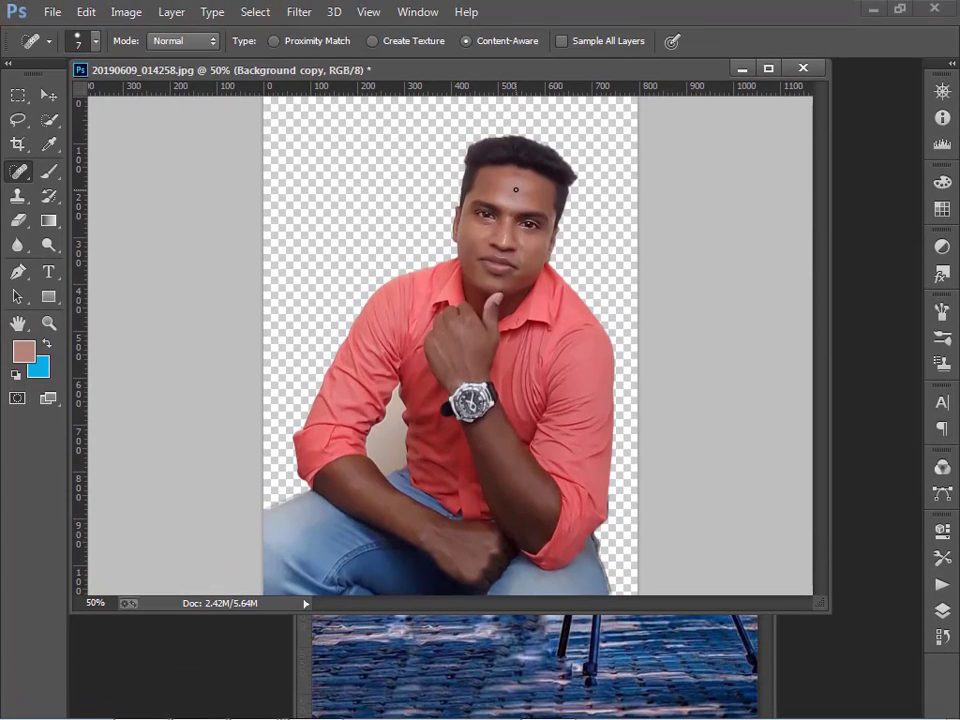
key(bracketright)
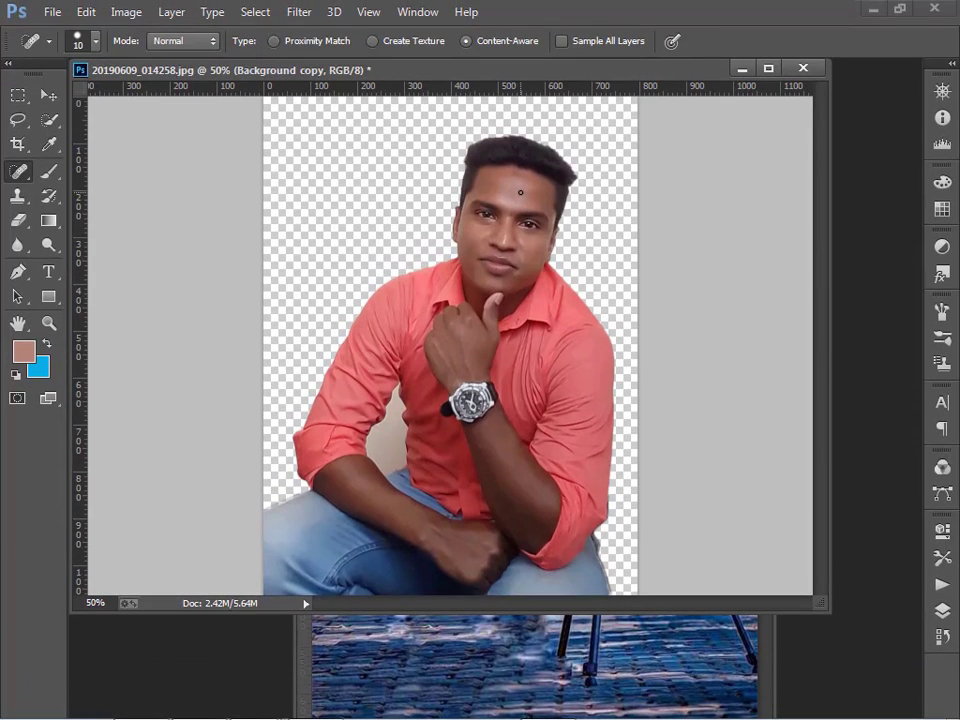
key(bracketright)
key(bracketright)
key(bracketright)
key(bracketright)
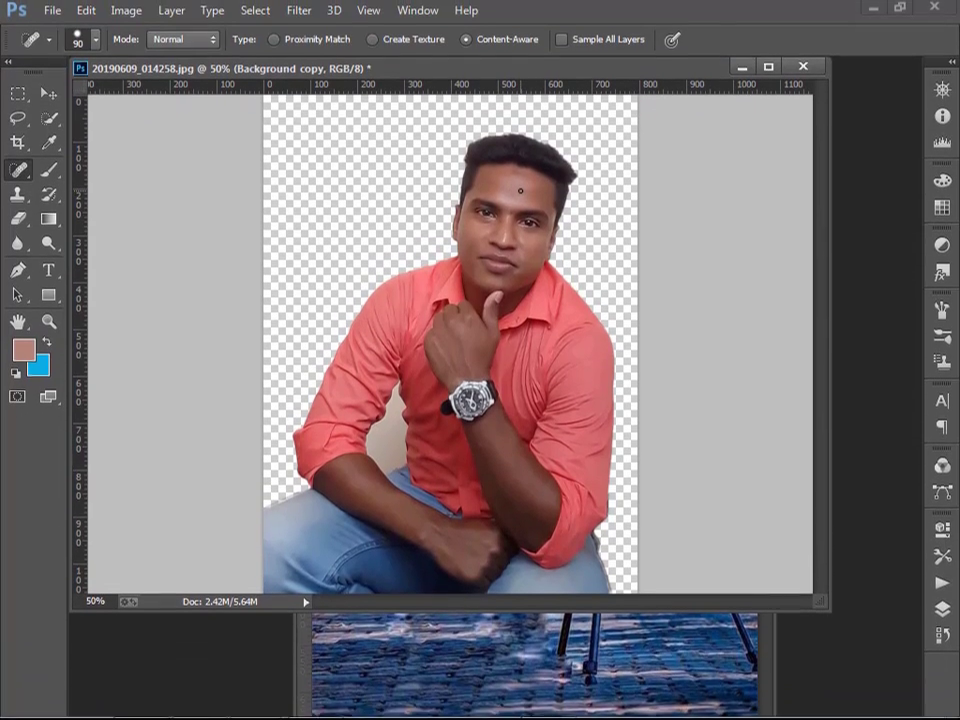
key(bracketleft)
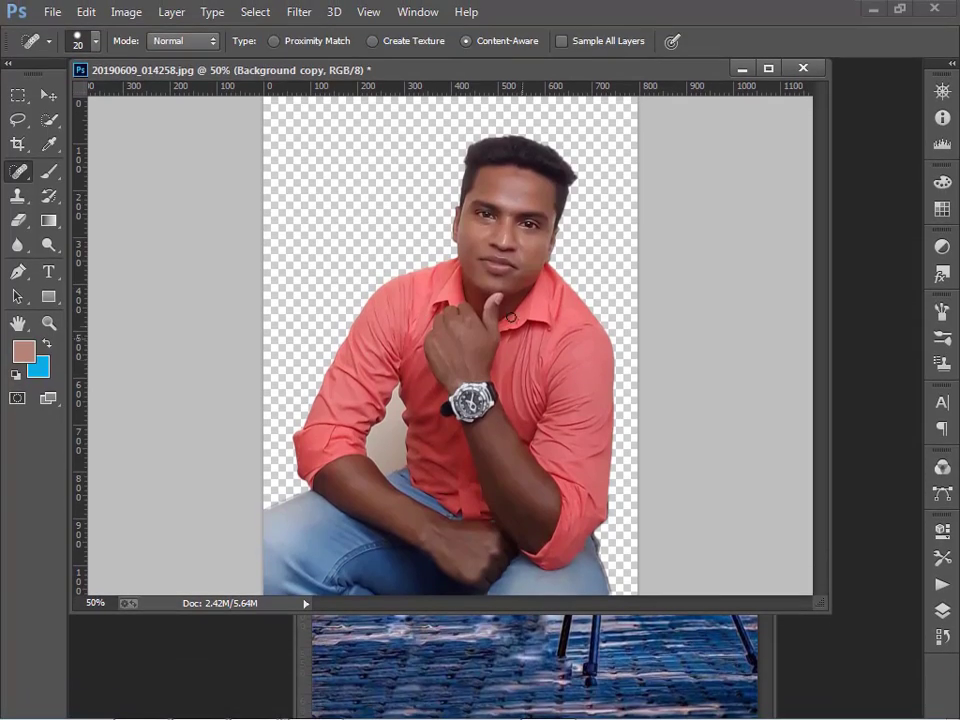
Step: Examine the skin on the man's hand, arms and face at several magnifications for areas to retouch
key(ctrl+plus)
key(ctrl+plus)
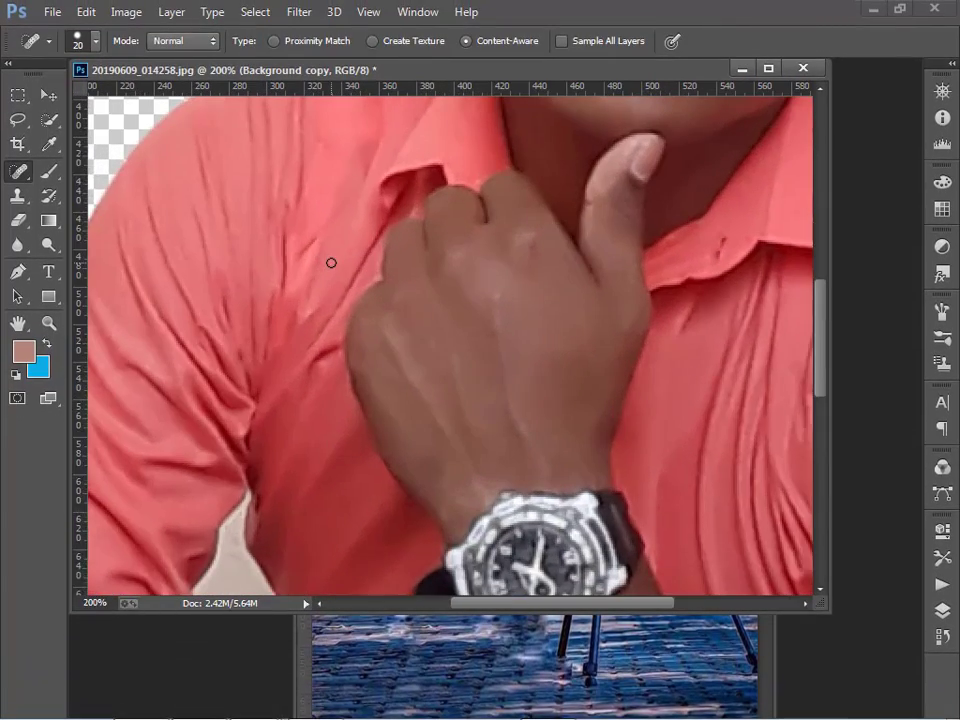
scroll(694, 179, up, 5)
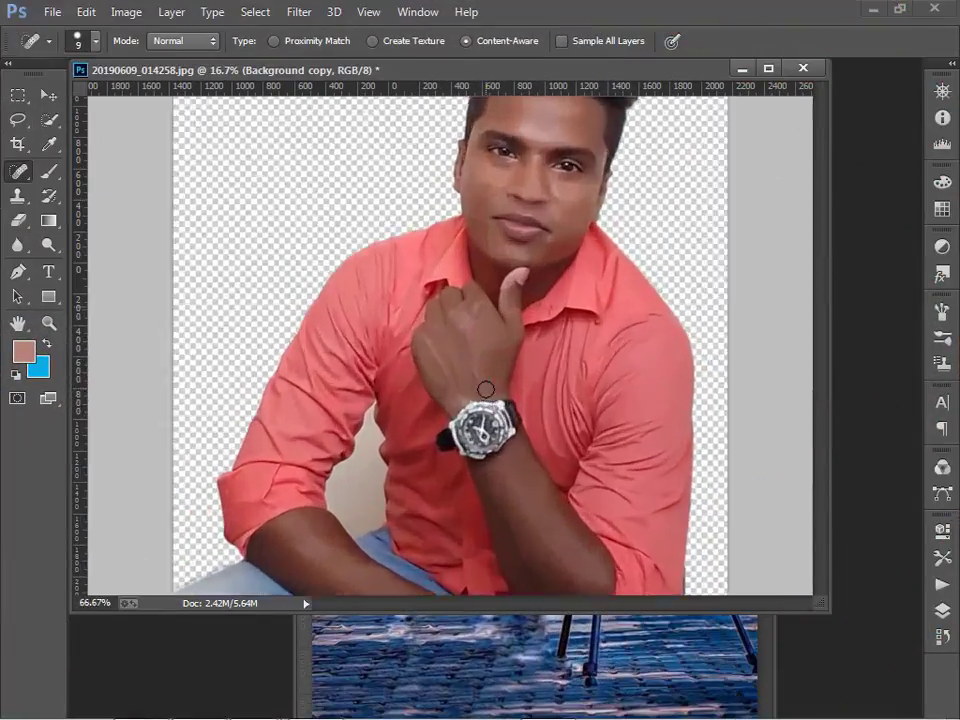
key(ctrl+plus)
key(ctrl+plus)
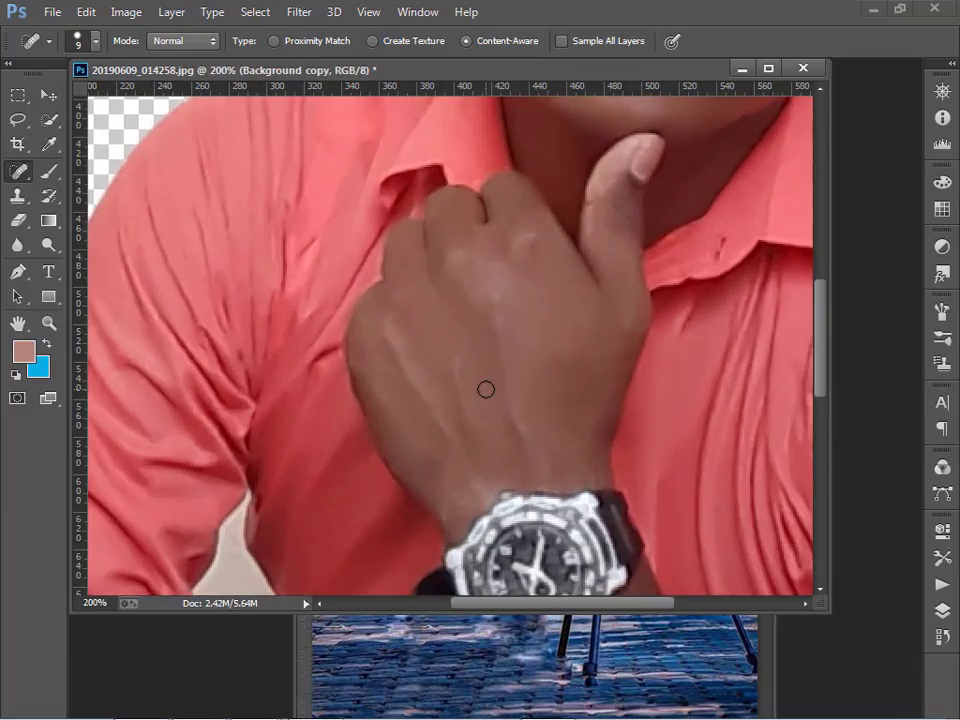
key(ctrl+minus)
key(ctrl+minus)
key(ctrl+minus)
key(ctrl+minus)
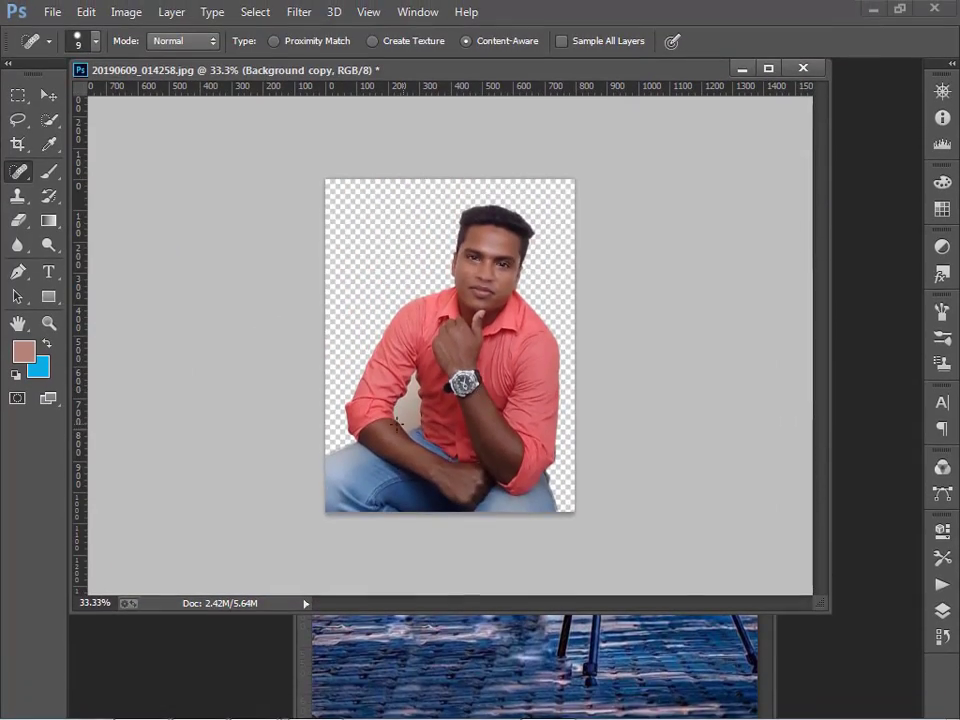
key(ctrl+plus)
key(ctrl+plus)
key(ctrl+plus)
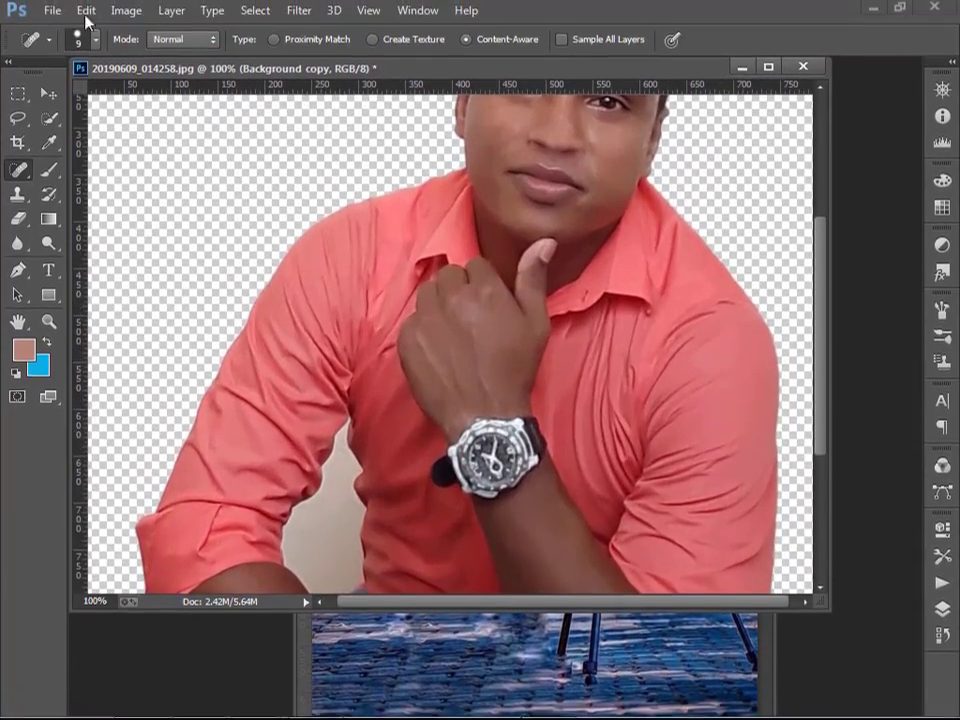
click(48, 95)
scroll(606, 167, up, 5)
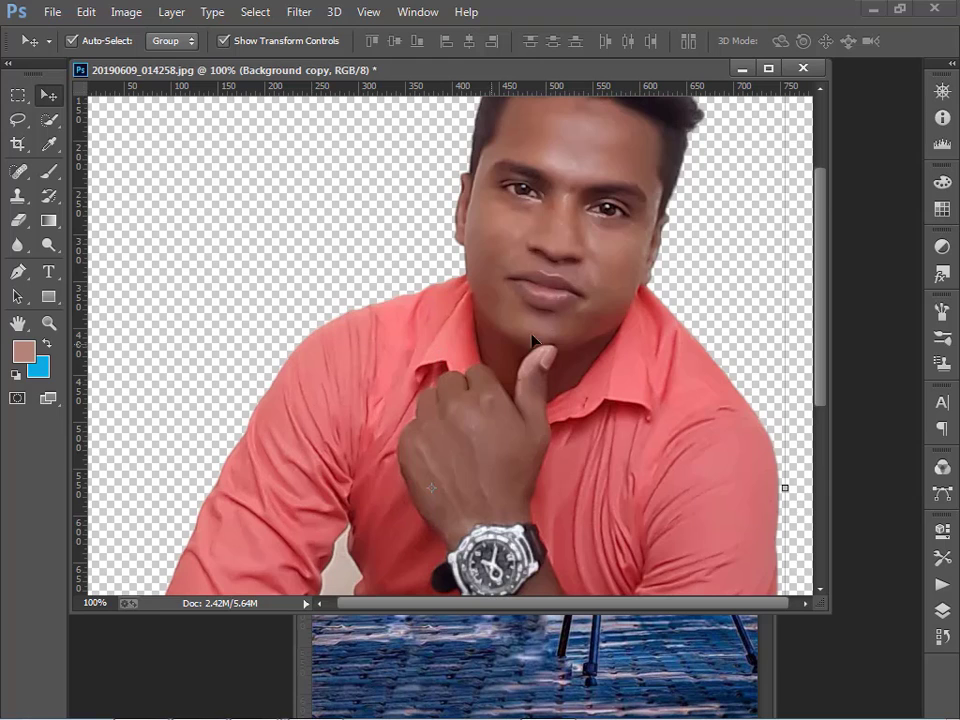
scroll(606, 302, up, 3)
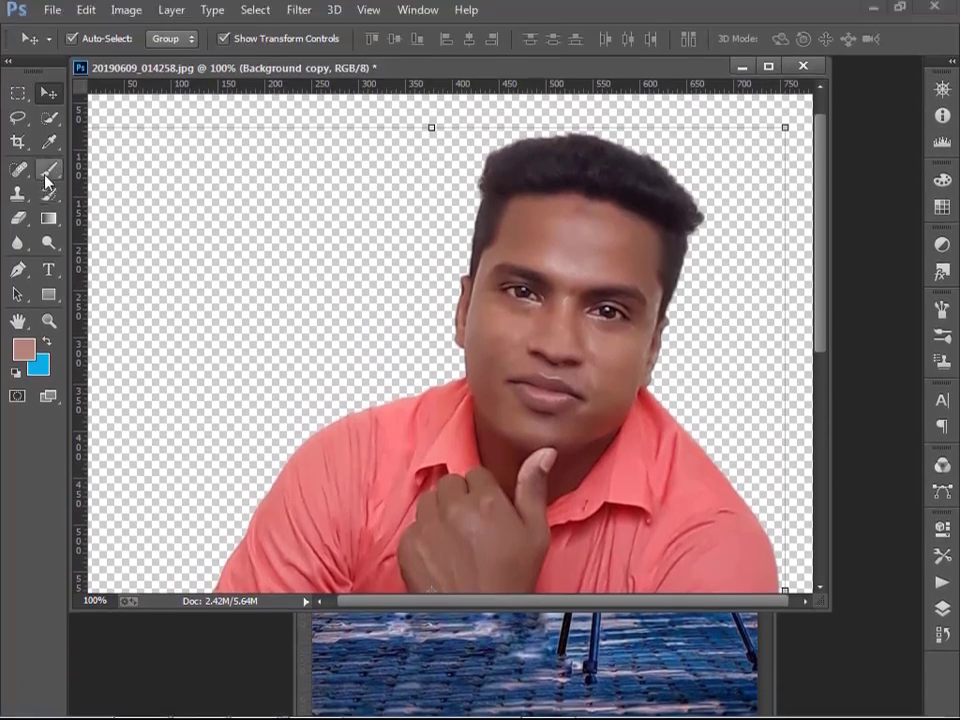
Step: Set up the soft Brush tool with a 34 px size, 20% opacity and 16% flow
click(48, 172)
click(68, 44)
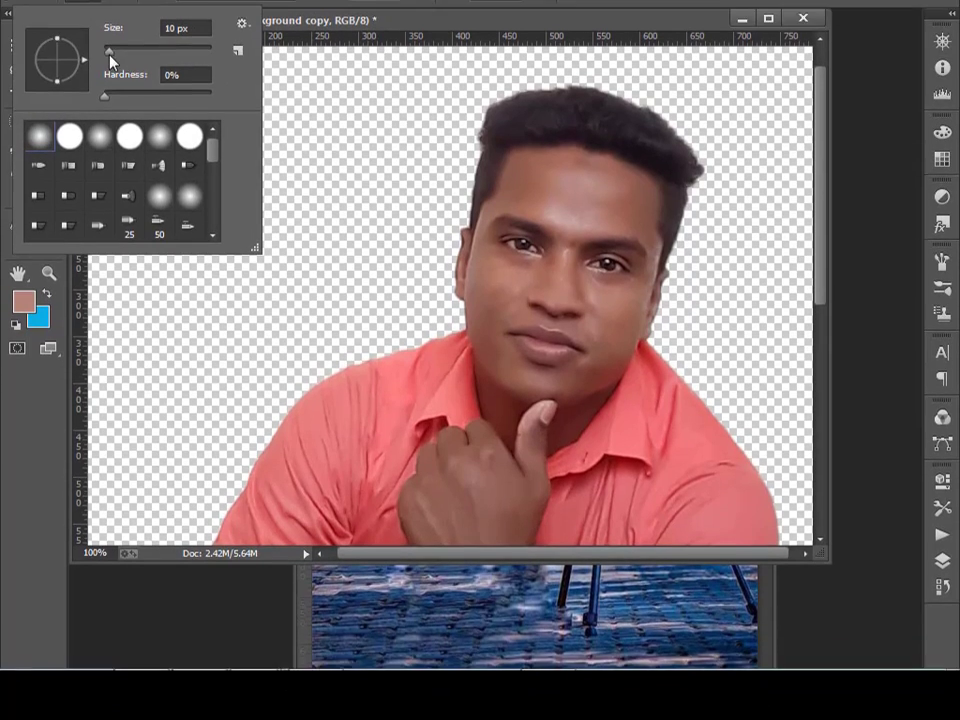
drag(109, 101, 201, 117)
drag(137, 100, 111, 99)
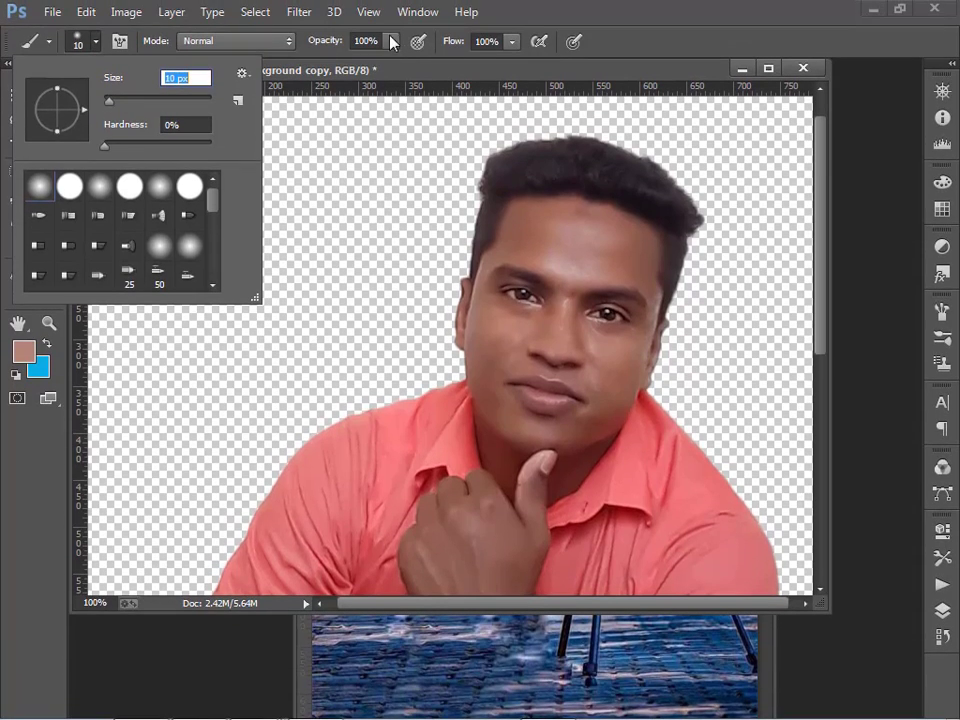
click(367, 42)
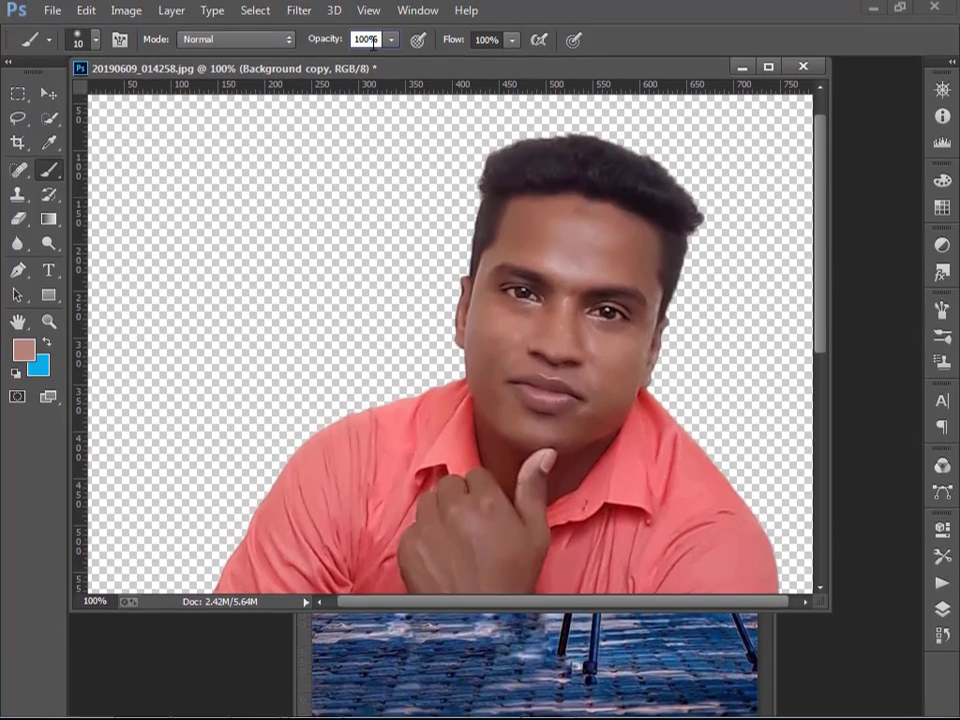
text(20)
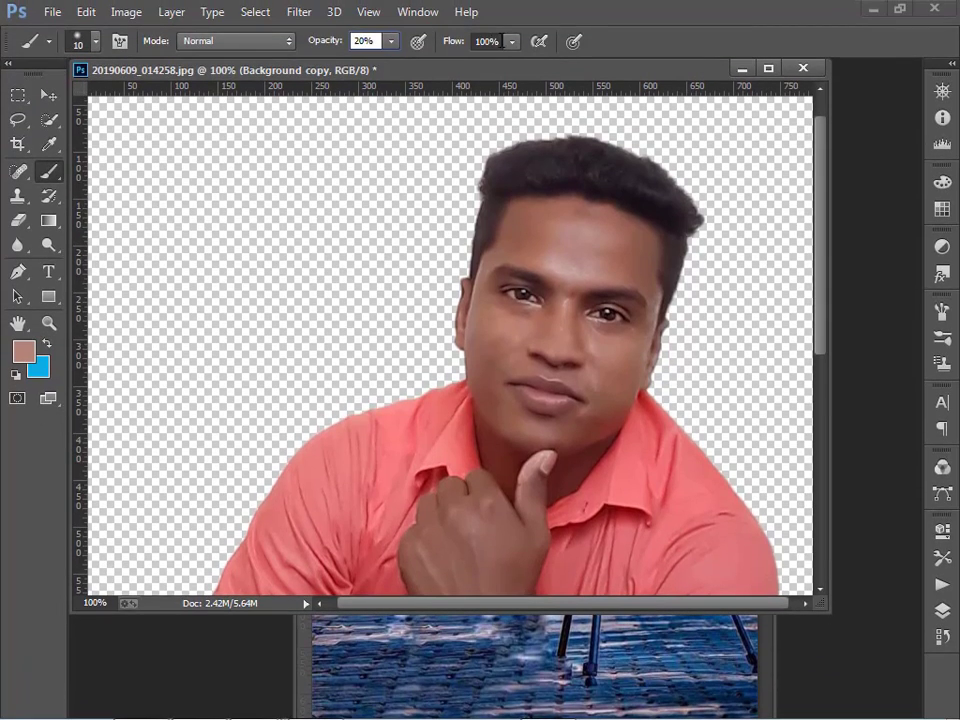
click(499, 41)
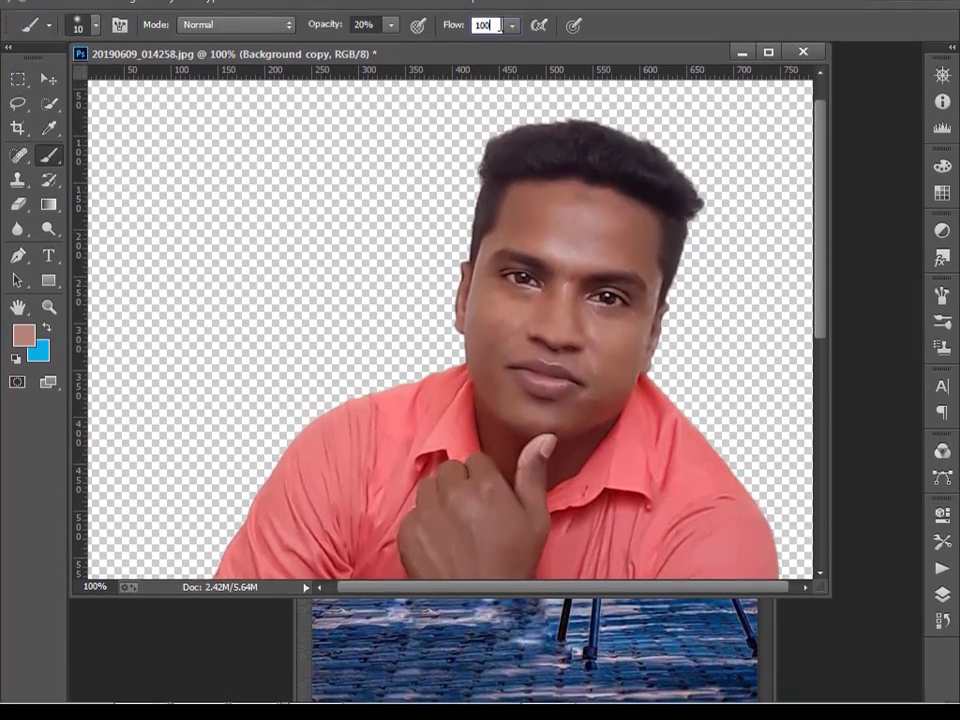
text(10)
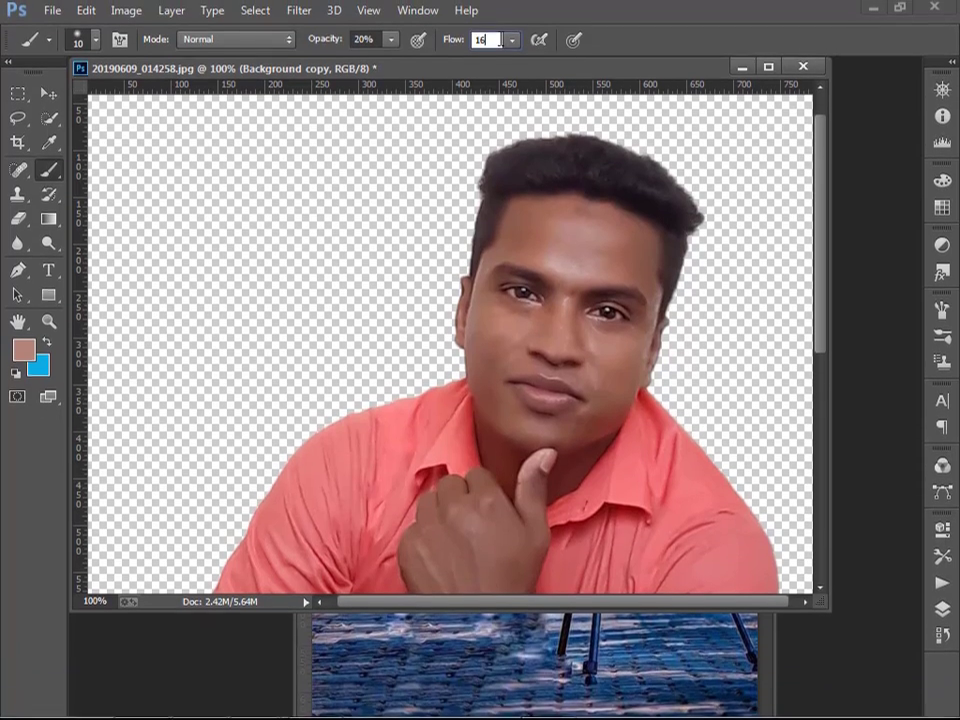
click(512, 42)
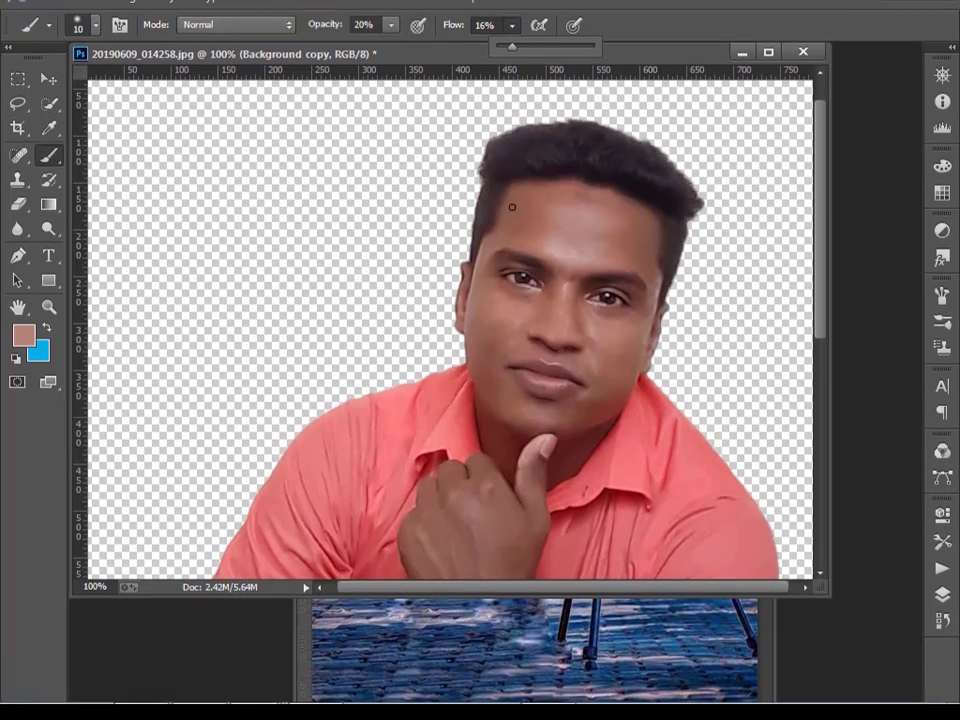
click(587, 225)
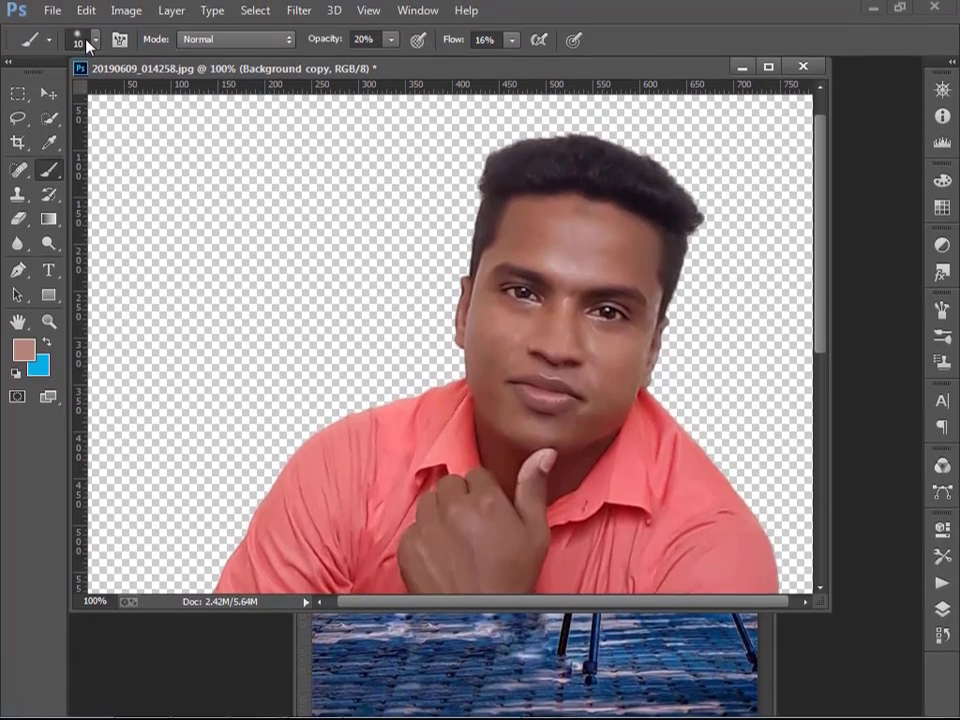
click(97, 42)
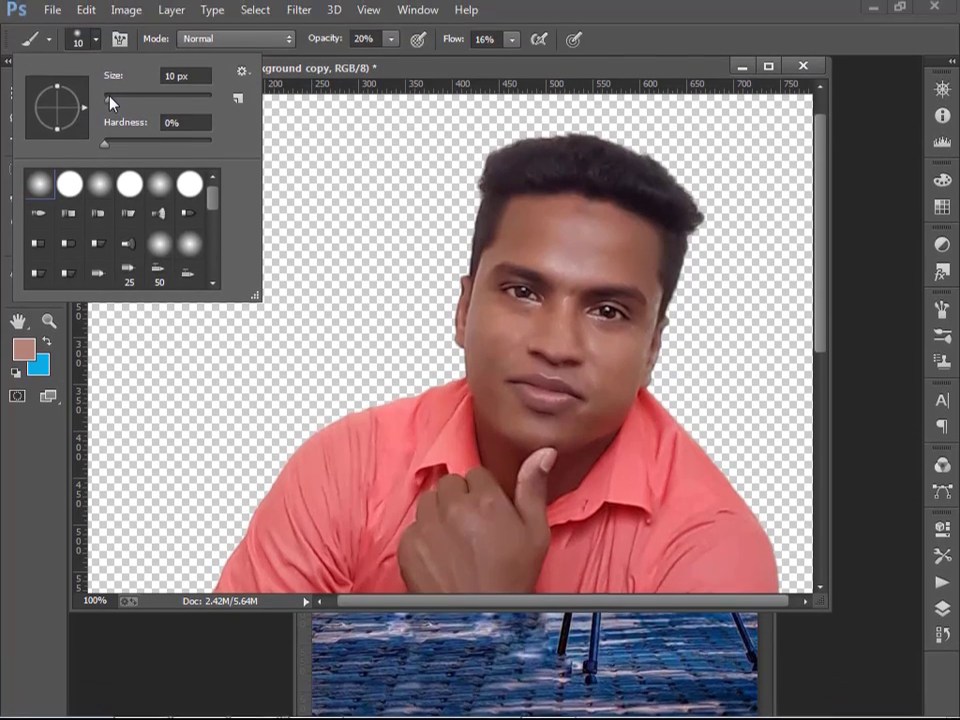
drag(110, 98, 126, 104)
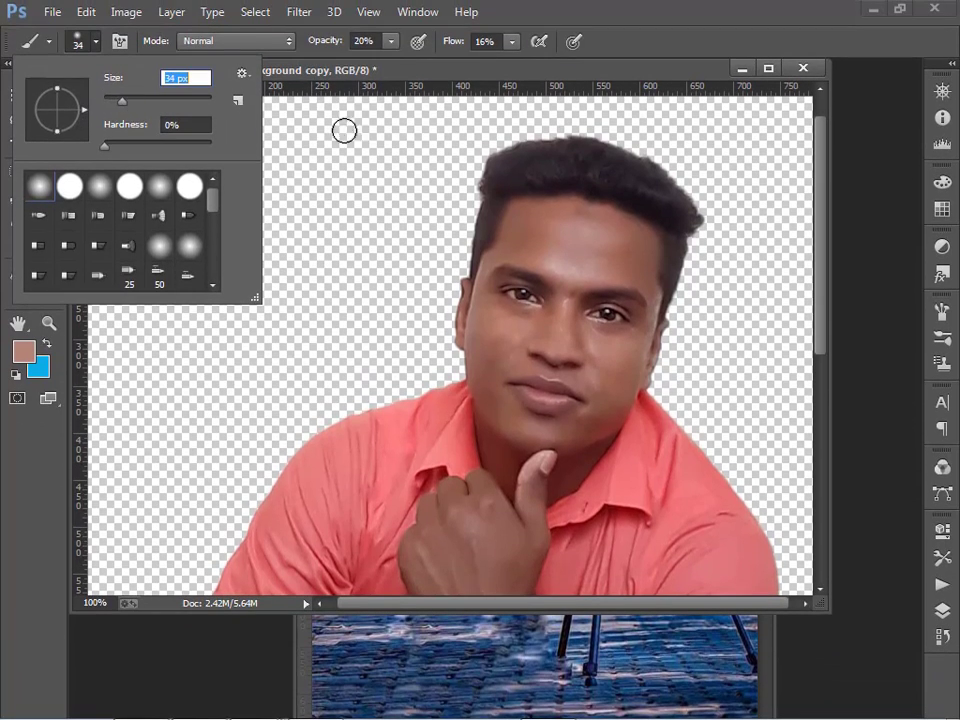
Step: Paint lightly with the pinkish-brown foreground colour over the man's face, raised hand and forearms to smooth and brighten the skin
click(578, 232)
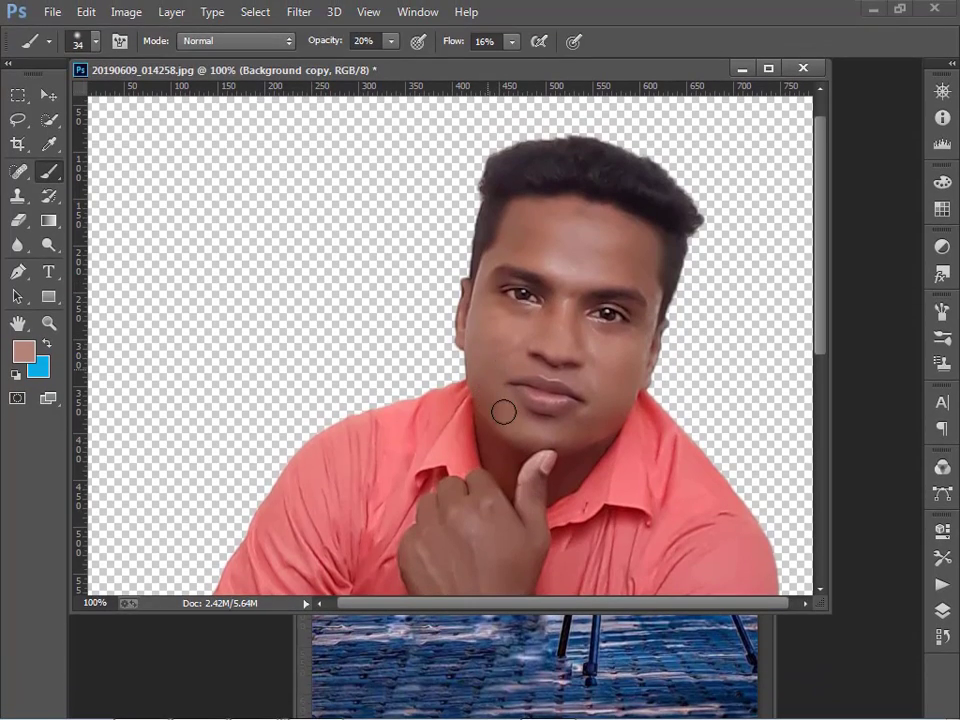
scroll(568, 508, down, 5)
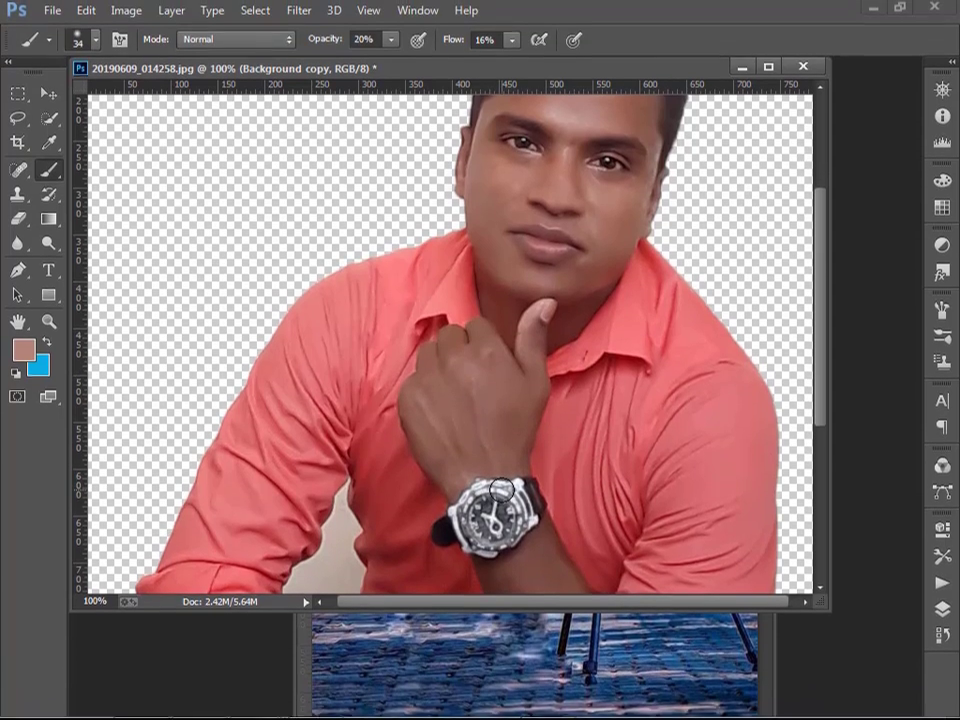
scroll(528, 580, down, 5)
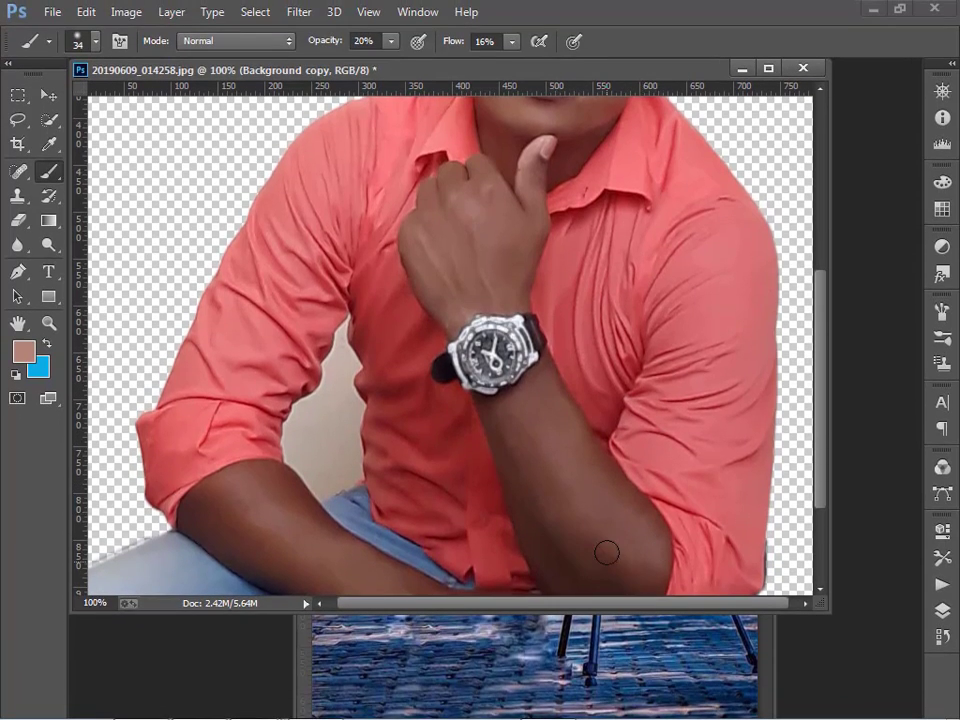
scroll(607, 552, down, 4)
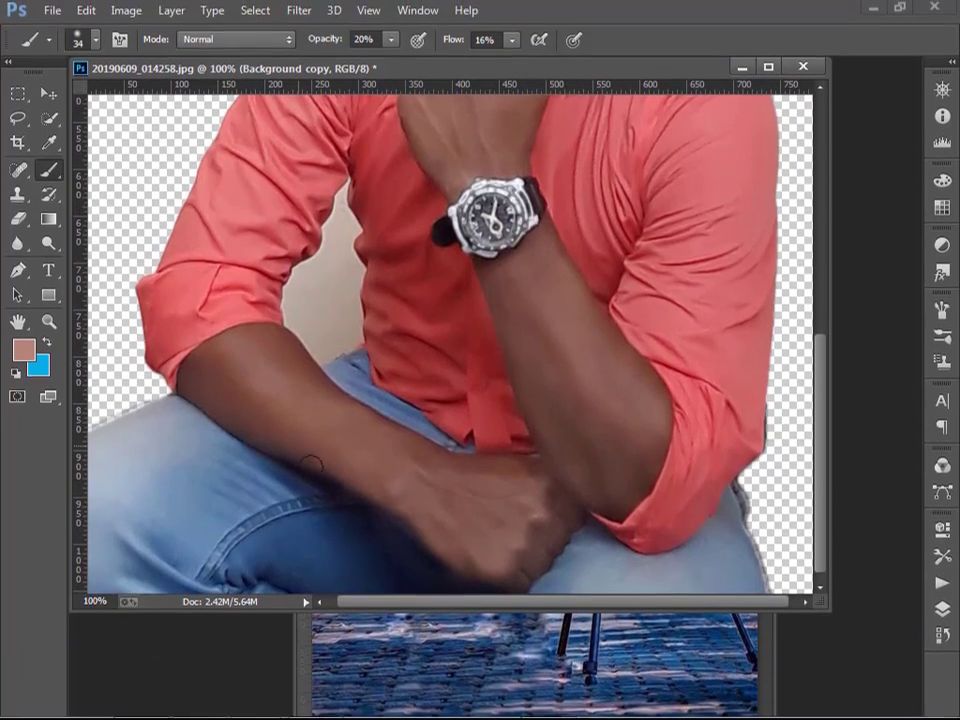
scroll(703, 381, up, 3)
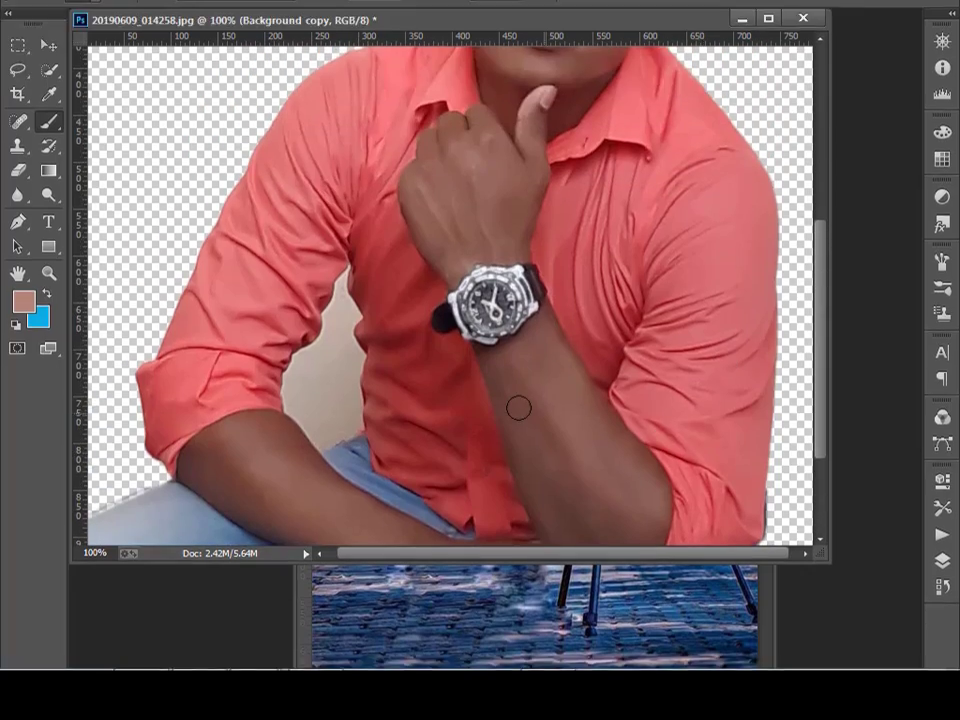
scroll(518, 457, down, 2)
scroll(510, 455, down, 1)
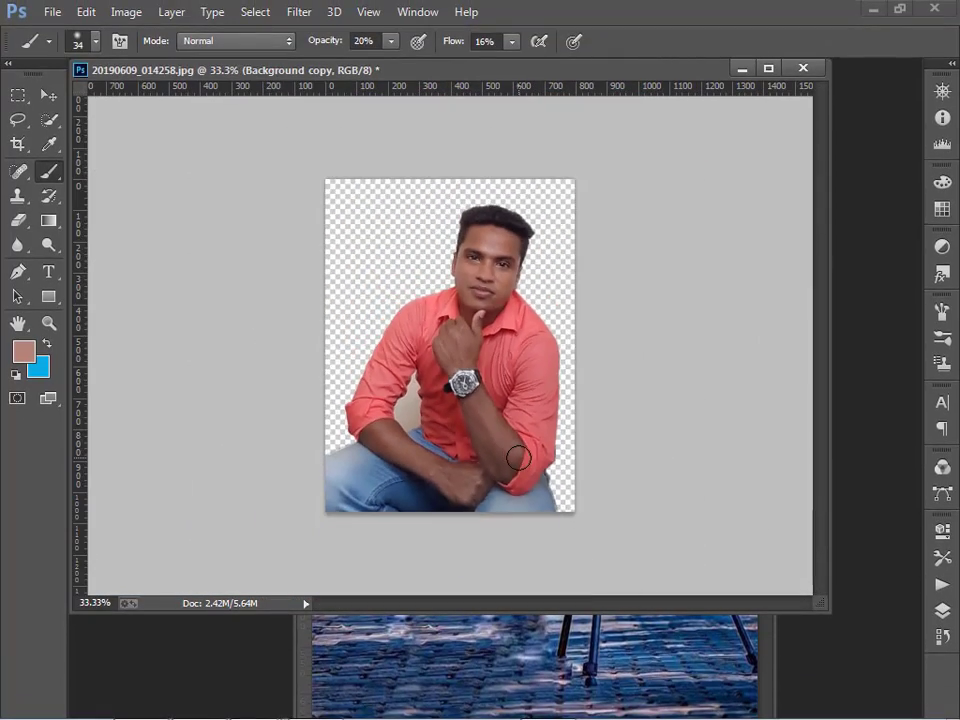
scroll(516, 456, up, 1)
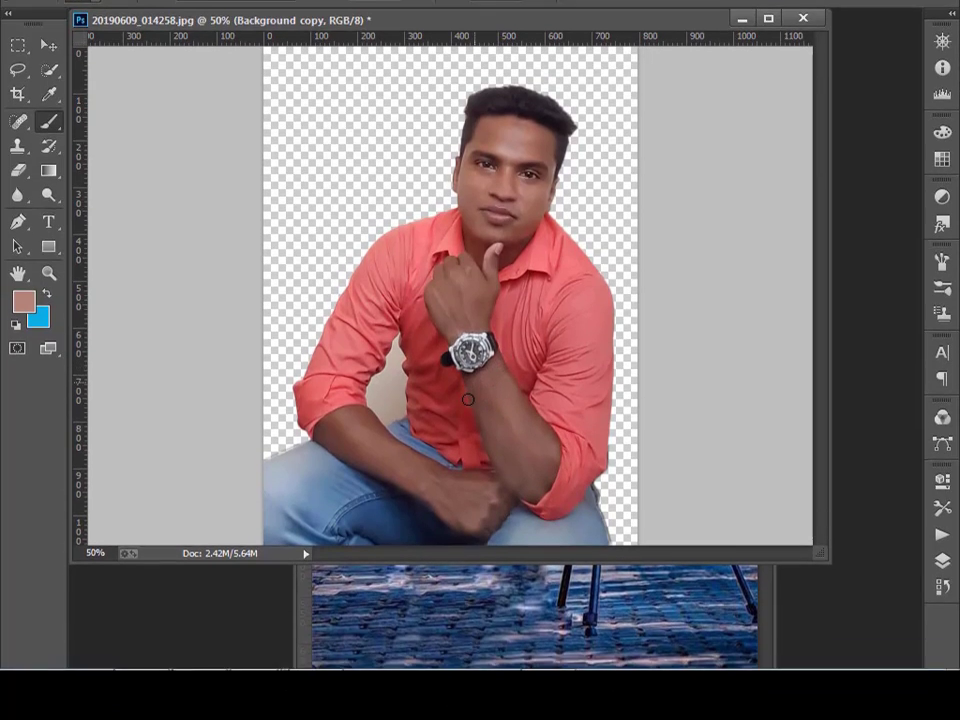
key(ctrl+plus)
scroll(276, 525, down, 4)
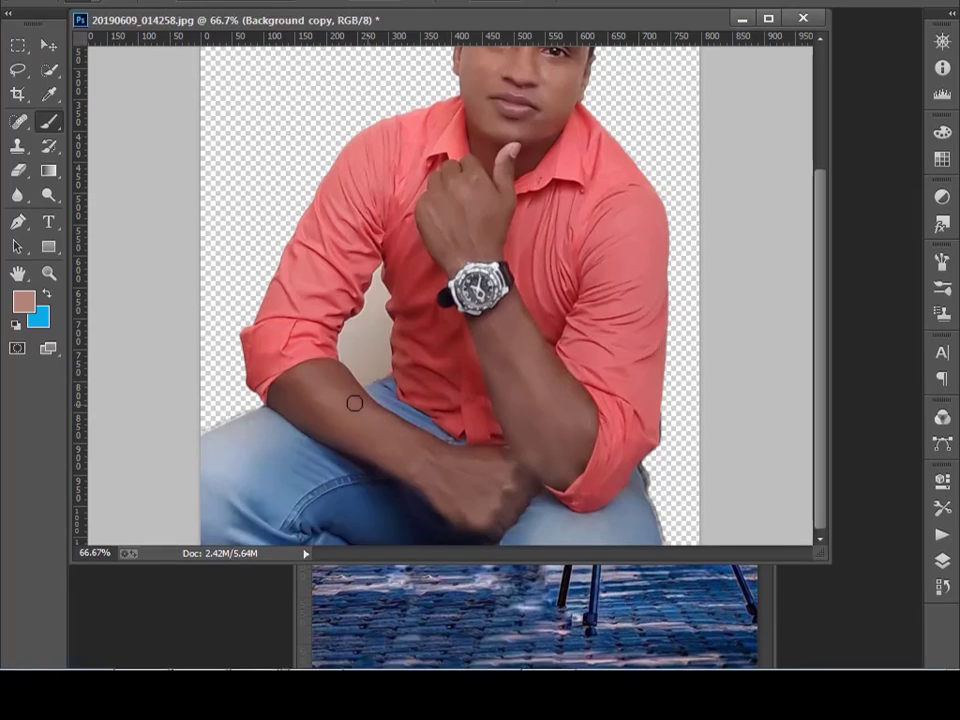
Step: Examine the retouched cutout of the man at several magnifications to check the painted skin
scroll(590, 454, up, 6)
scroll(596, 455, up, 1)
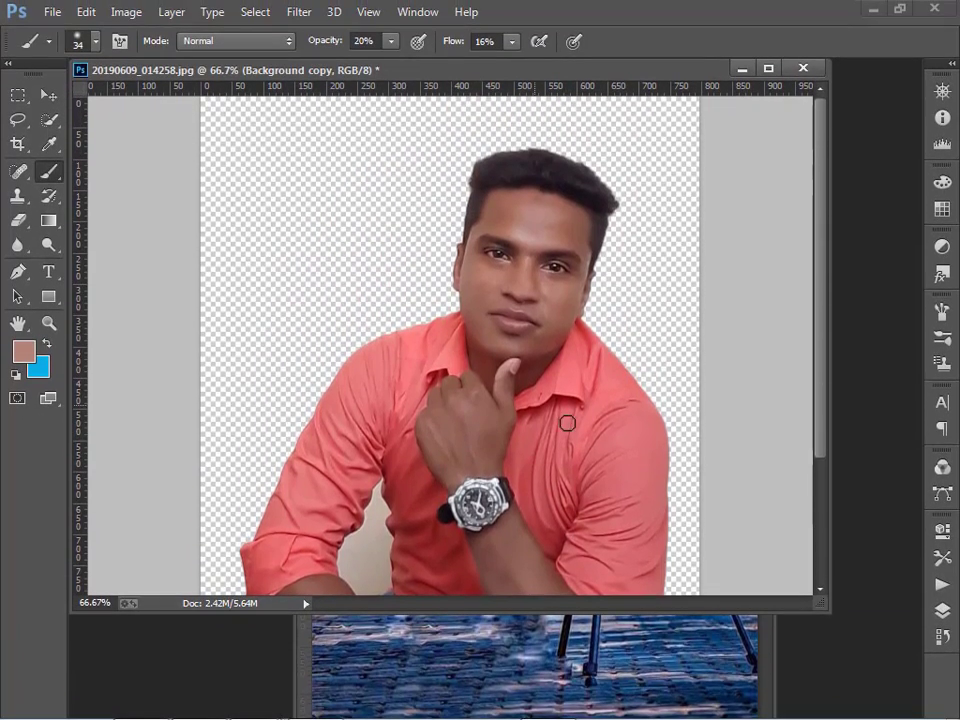
click(50, 97)
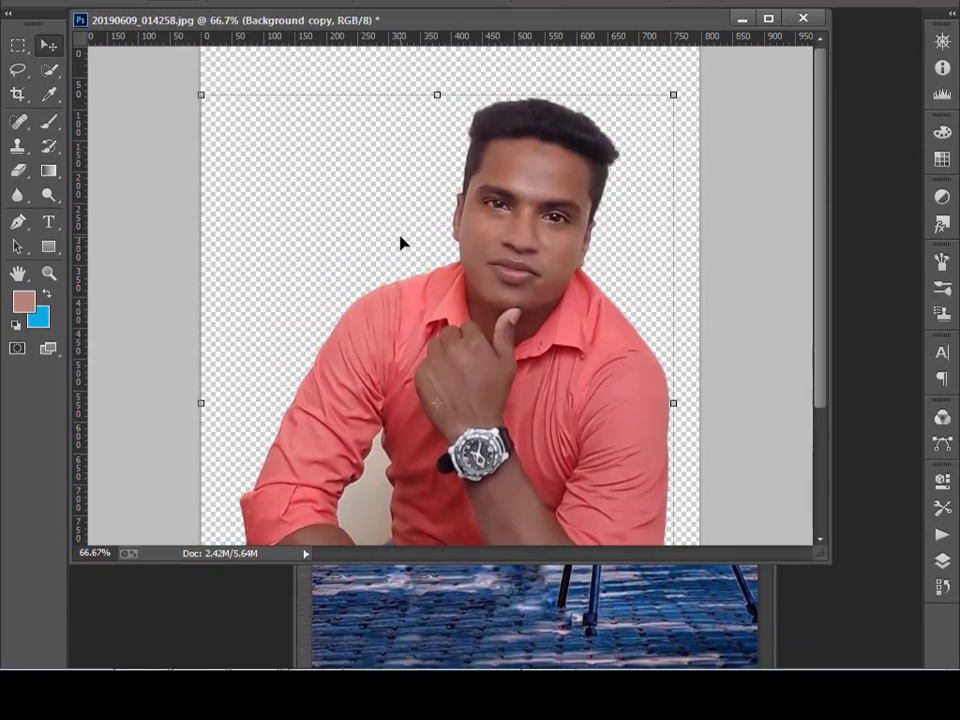
key(ctrl+minus)
key(ctrl+minus)
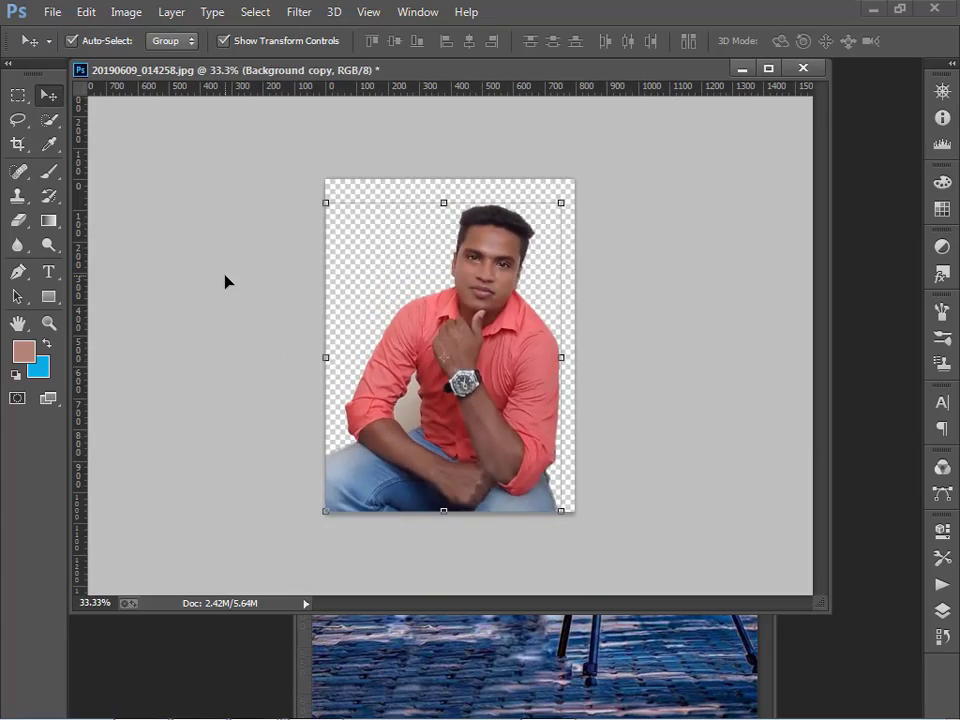
key(ctrl+plus)
key(ctrl+minus)
key(ctrl+plus)
key(ctrl+plus)
key(ctrl+plus)
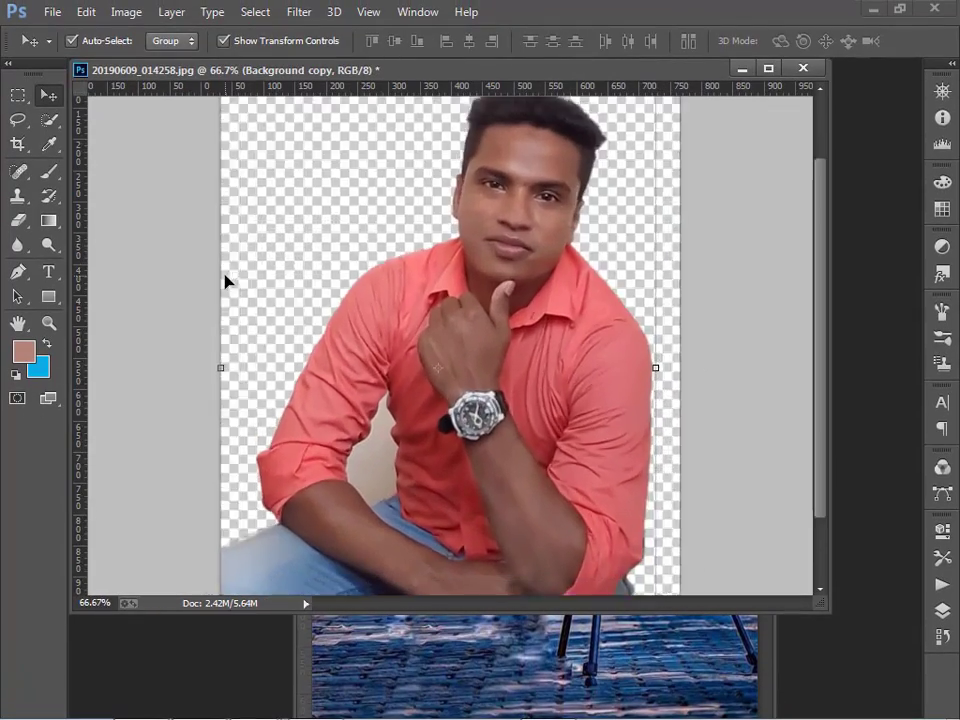
key(ctrl+minus)
key(ctrl+minus)
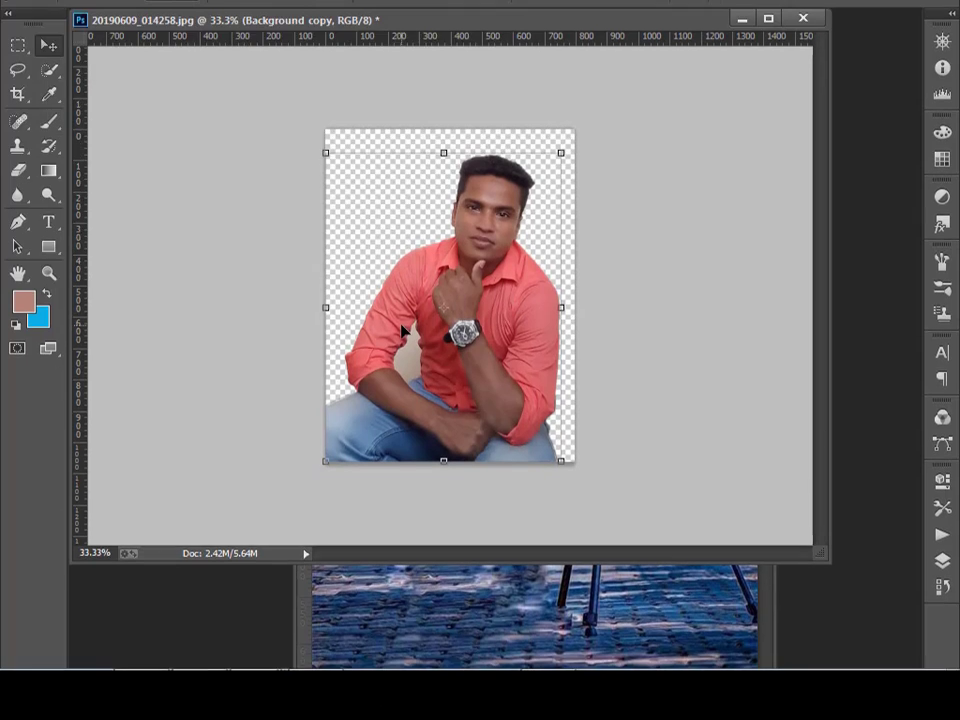
Step: Copy the cutout man from the portrait document into the blue tripod background image, images (64).jpeg
key(ctrl+t)
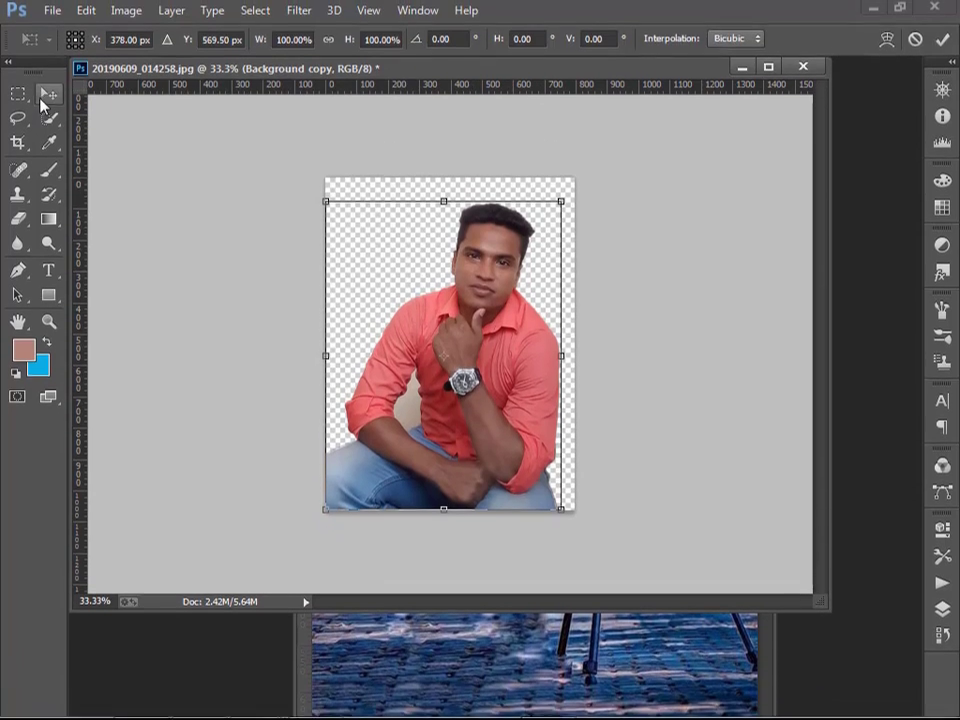
click(43, 98)
drag(459, 348, 615, 670)
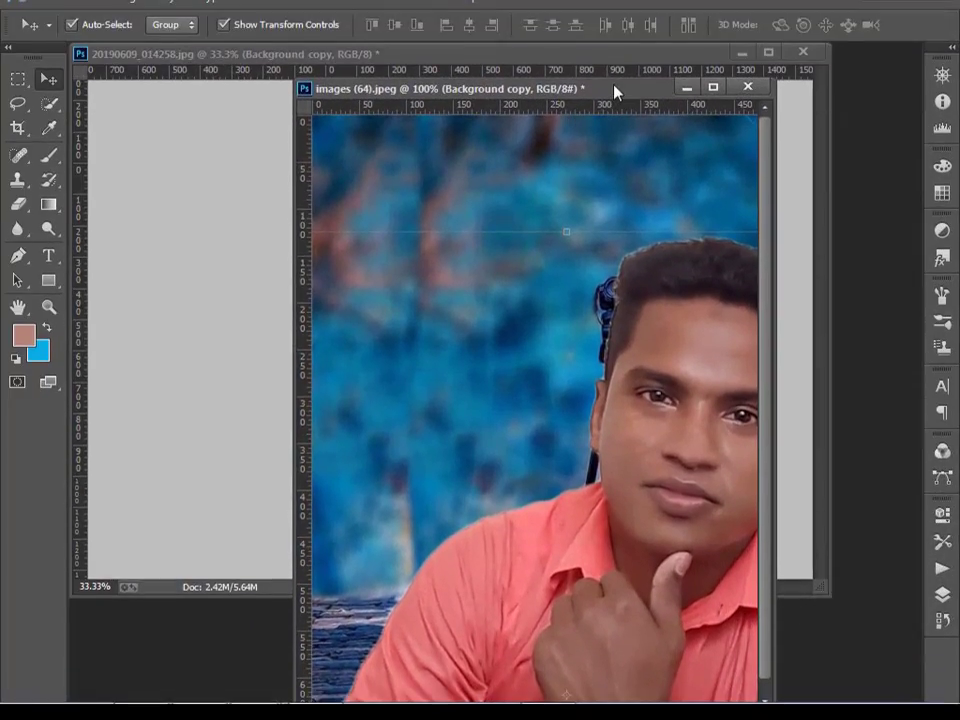
Step: Reposition the man on the blue background and scale him down so he sits beside the camera tripod
drag(614, 92, 504, 109)
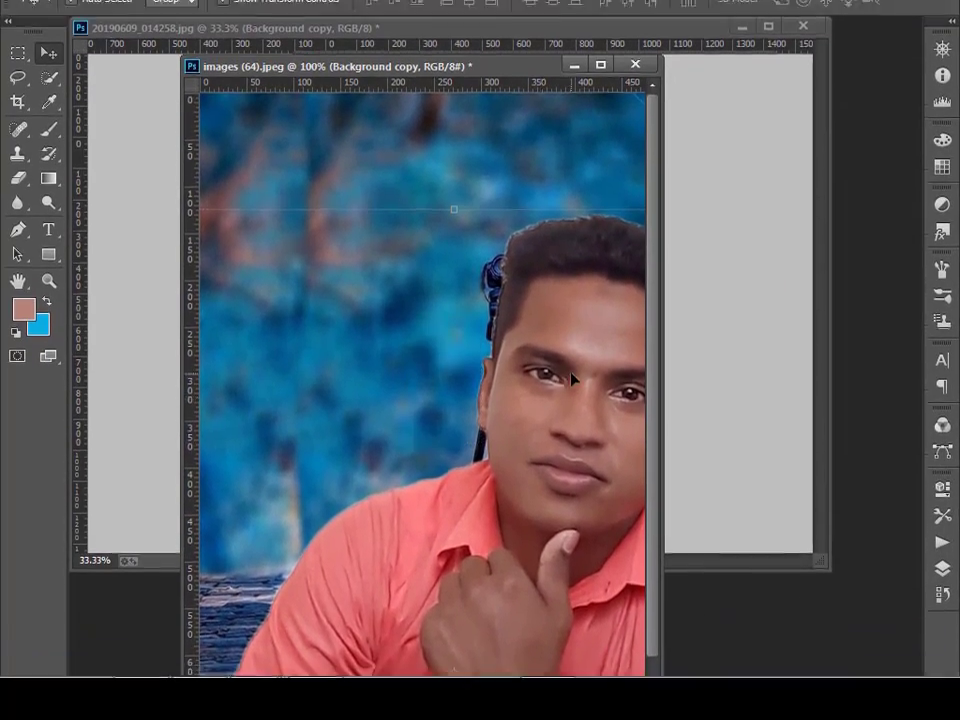
drag(585, 419, 447, 316)
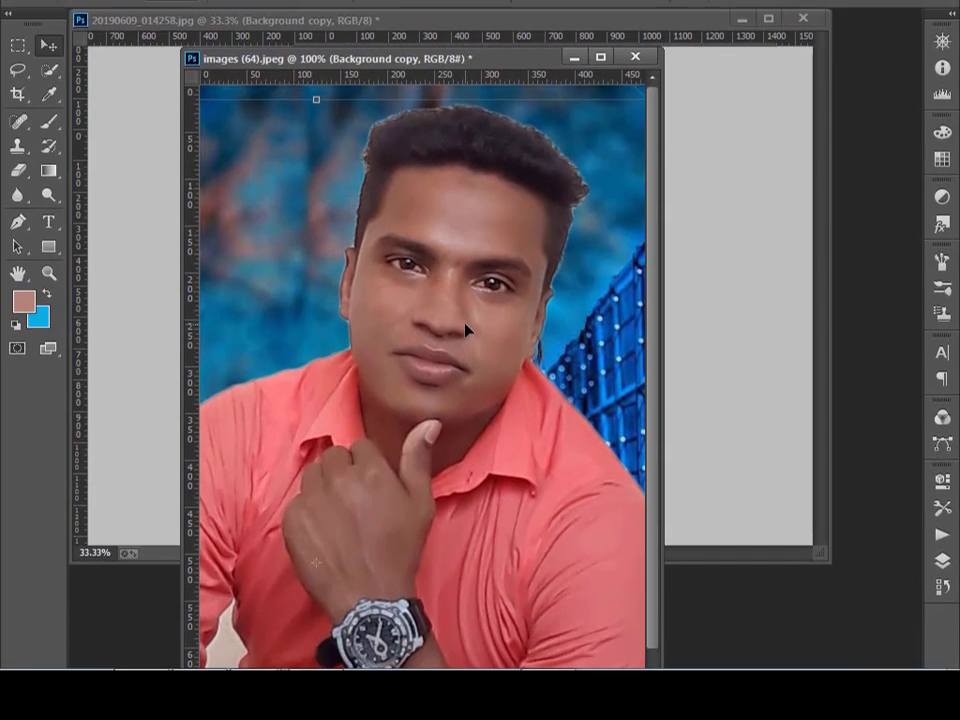
key(ctrl+minus)
key(ctrl+minus)
key(ctrl+minus)
key(ctrl+minus)
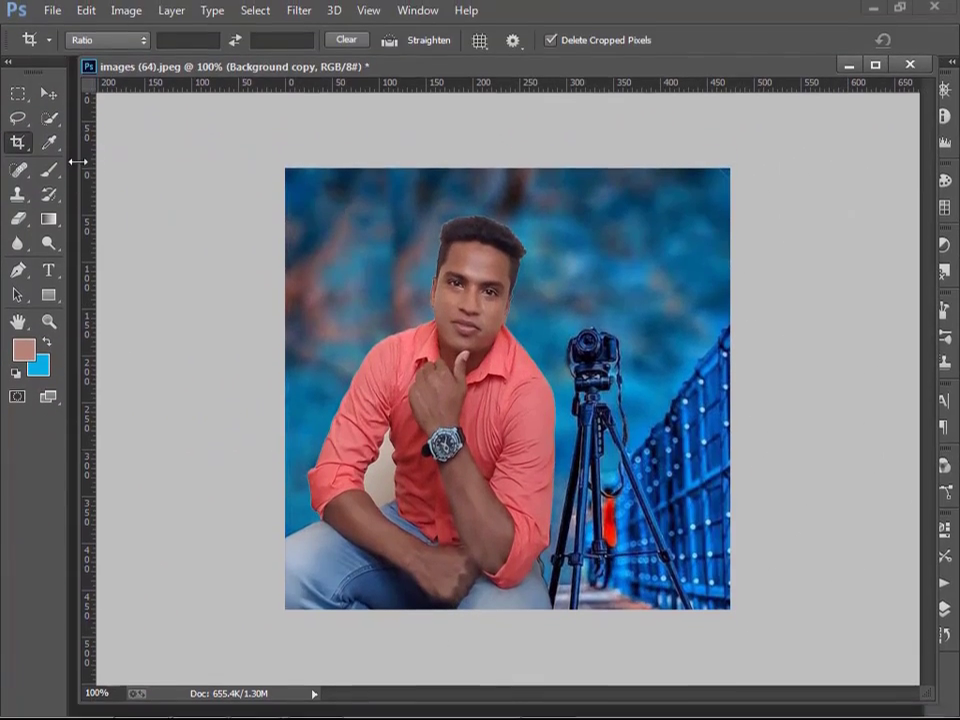
Step: Select the man's Background copy layer and scale it to 97.25% width and 96.67% height
click(46, 95)
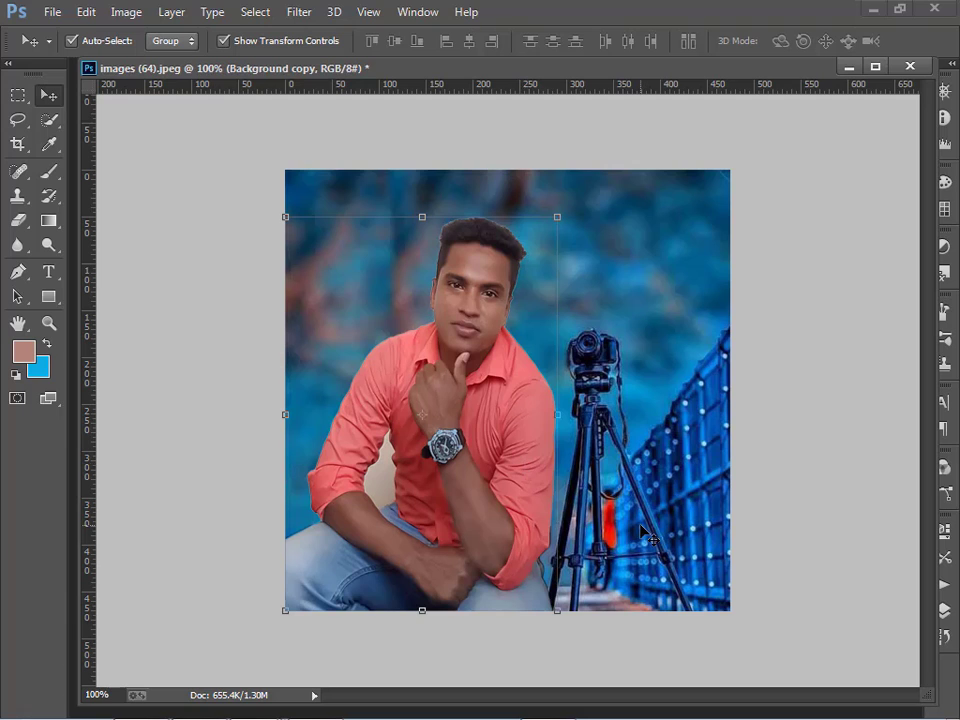
key(ctrl+e)
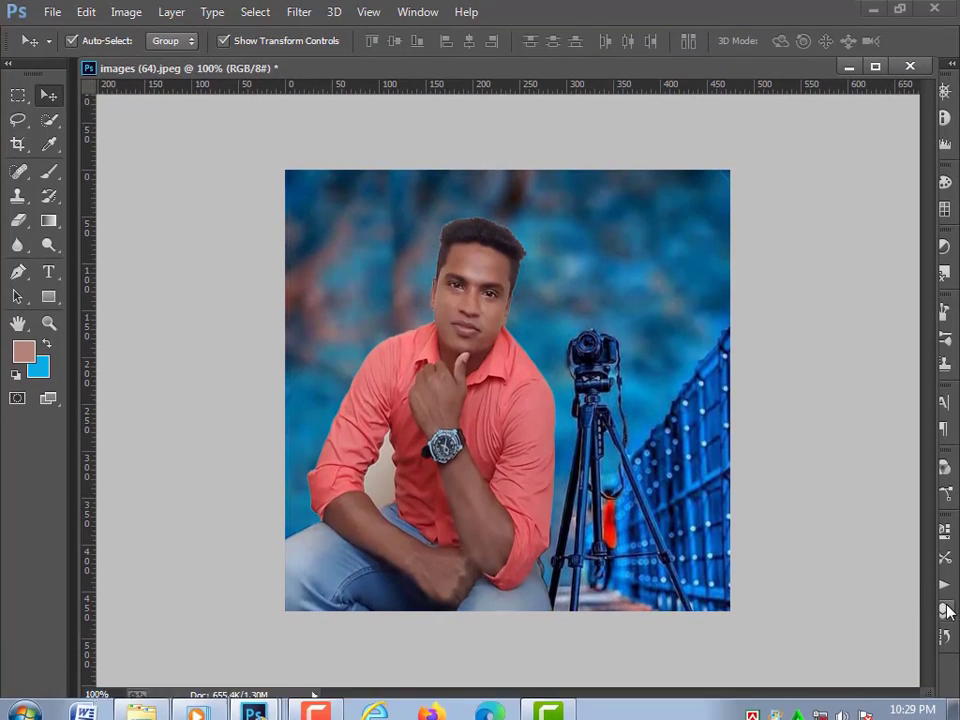
click(944, 636)
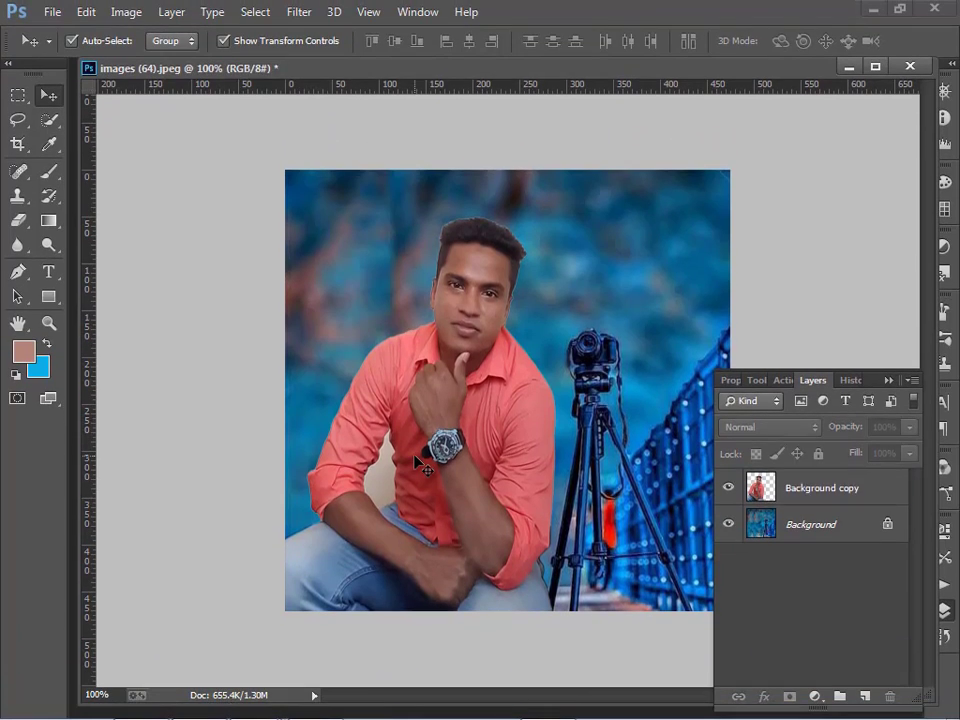
click(420, 462)
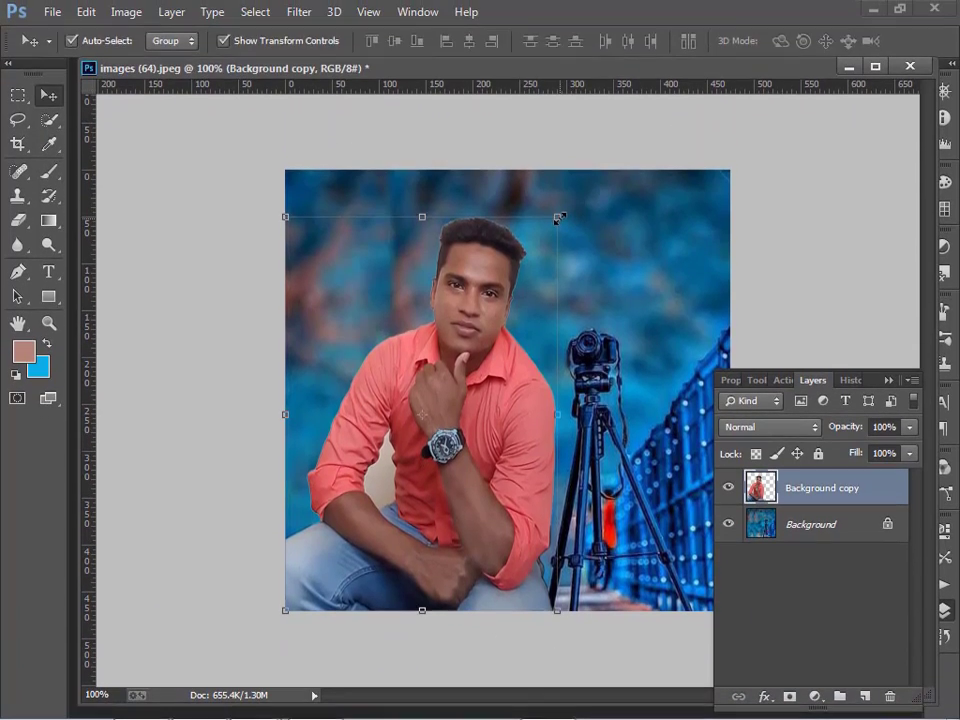
mouse_move(557, 216)
mouse_down()
mouse_move(529, 324)
mouse_move(553, 281)
mouse_move(555, 193)
mouse_move(551, 230)
mouse_up()
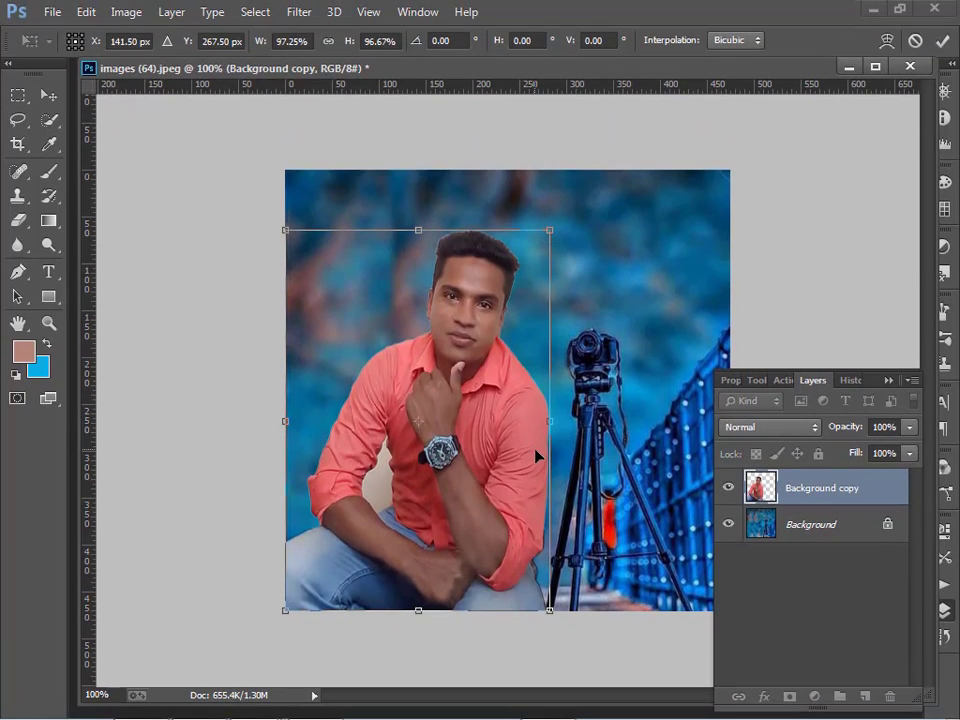
key(Return)
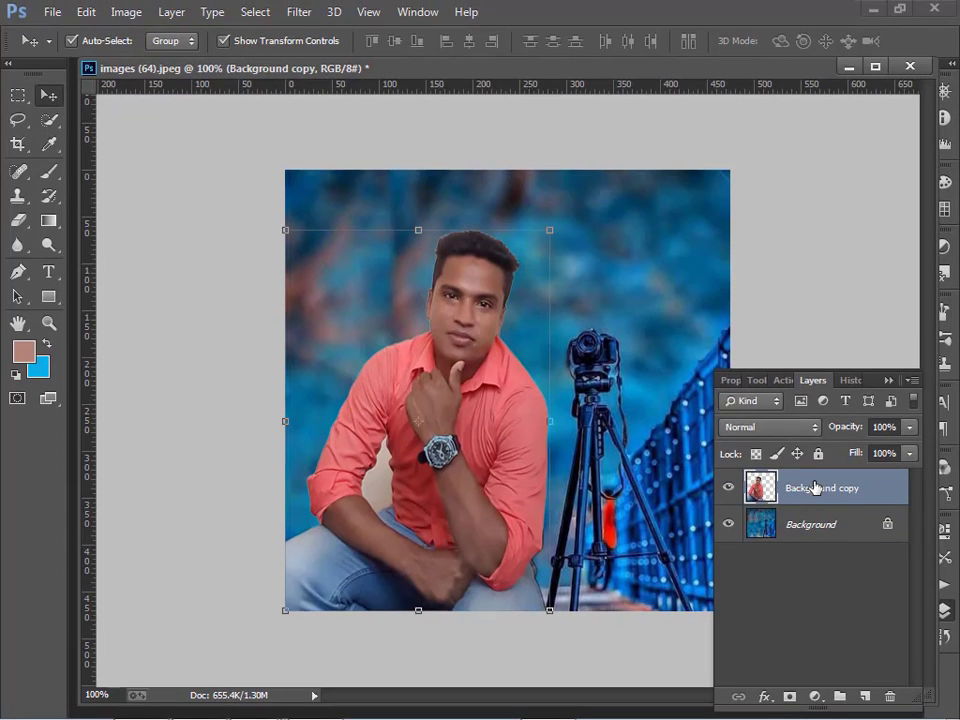
Step: Merge the man's layer with the Background layer and duplicate the merged result
shift+click(800, 526)
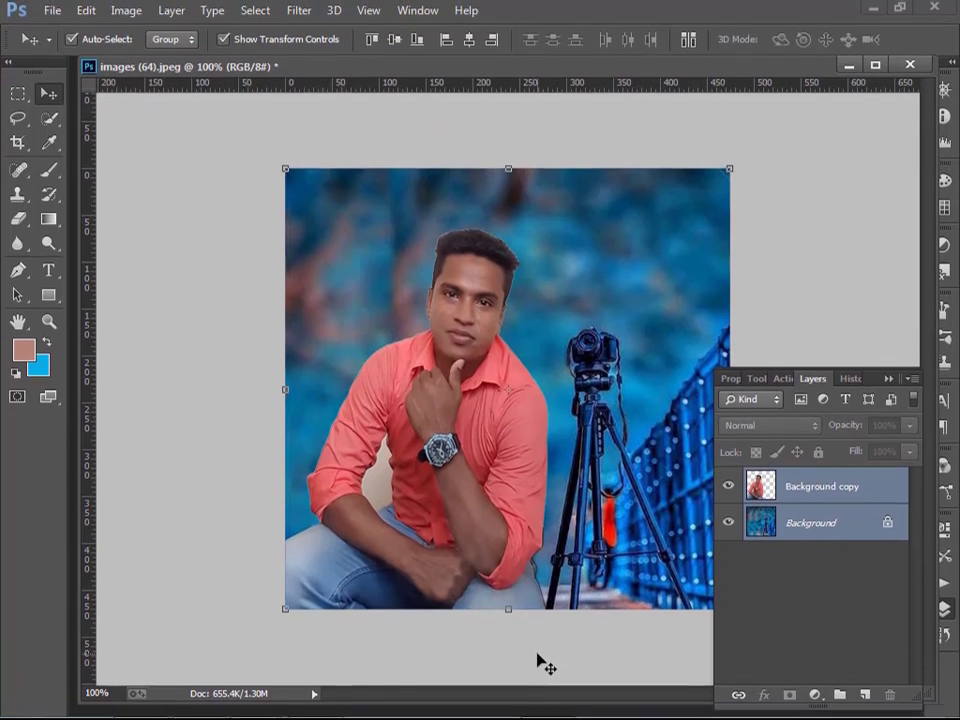
key(ctrl+e)
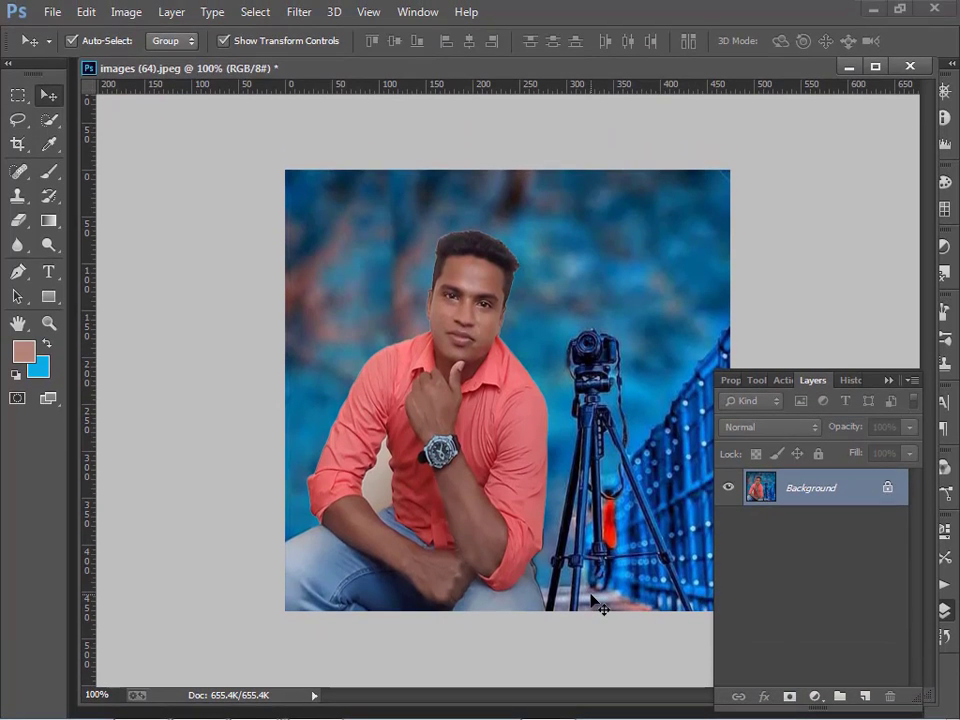
key(ctrl+j)
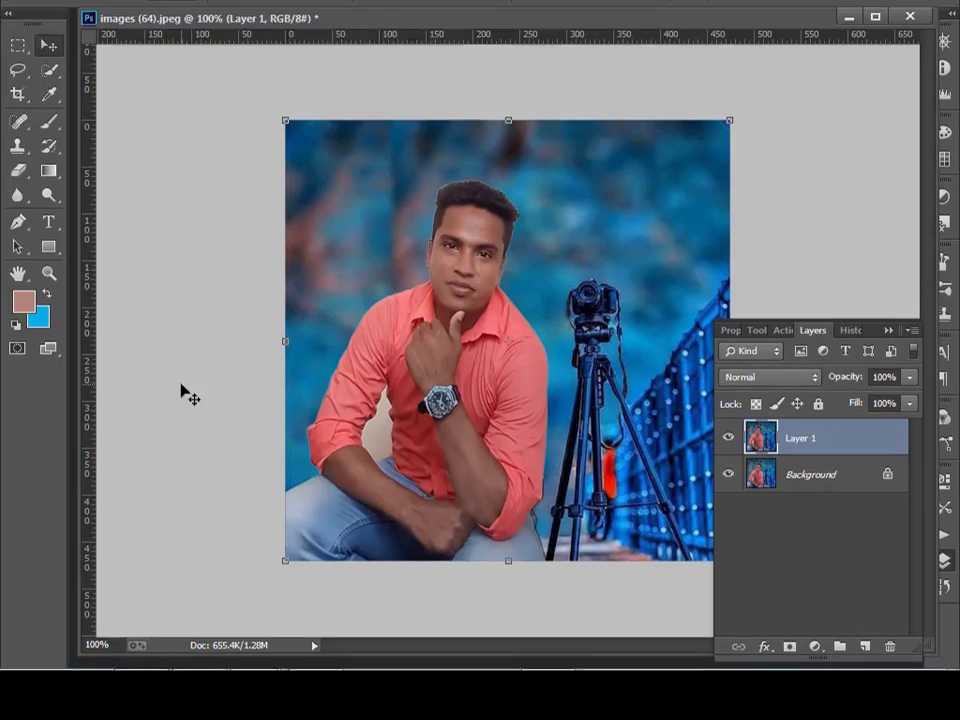
Step: Examine the merged composite at several magnifications to check the man's face, hand and shirt
key(ctrl+plus)
key(ctrl+plus)
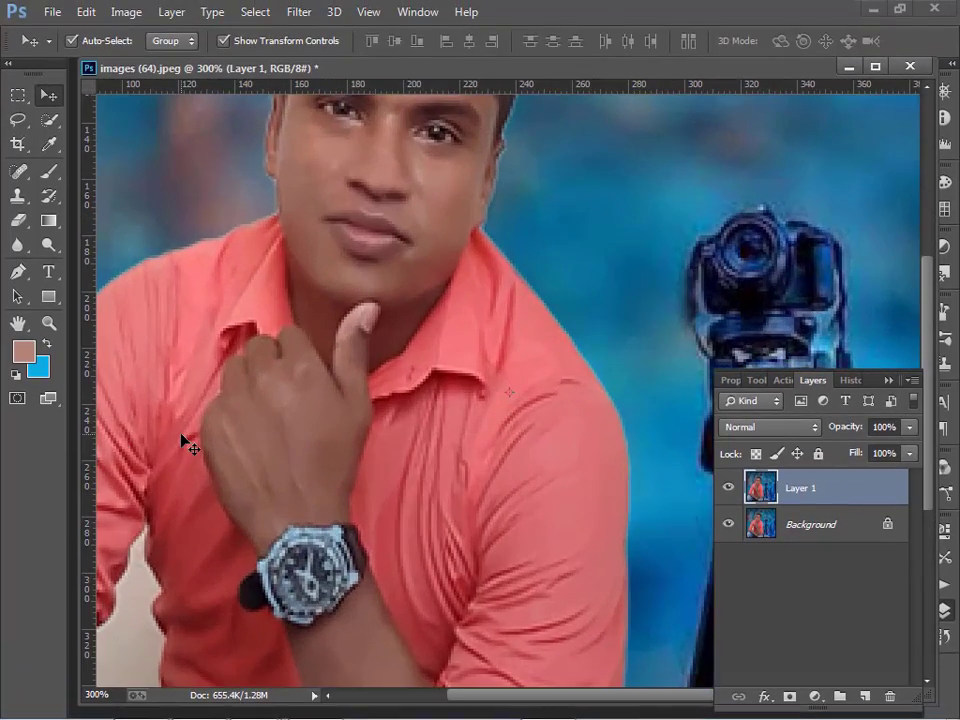
key(ctrl+minus)
key(ctrl+minus)
key(ctrl+minus)
key(ctrl+plus)
key(ctrl+plus)
key(ctrl+minus)
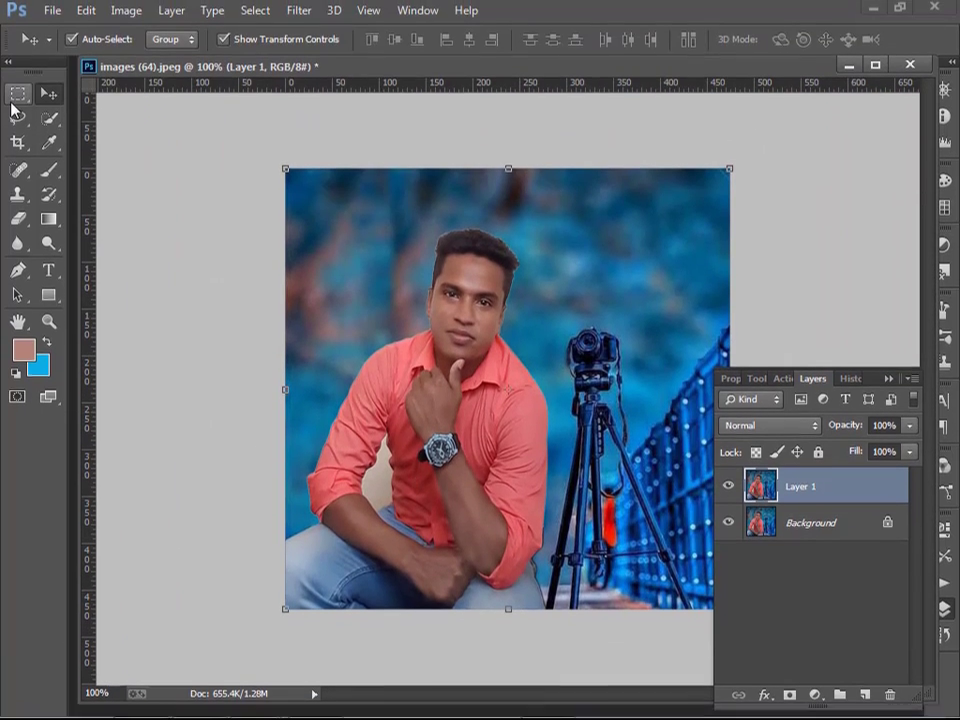
key(m)
click(48, 97)
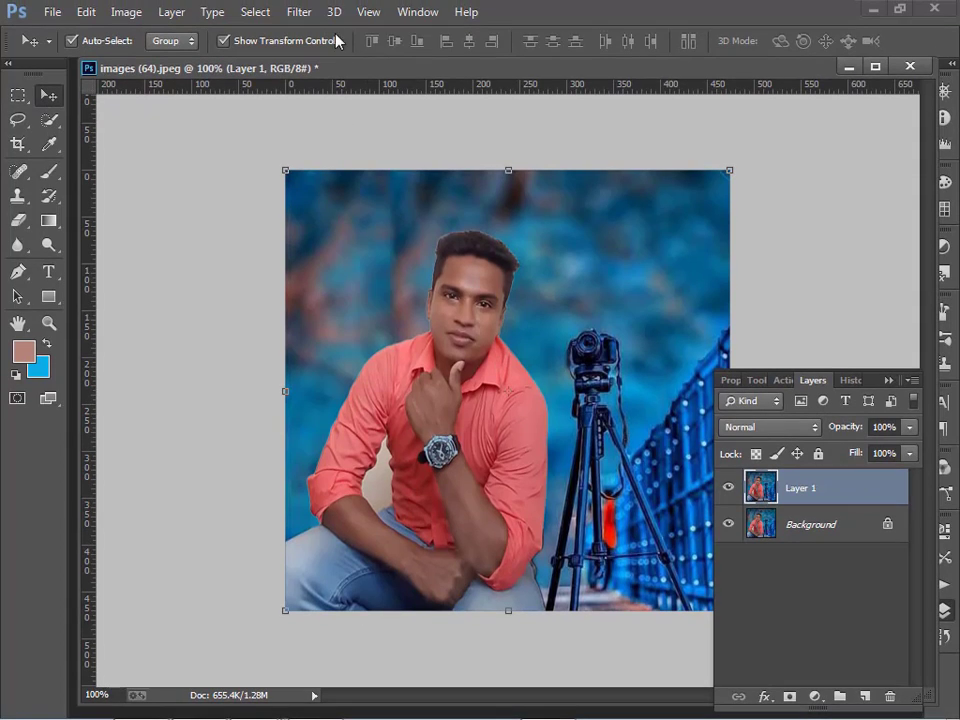
Step: Open a Surface Blur for Layer 1 and set its radius to 25 pixels
click(299, 12)
mouse_move(370, 243)
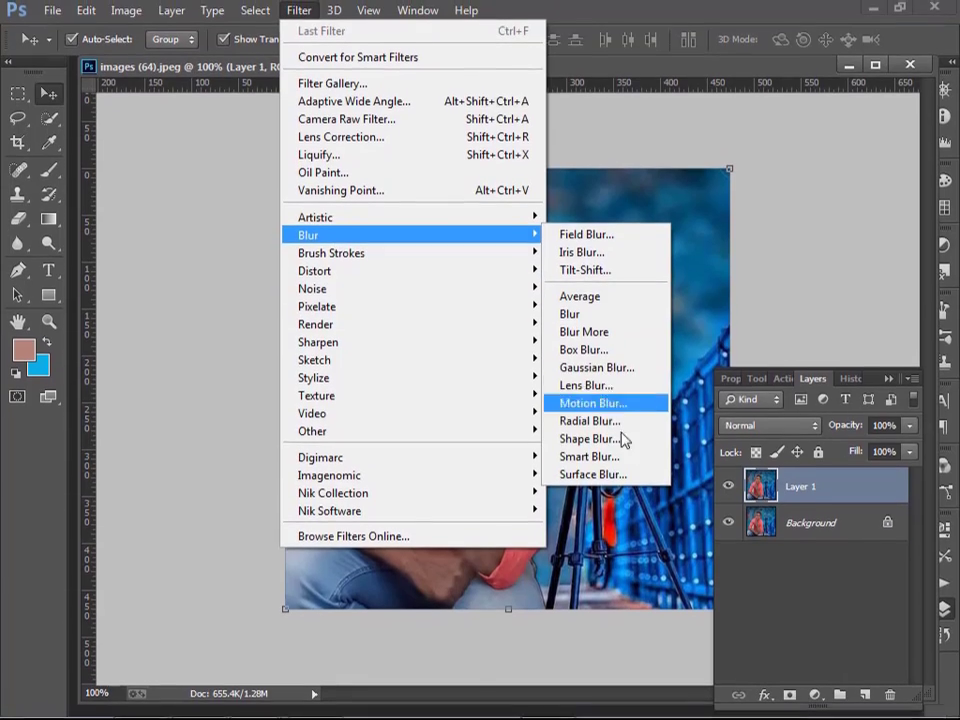
click(594, 475)
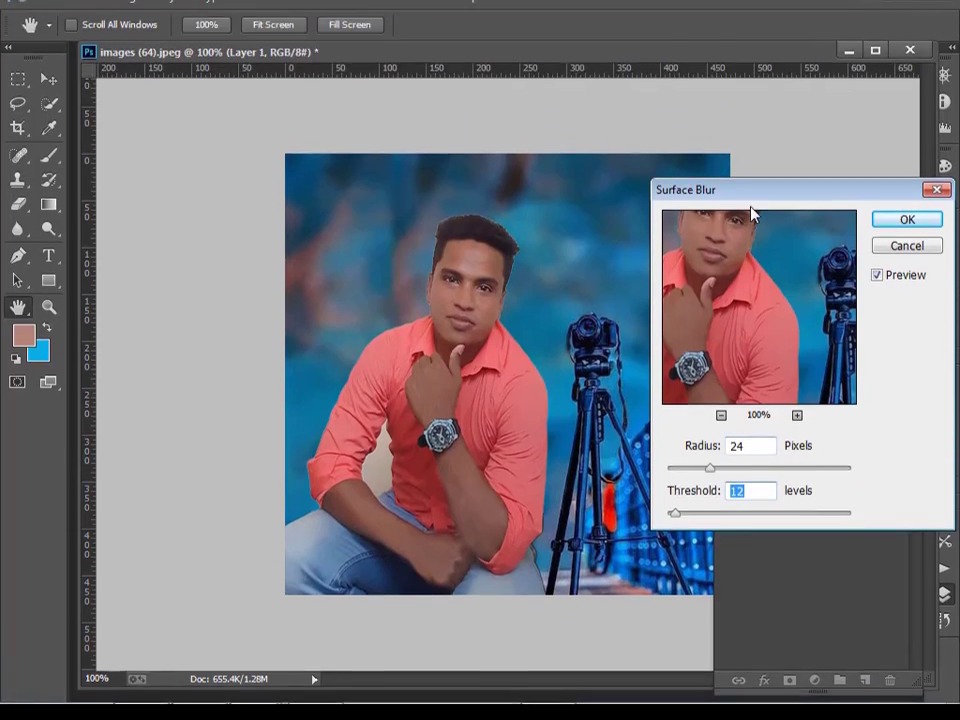
drag(756, 208, 756, 135)
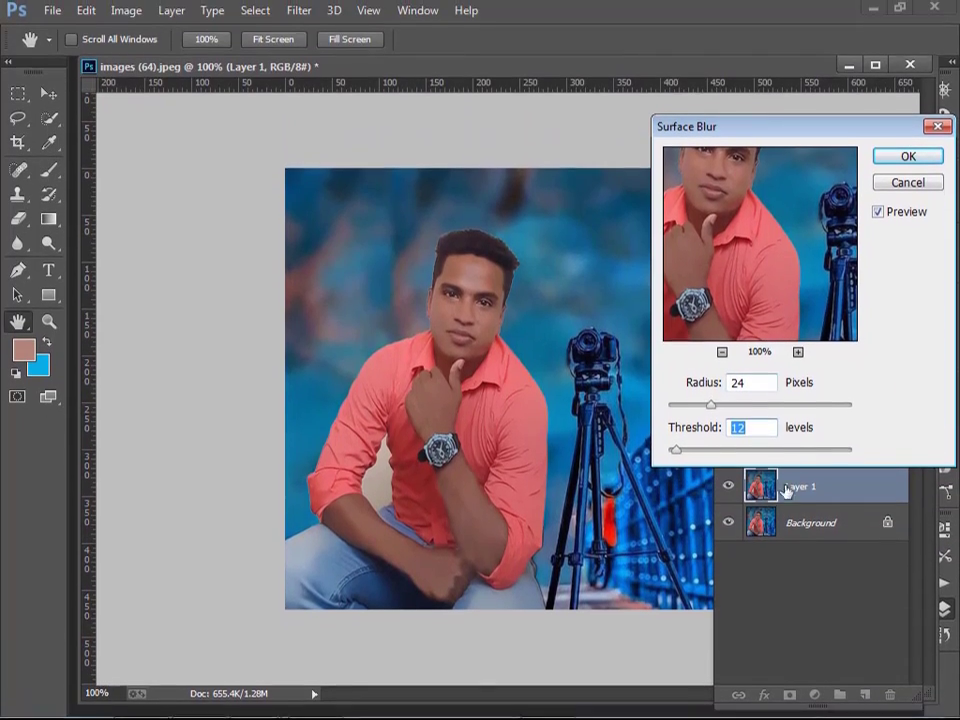
drag(712, 416, 707, 412)
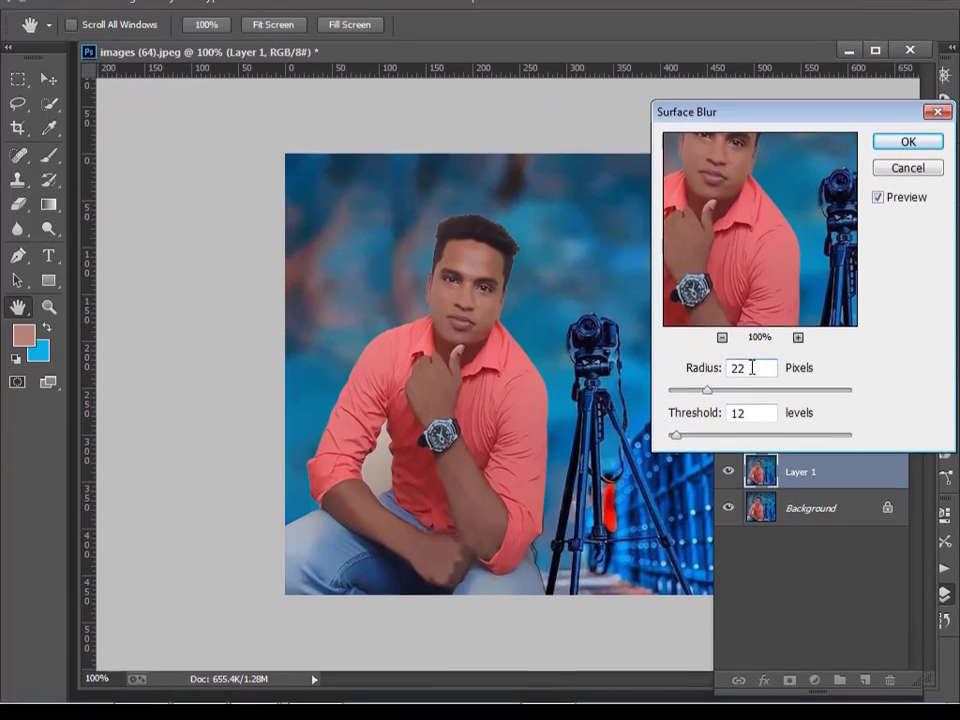
key(BackSpace)
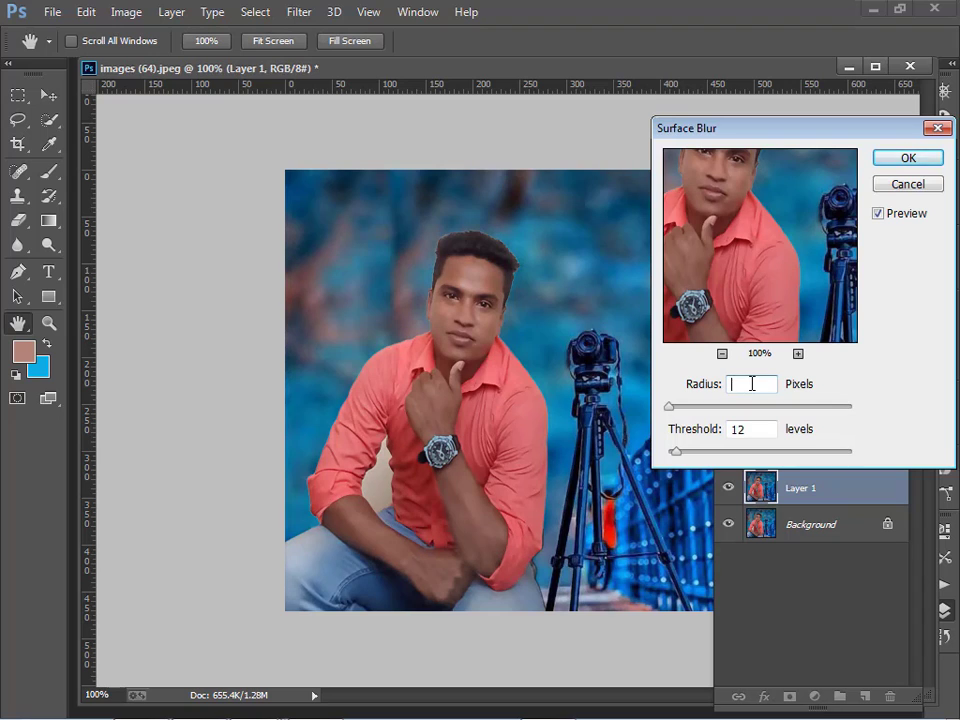
text(20)
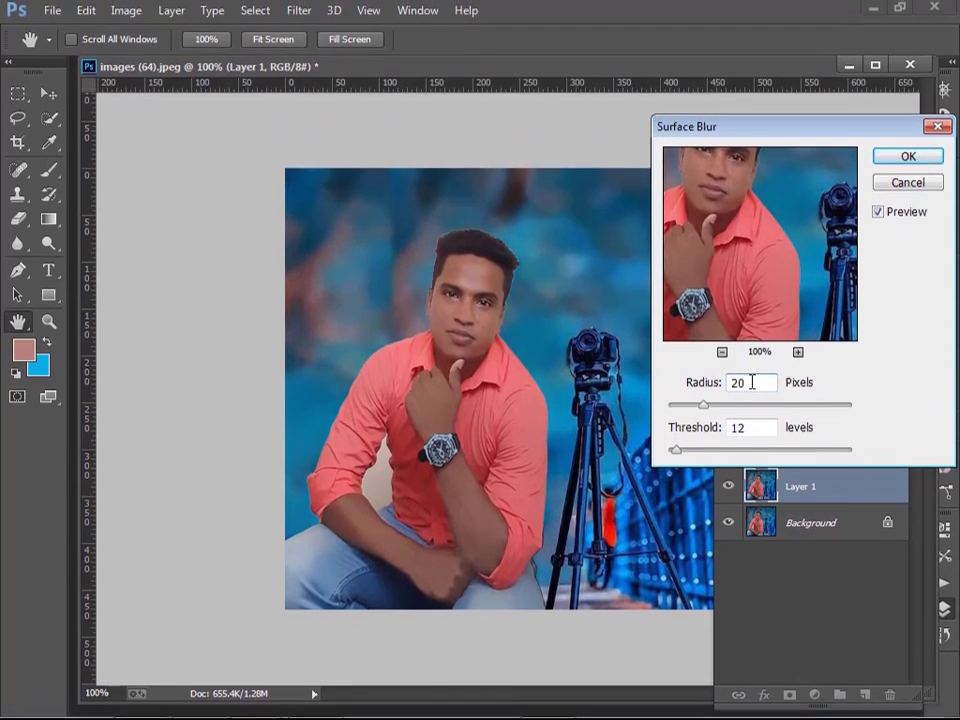
key(BackSpace)
key(BackSpace)
text(25)
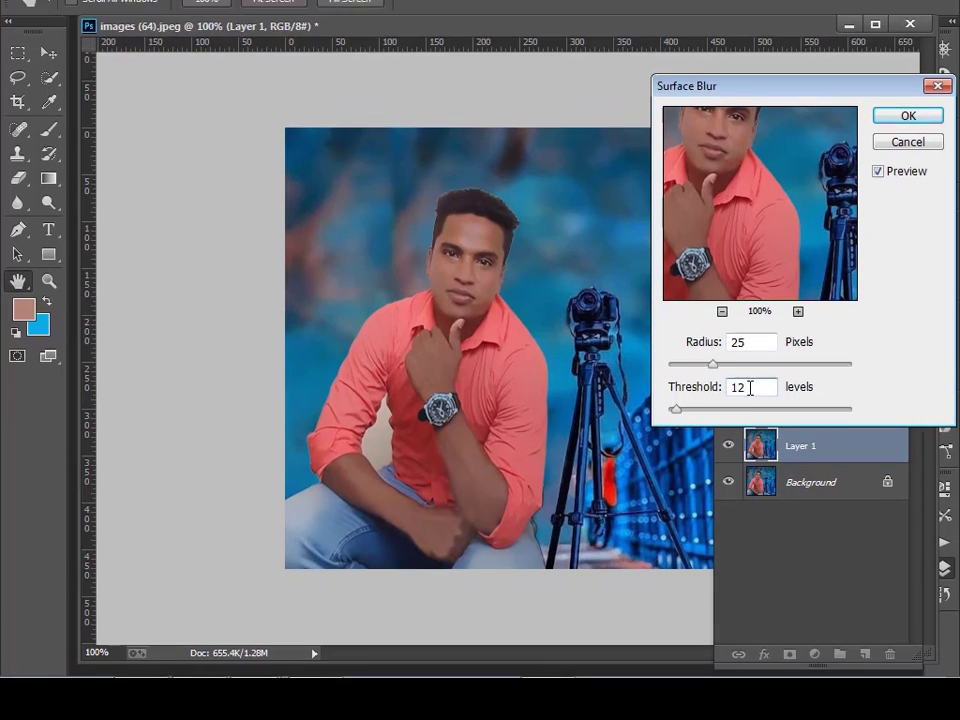
Step: Set the Surface Blur threshold to 10 levels and apply the filter to Layer 1
key(BackSpace)
key(BackSpace)
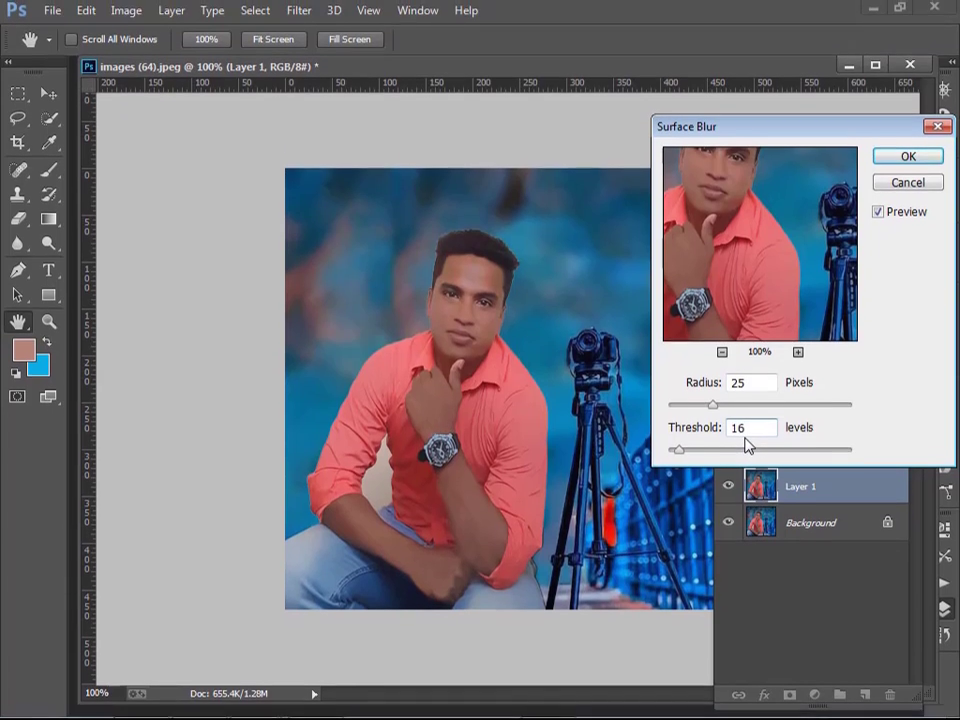
text(0)
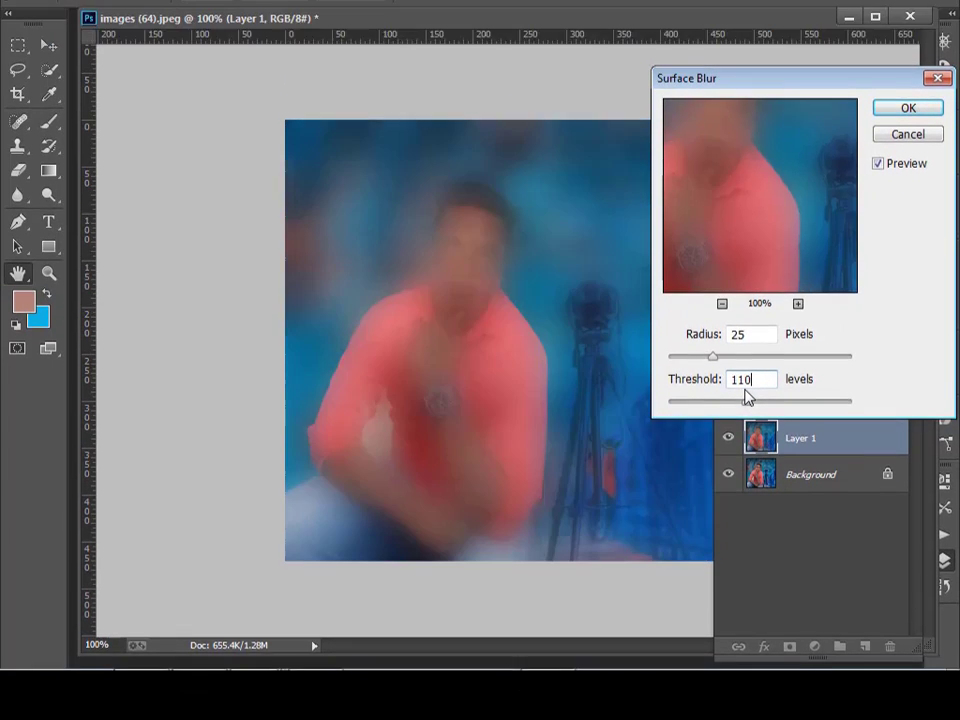
key(BackSpace)
key(BackSpace)
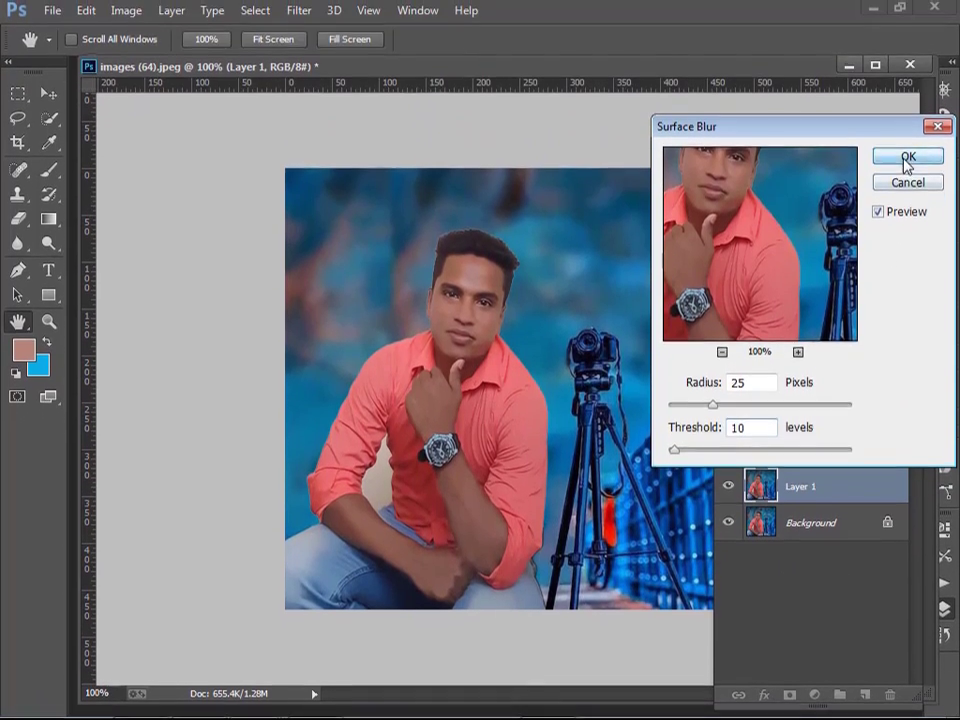
click(908, 158)
key(v)
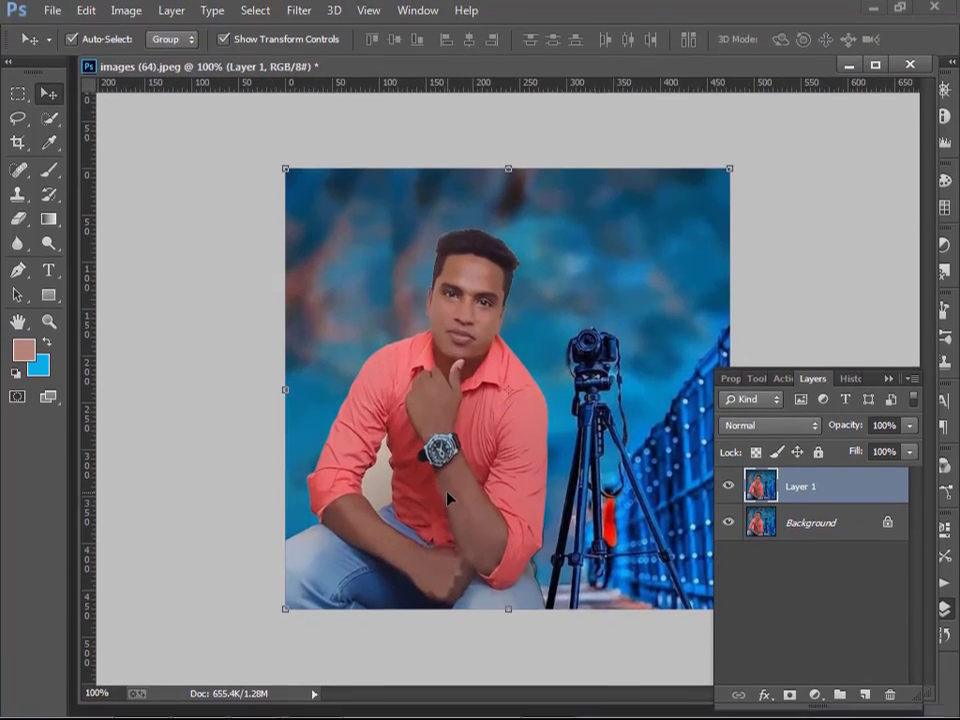
Step: Add a black layer mask to Layer 1 that hides all of its blurred content
key(ctrl+minus)
key(ctrl+plus)
mouse_move(875, 378)
mouse_down()
mouse_move(878, 118)
mouse_move(878, 381)
mouse_move(871, 358)
mouse_up()
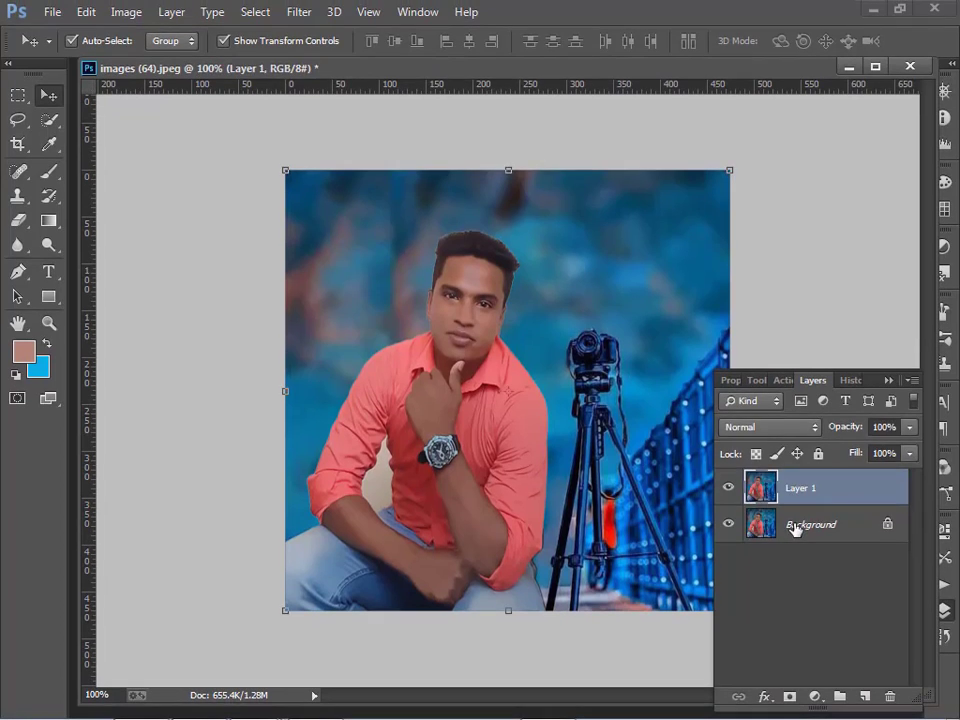
click(798, 524)
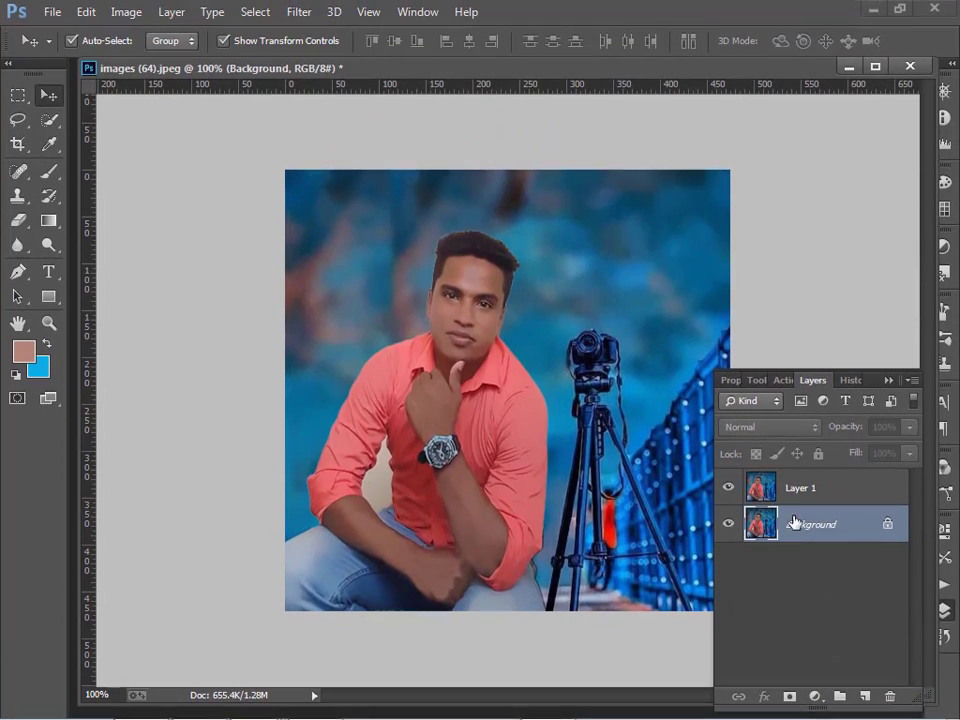
click(795, 489)
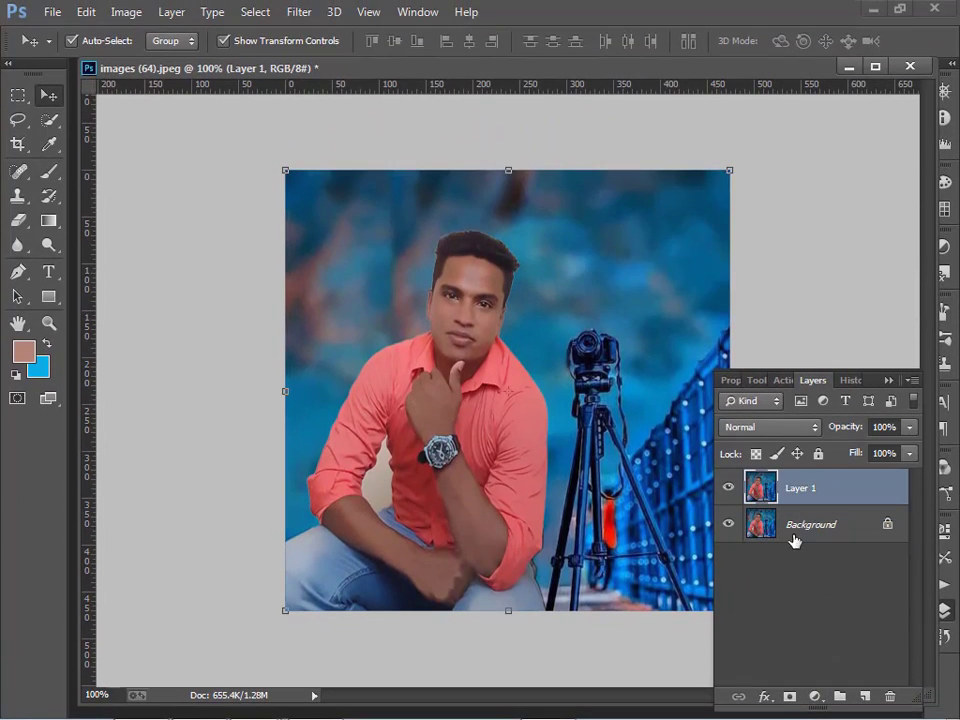
click(791, 698)
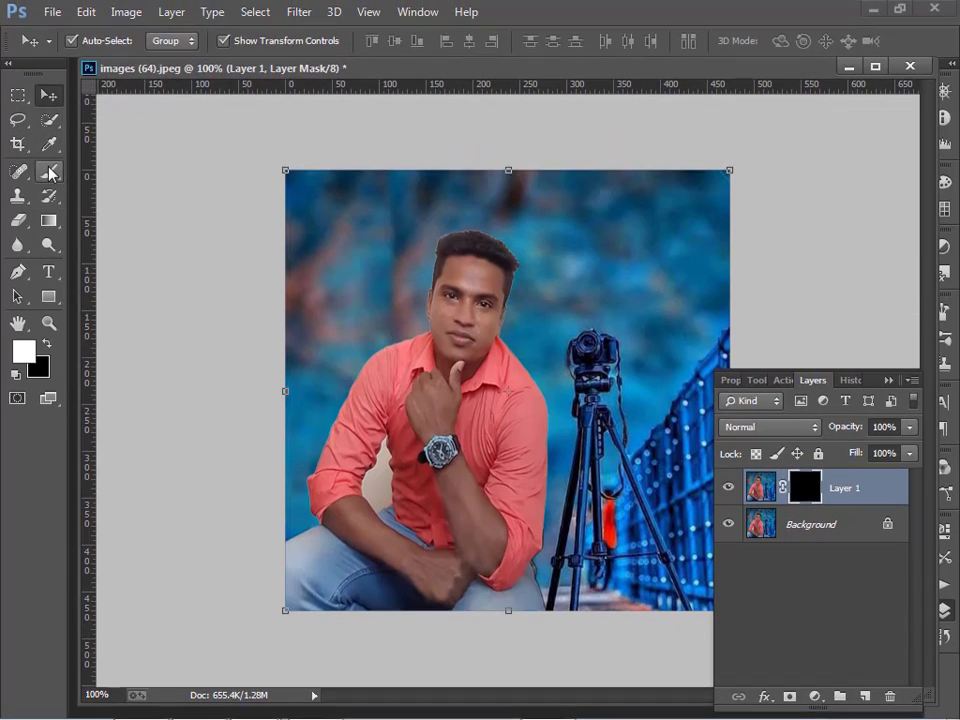
Step: Set up a soft round brush with a size of 22 px and 0% hardness for the mask
click(50, 172)
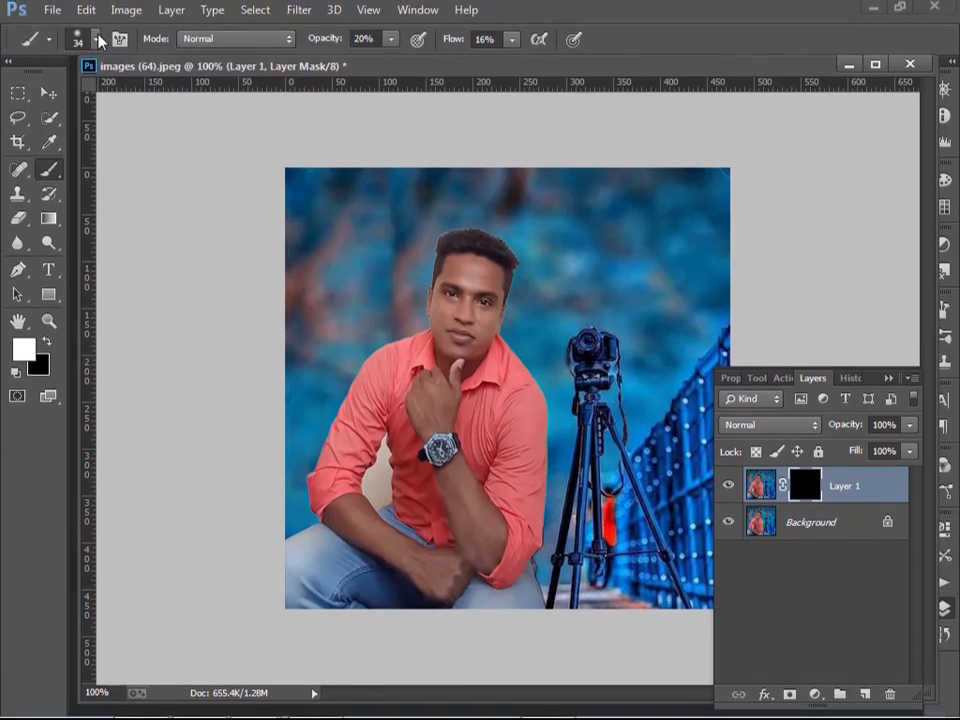
click(95, 41)
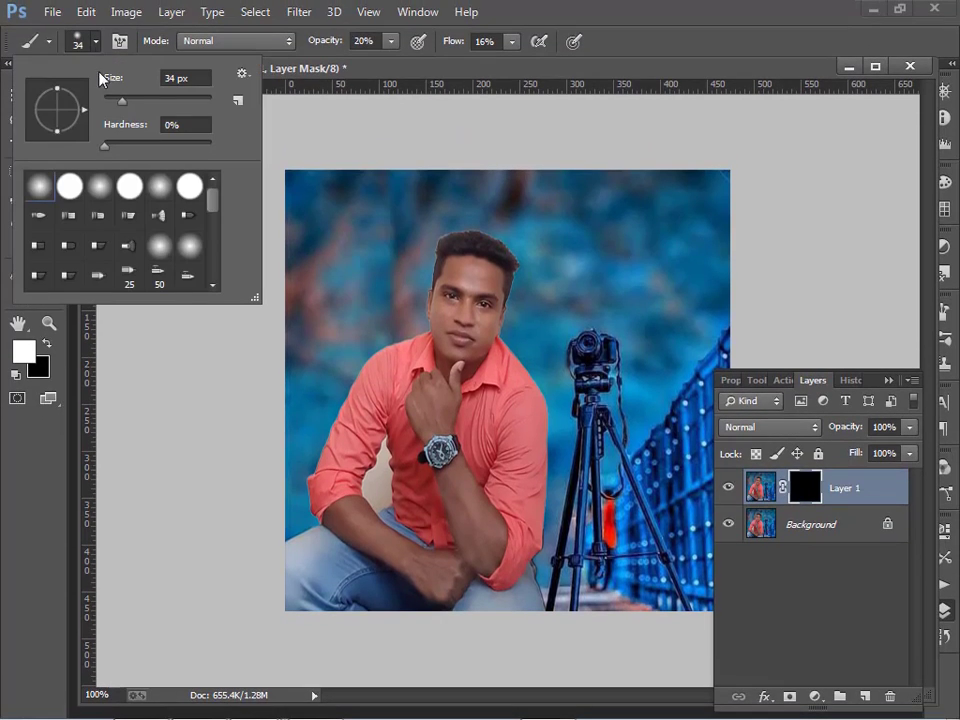
double_click(42, 187)
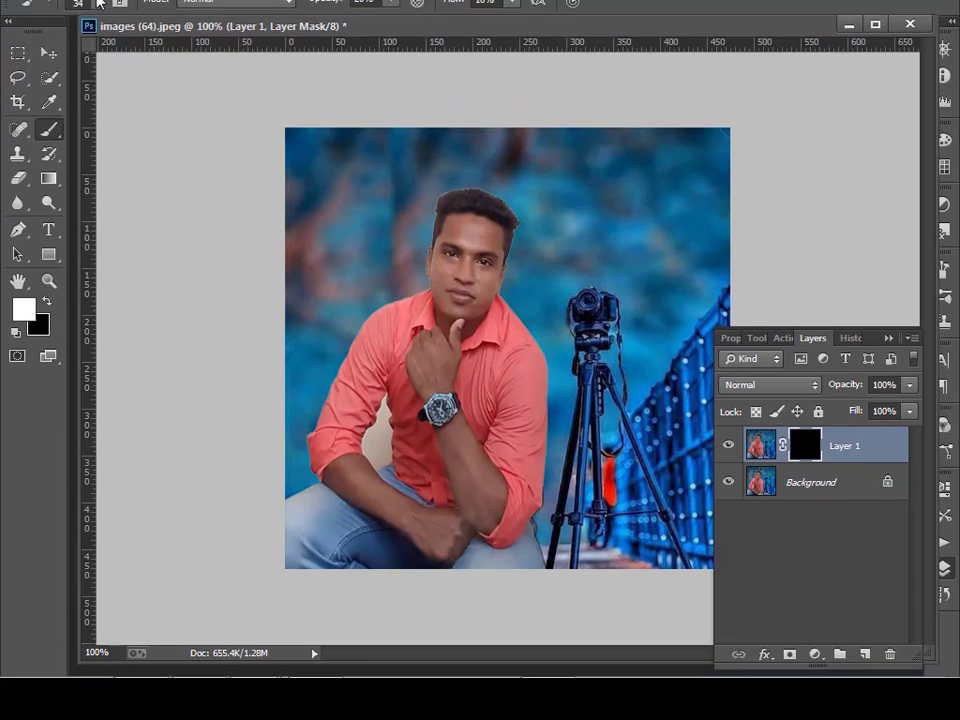
click(95, 41)
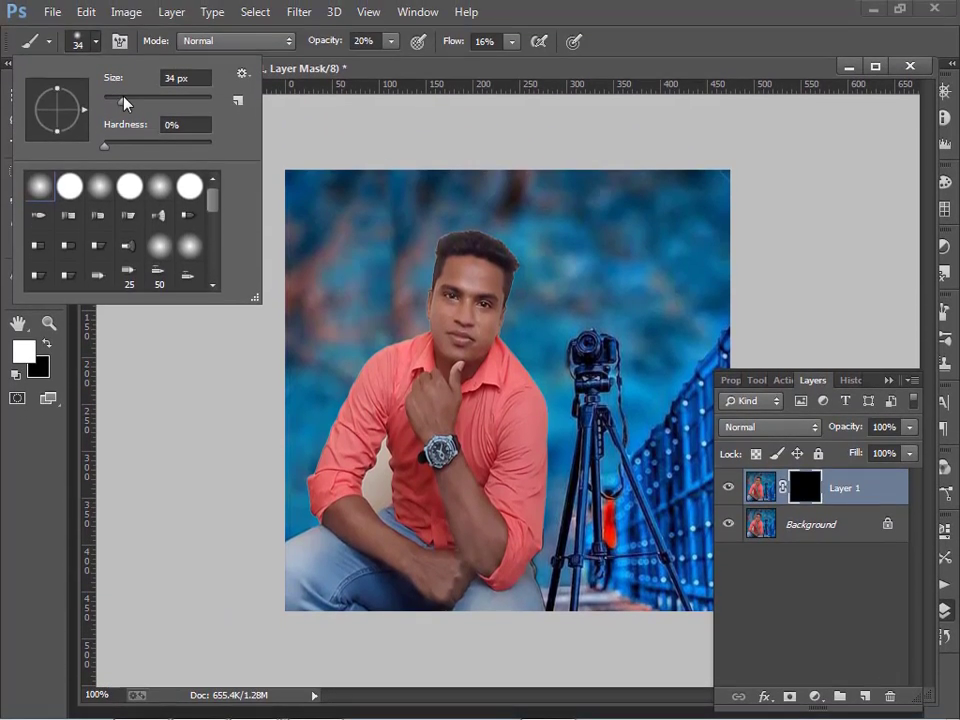
click(121, 102)
drag(121, 102, 115, 100)
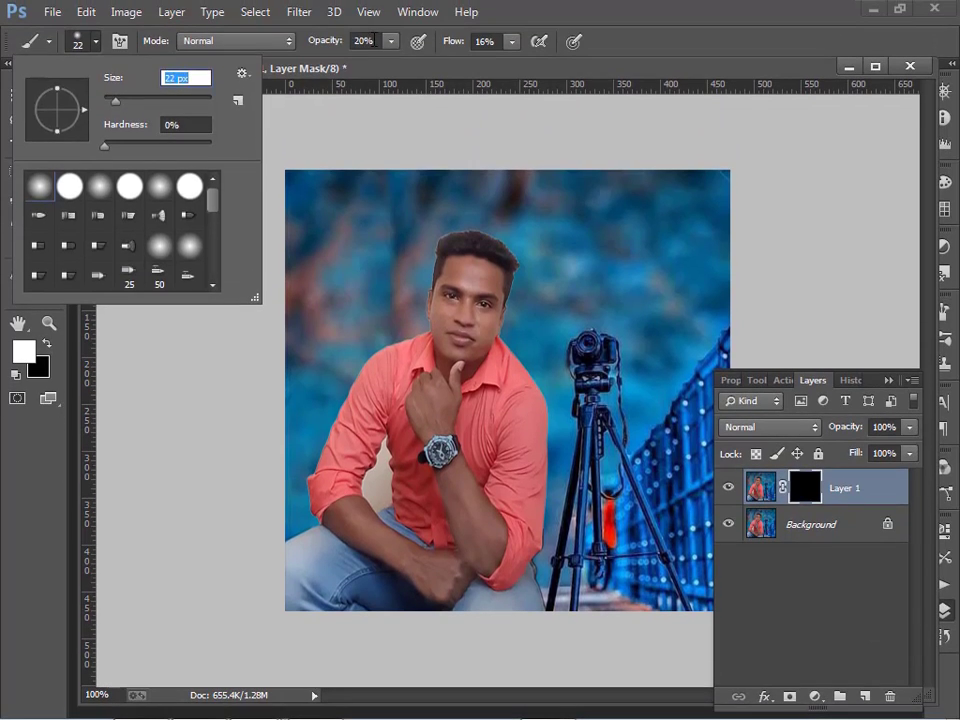
Step: Set the brush opacity and flow both to 100%
click(373, 41)
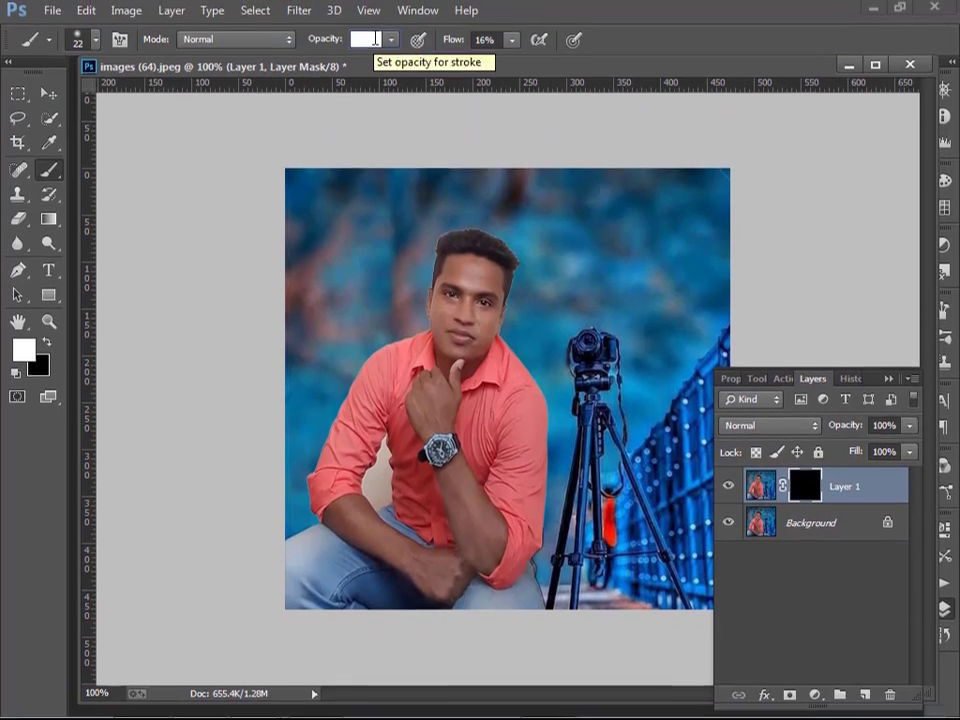
text(100)
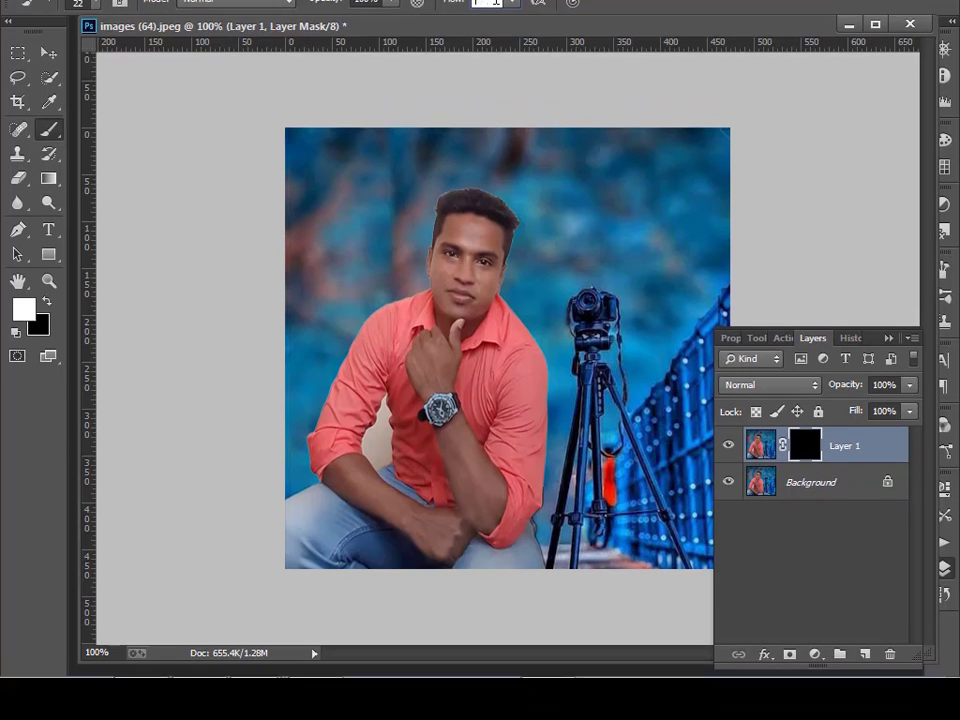
key(BackSpace)
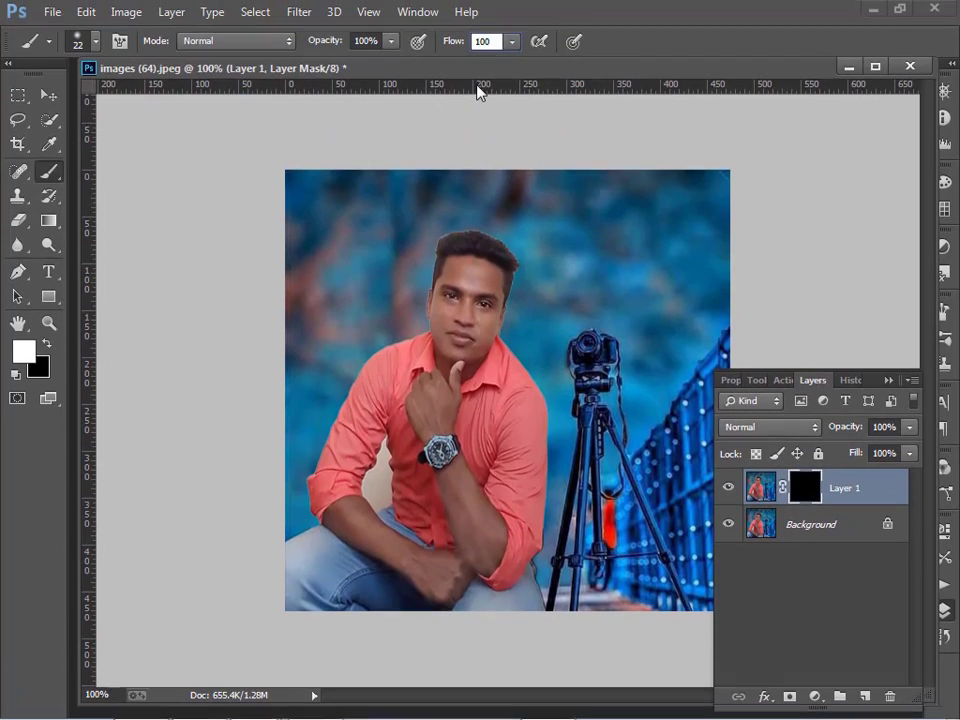
key(Return)
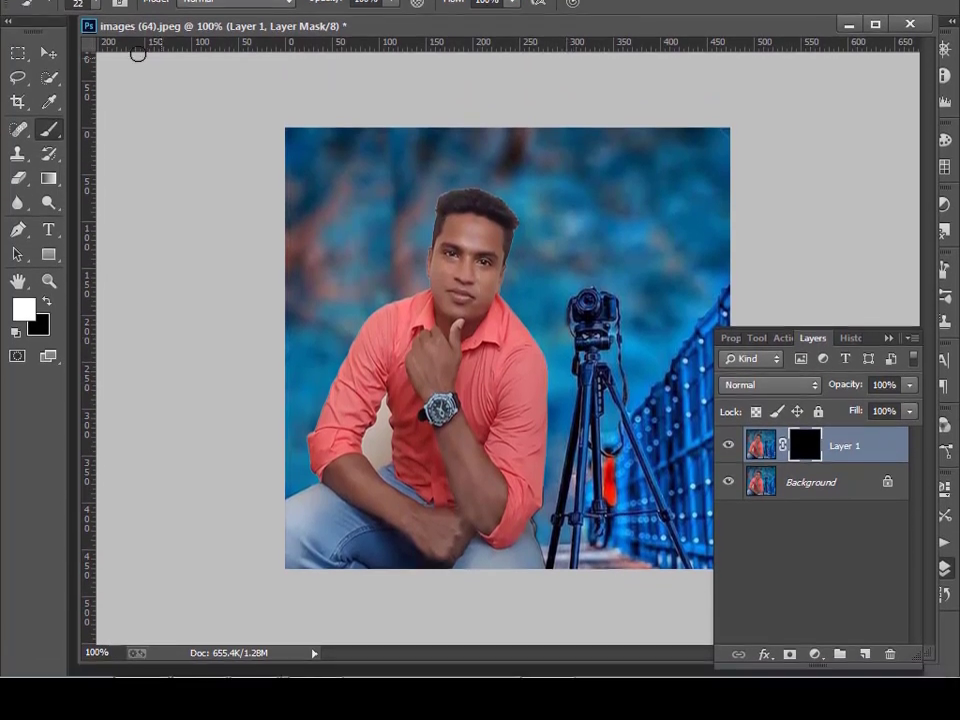
key(v)
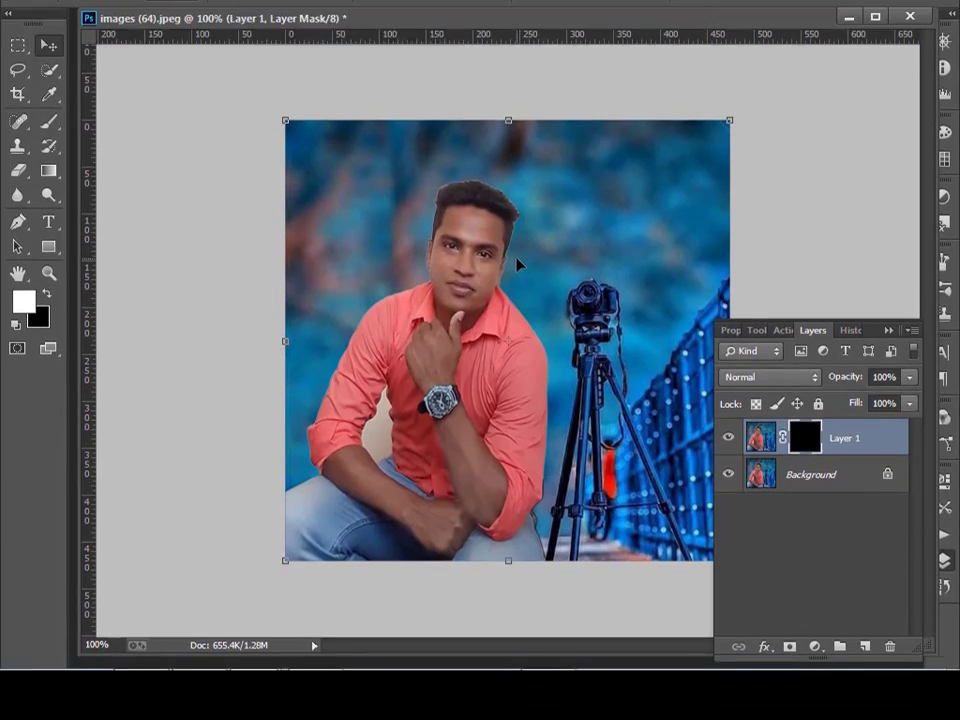
key(ctrl+minus)
key(ctrl+plus)
key(ctrl+plus)
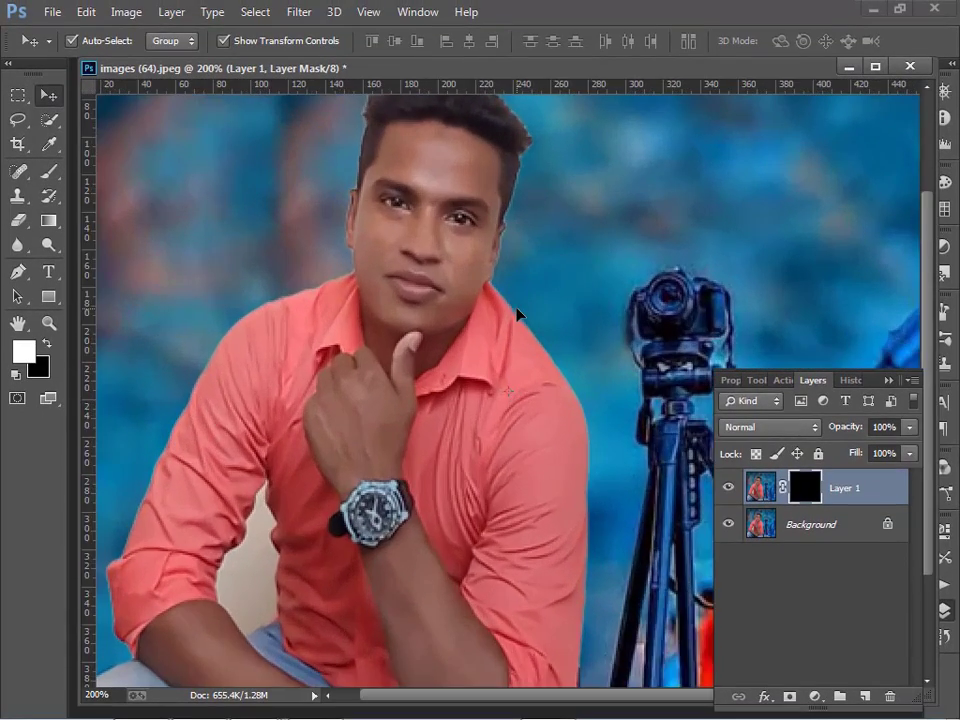
key(ctrl+minus)
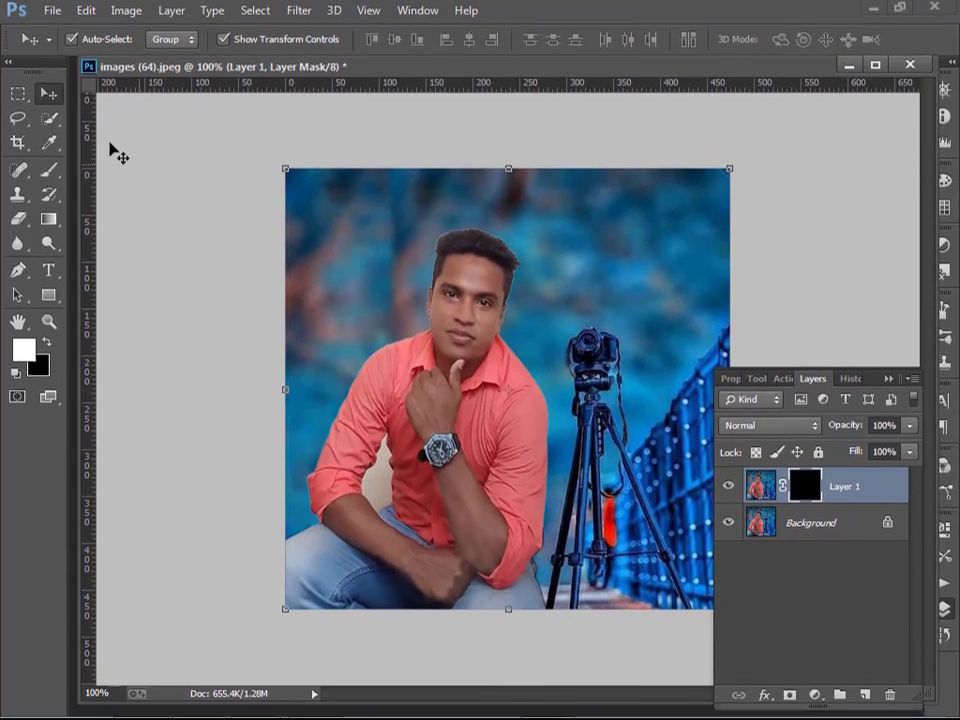
key(v)
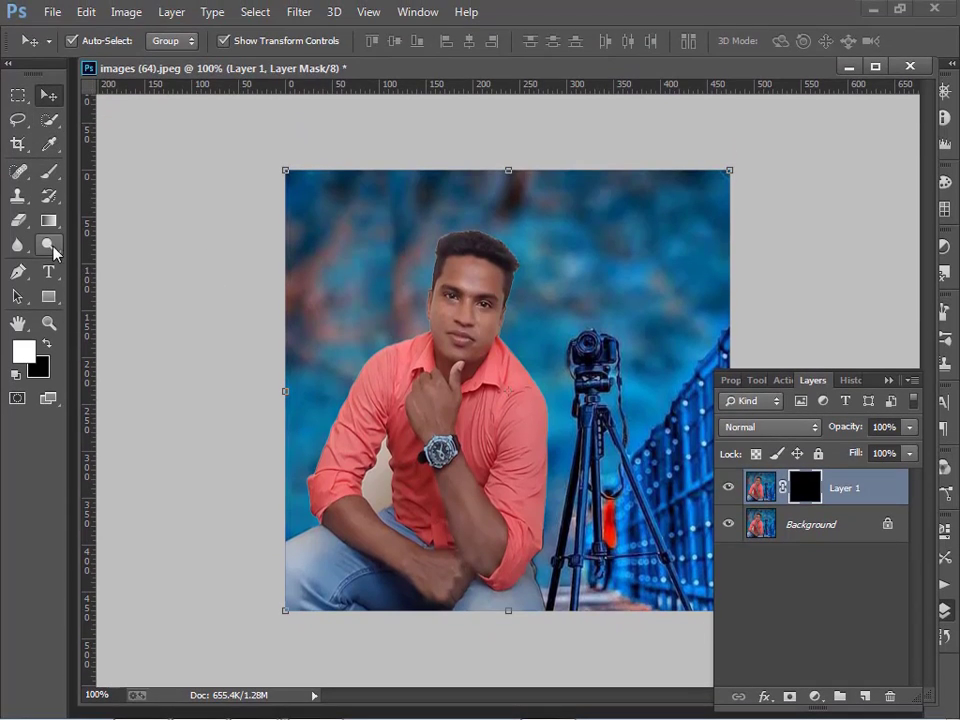
Step: Paint white on Layer 1's mask over the man's face with a small soft brush to reveal the smoothed skin
click(48, 171)
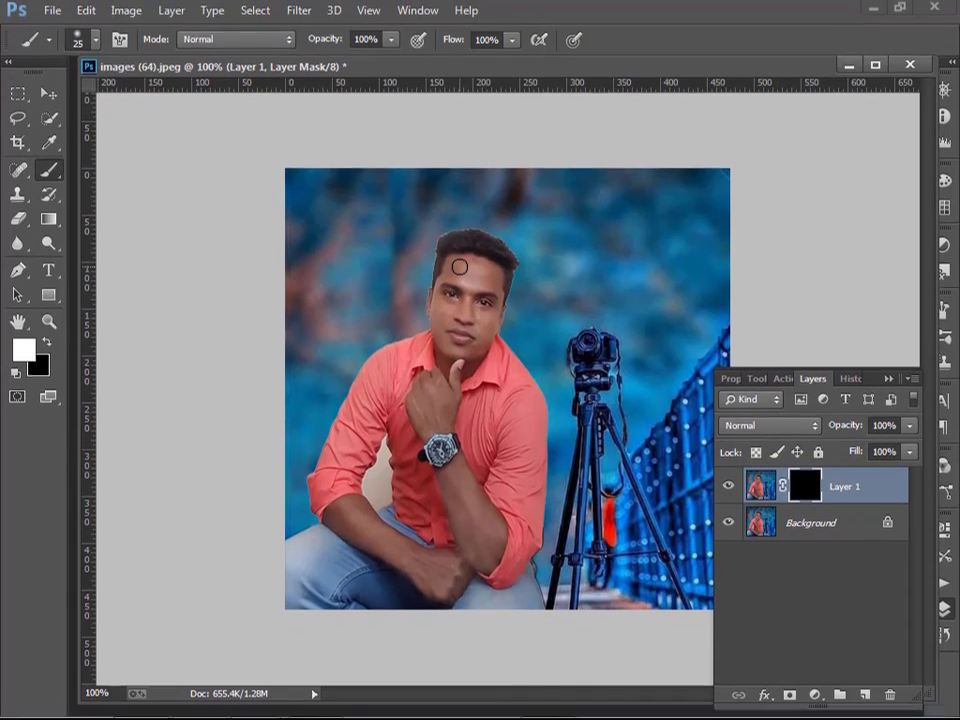
key(bracketright)
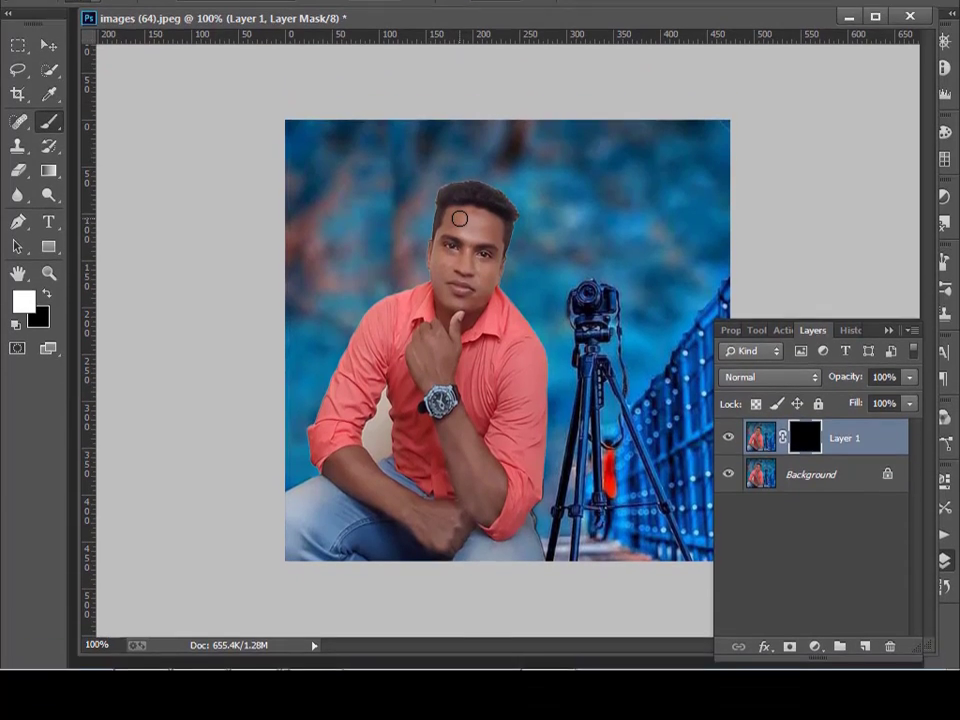
key(ctrl+plus)
key(ctrl+plus)
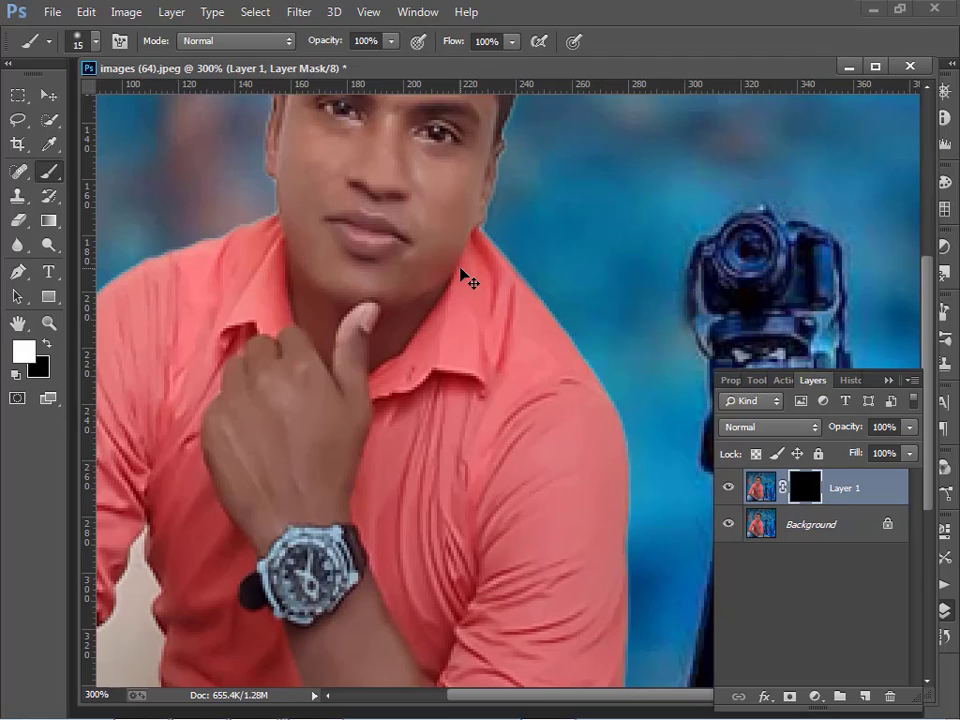
key(ctrl+minus)
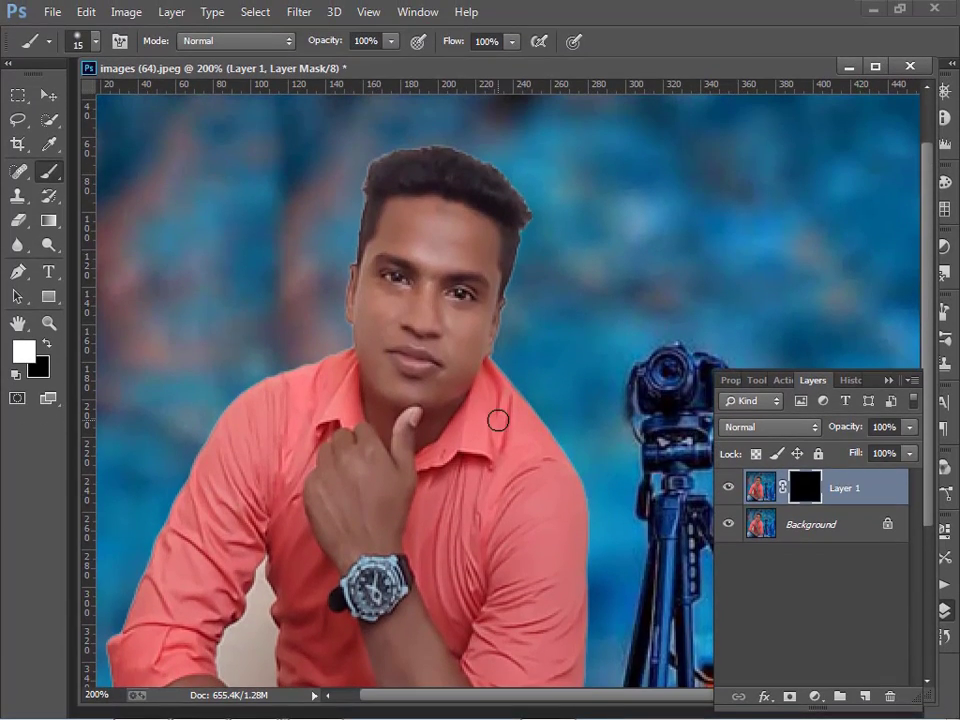
scroll(480, 403, up, 3)
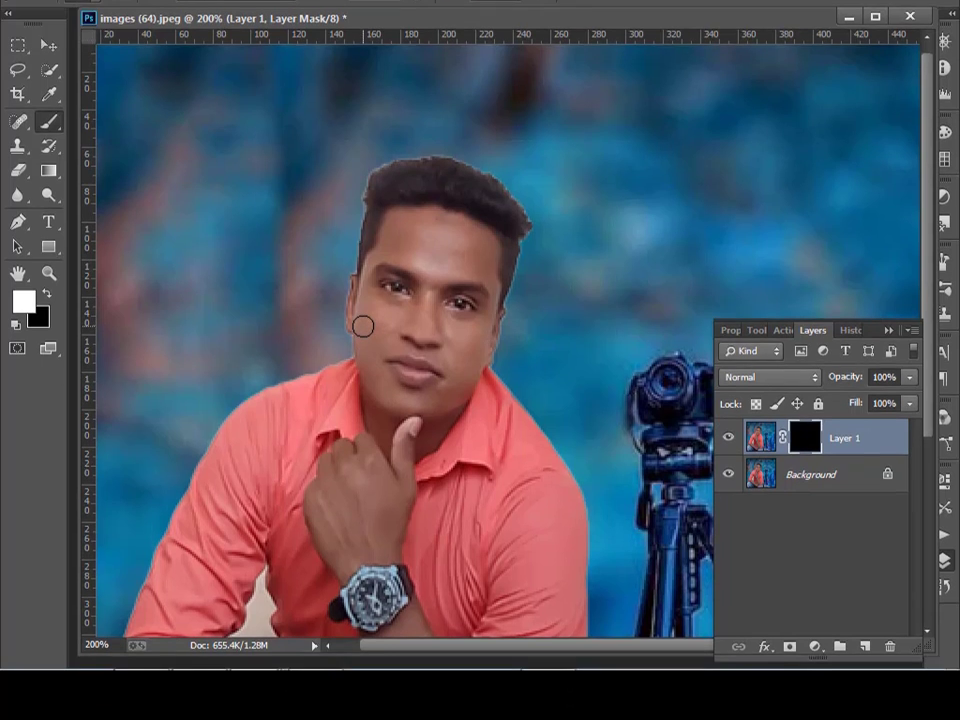
key(bracketleft)
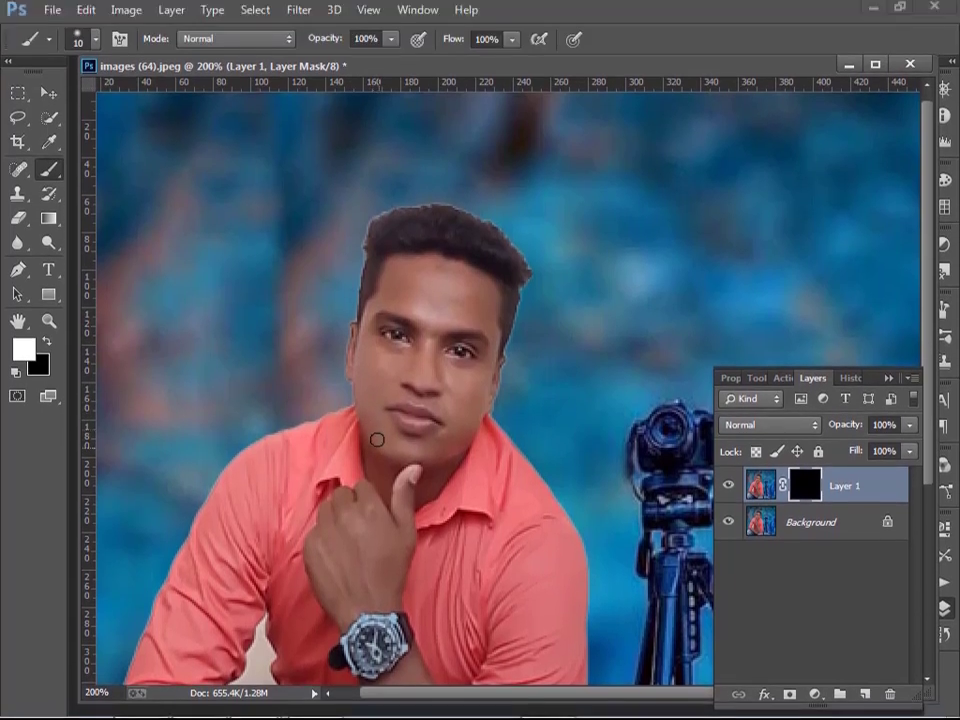
drag(376, 432, 388, 431)
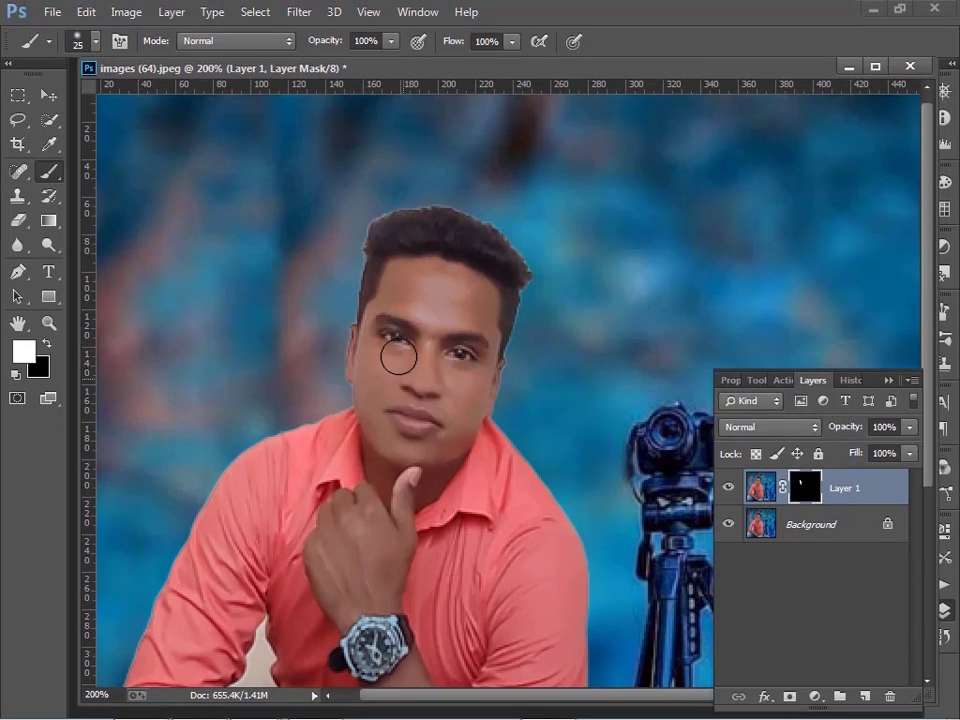
Step: Paint white on Layer 1's mask over the man's hands and forearms with a 25 px brush
scroll(355, 622, down, 5)
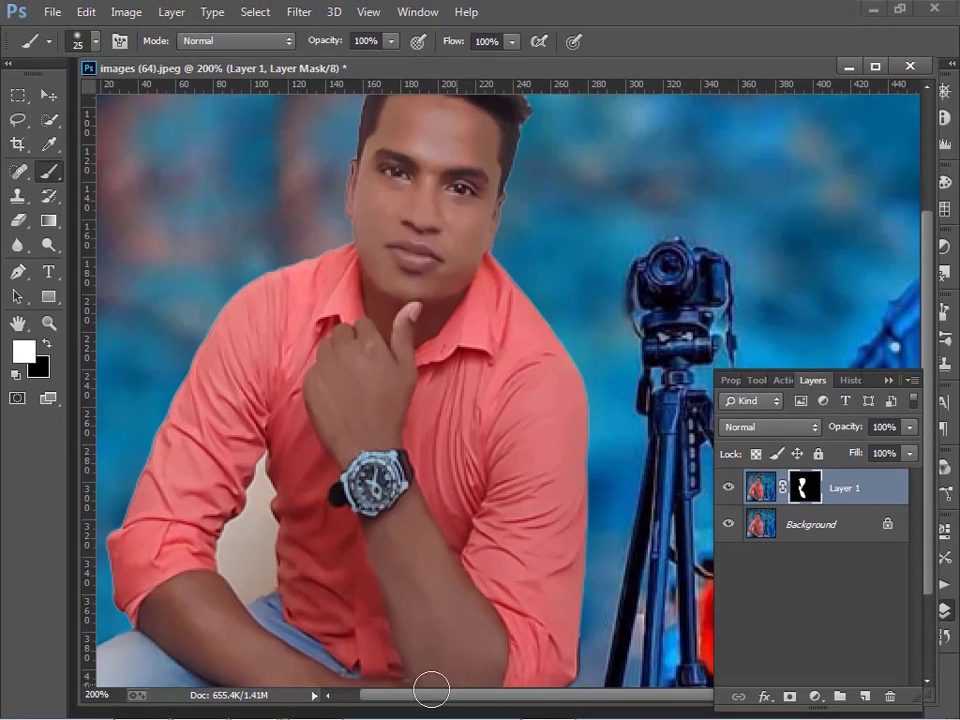
scroll(425, 665, down, 4)
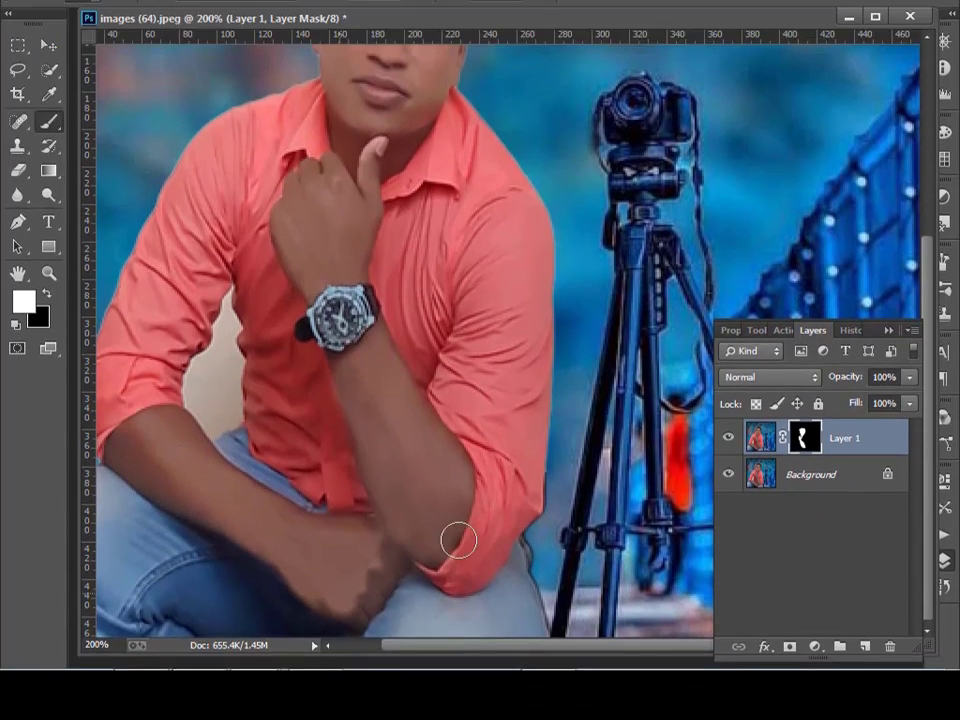
scroll(435, 540, up, 6)
scroll(435, 543, down, 2)
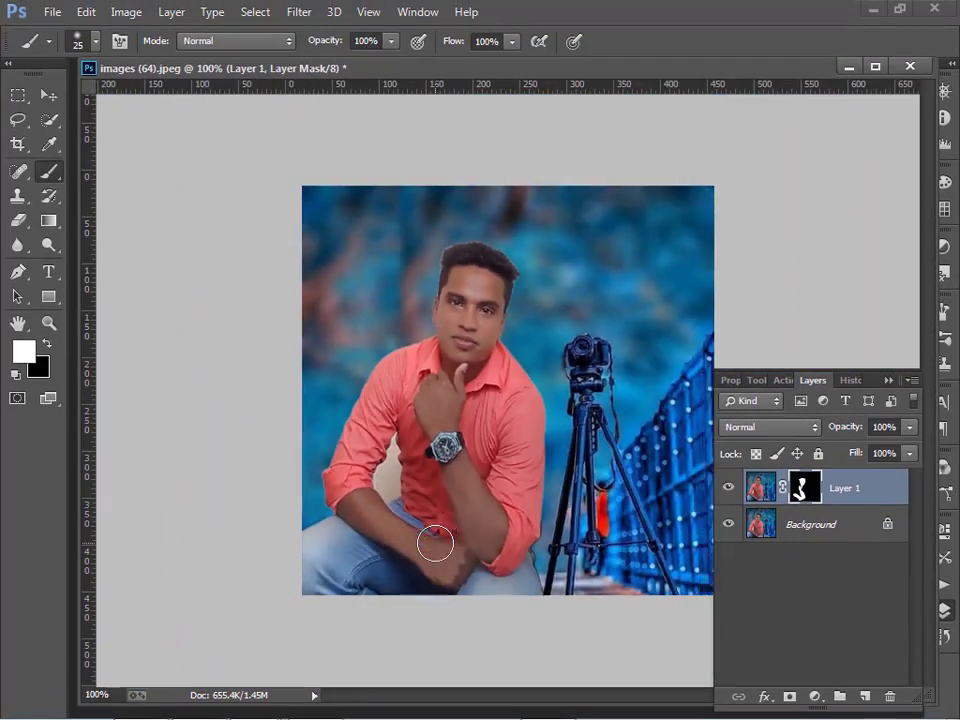
scroll(435, 543, up, 3)
scroll(435, 501, down, 3)
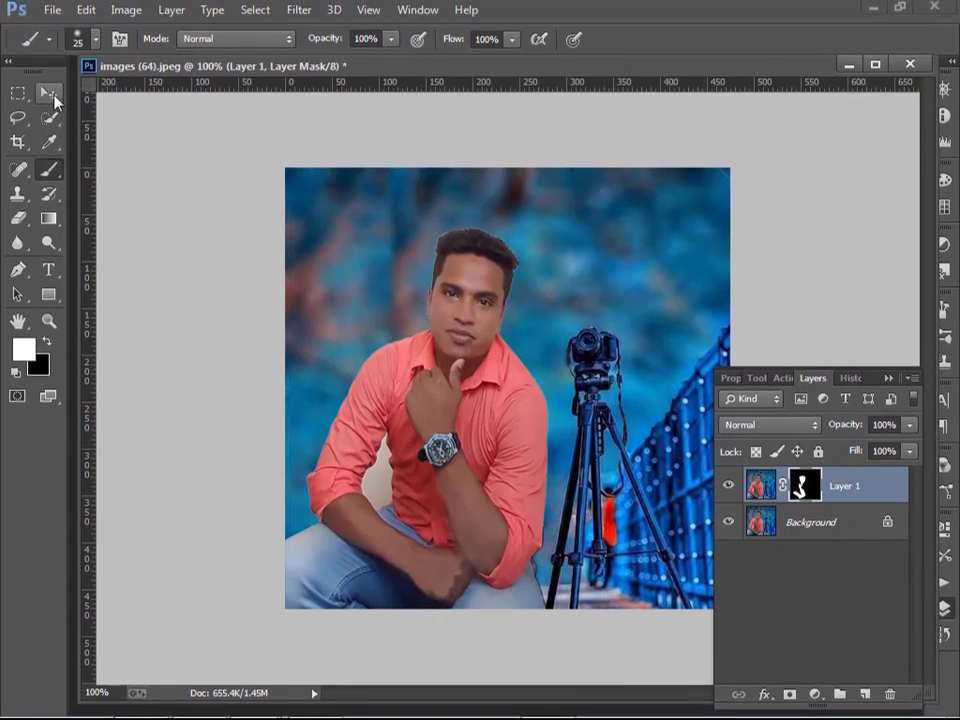
Step: Compare the composite with and without Layer 1, and view the masked Layer 1 alone with the Background hidden
click(48, 94)
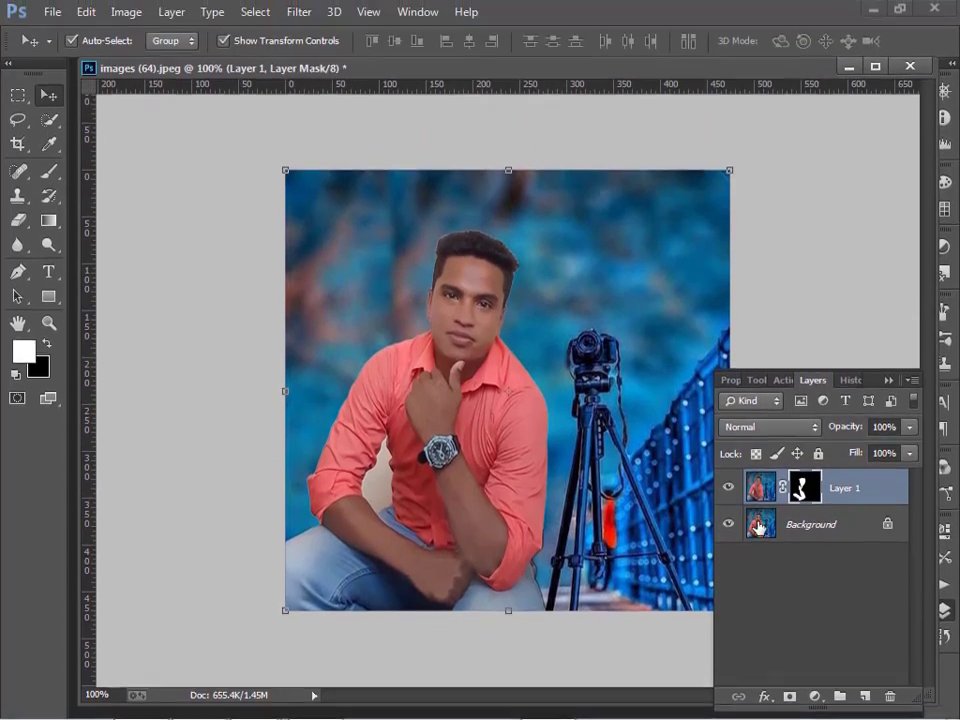
click(758, 527)
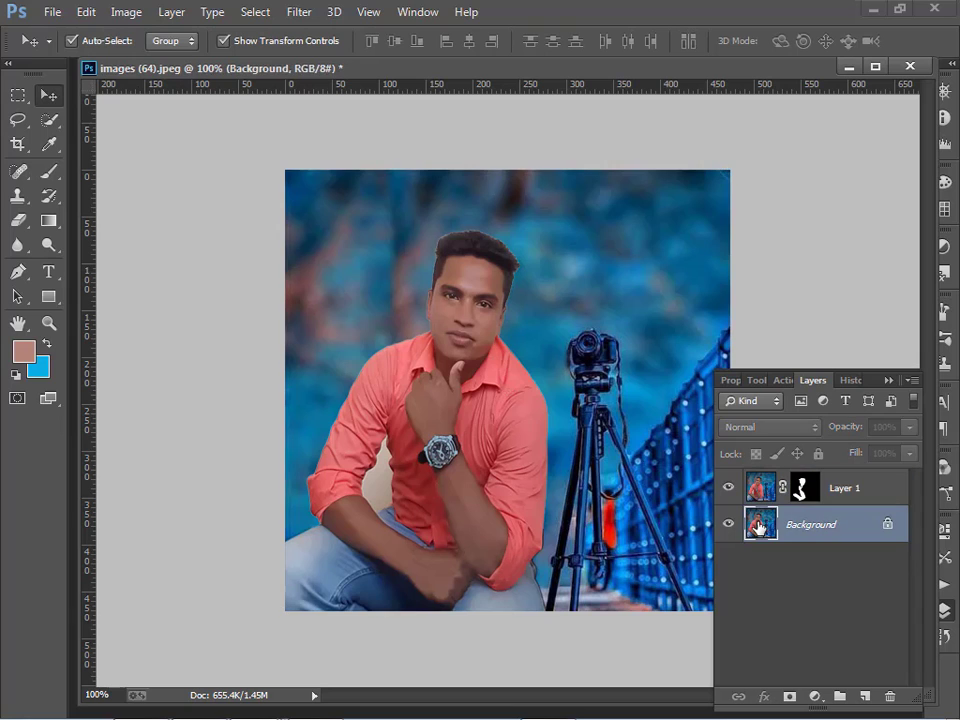
click(757, 490)
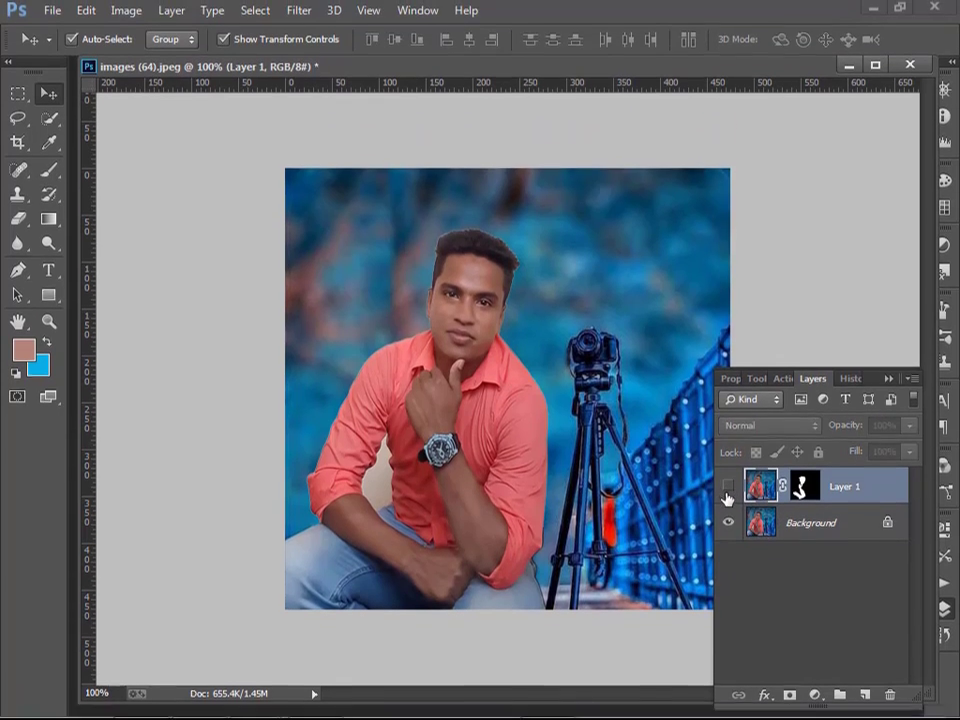
click(727, 492)
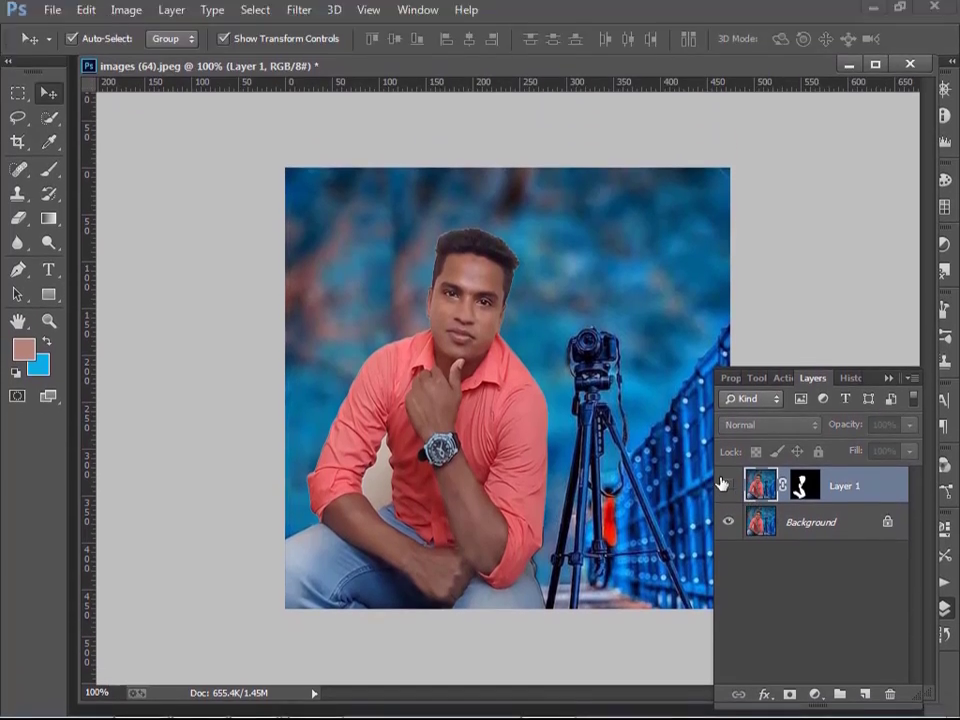
click(728, 488)
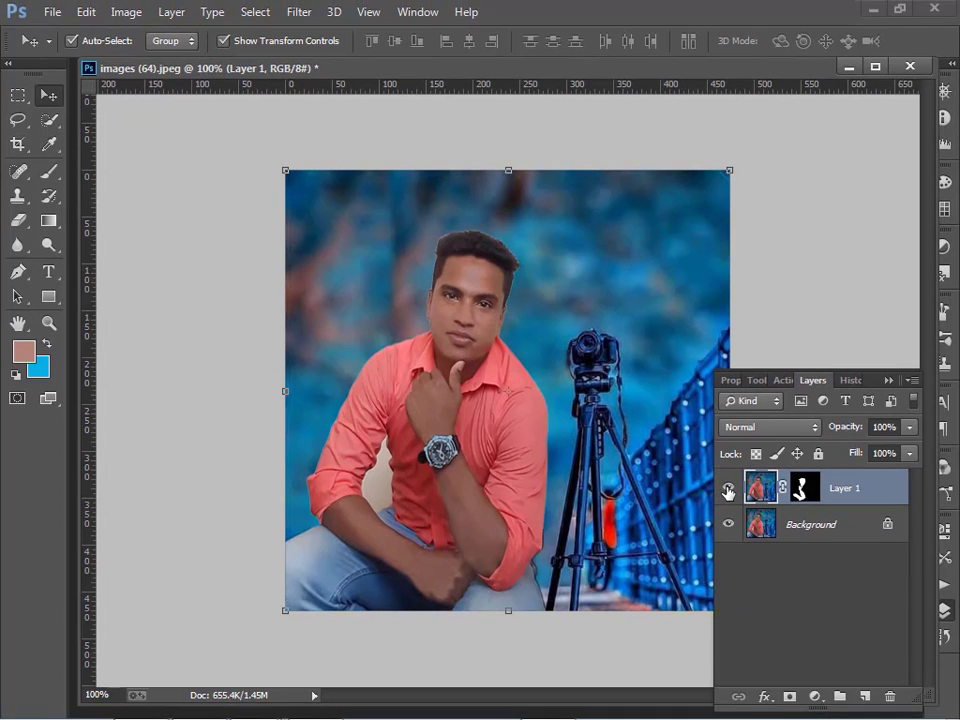
click(728, 490)
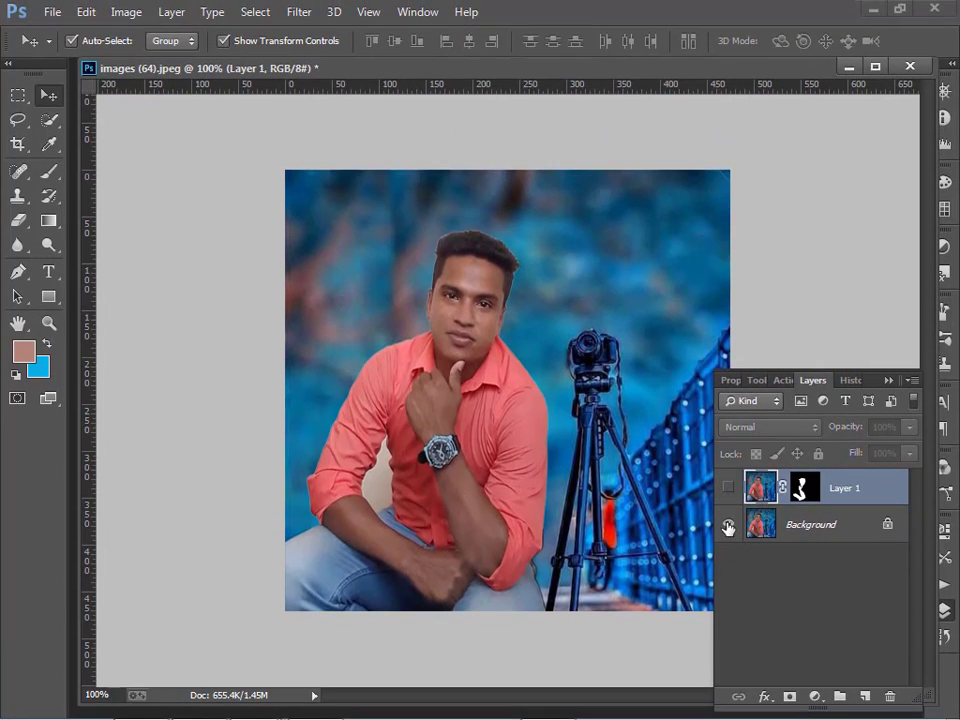
click(728, 526)
click(728, 488)
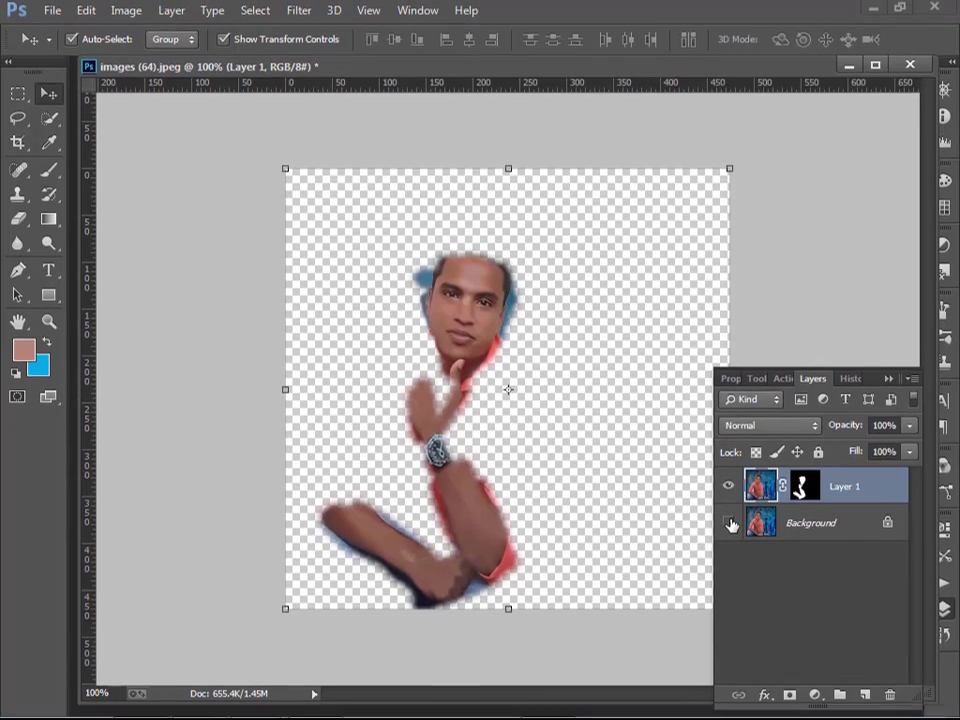
Step: Show the Background again, compare the composite with and without Layer 1, and leave Layer 1 hidden
click(728, 524)
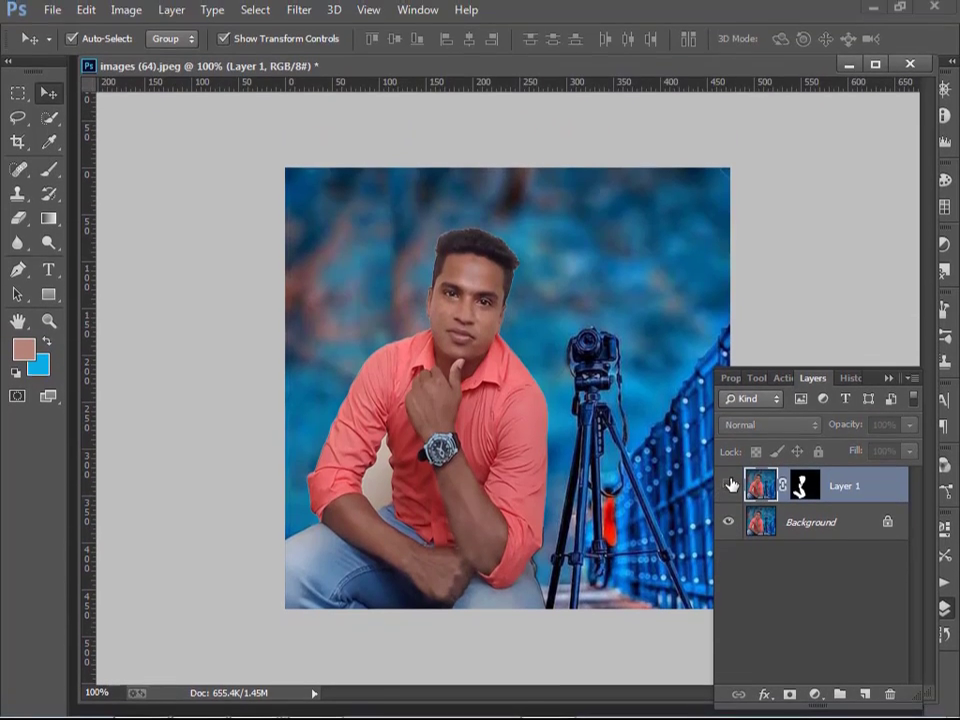
click(729, 488)
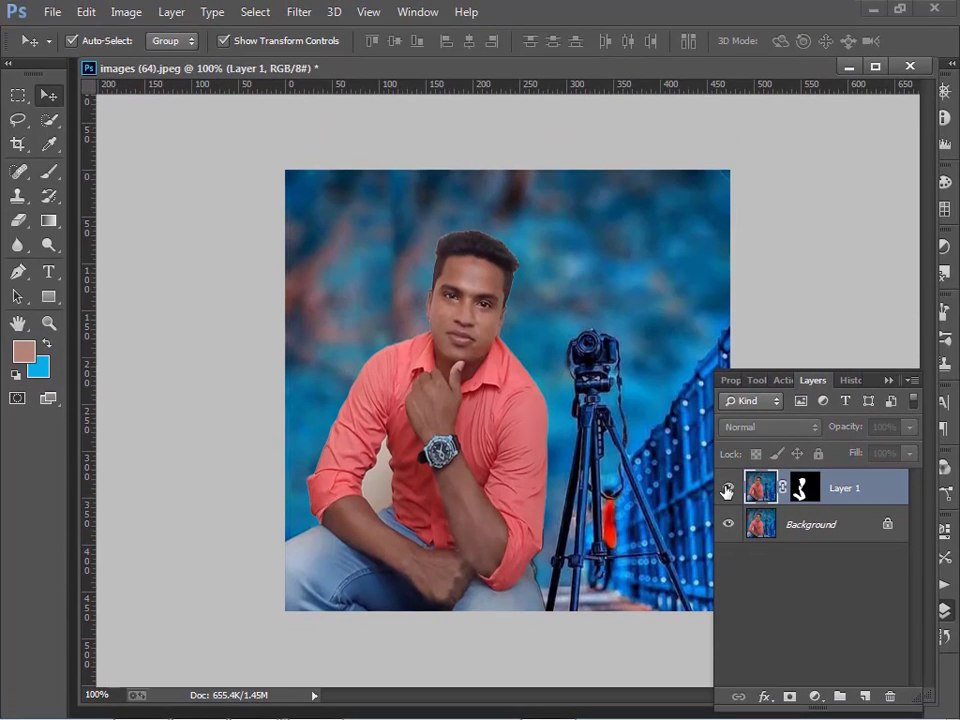
click(728, 488)
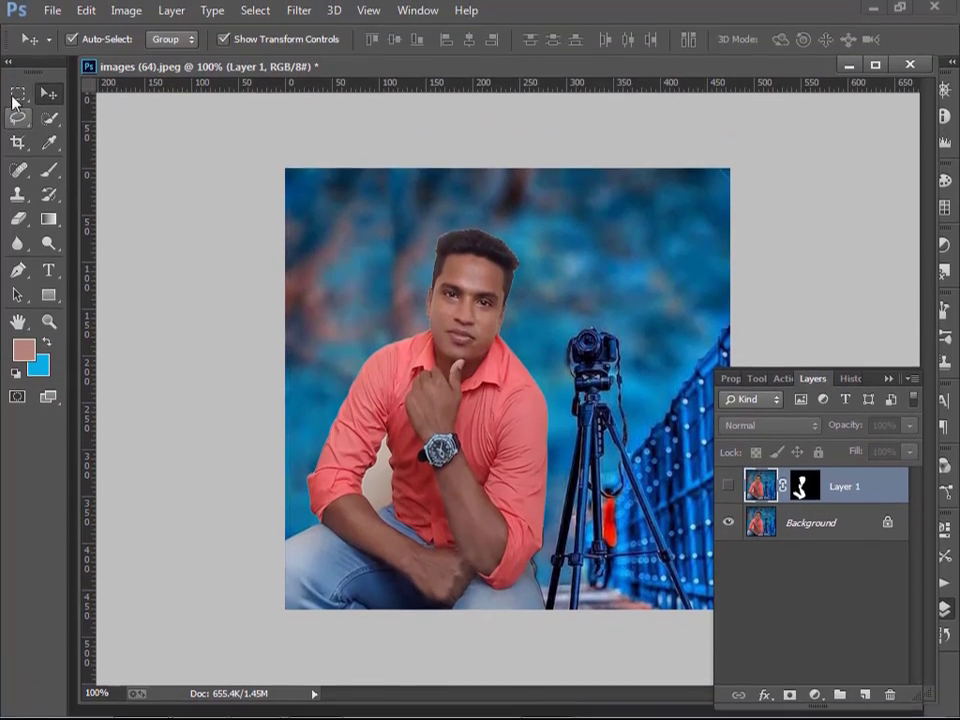
click(18, 95)
click(48, 95)
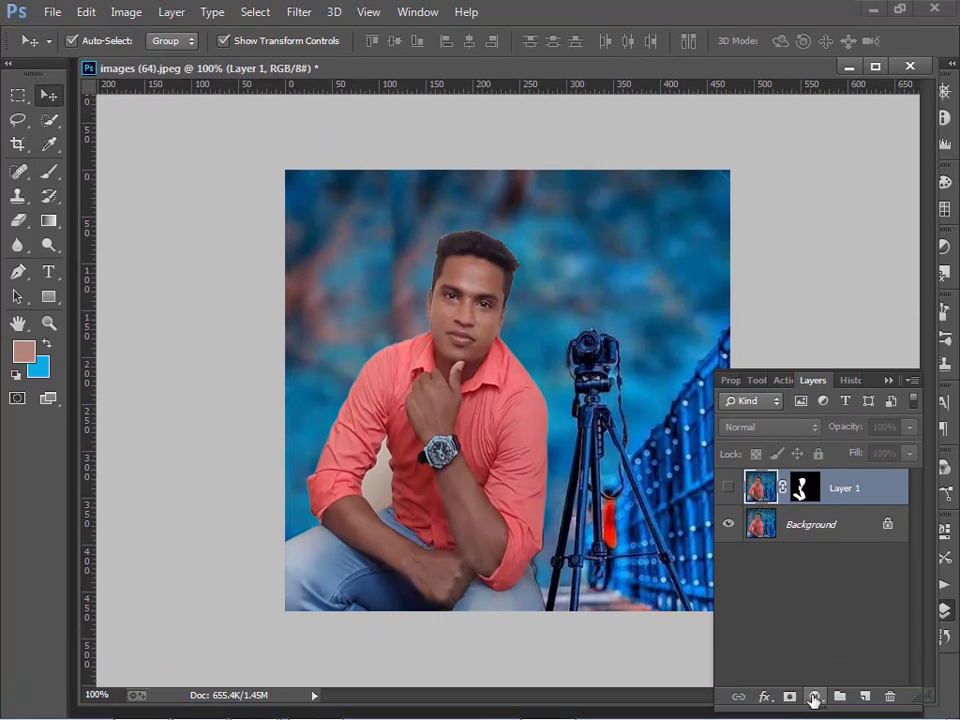
Step: Add a Levels adjustment layer with the RGB black input level at 13 and the white input level at 215
click(814, 698)
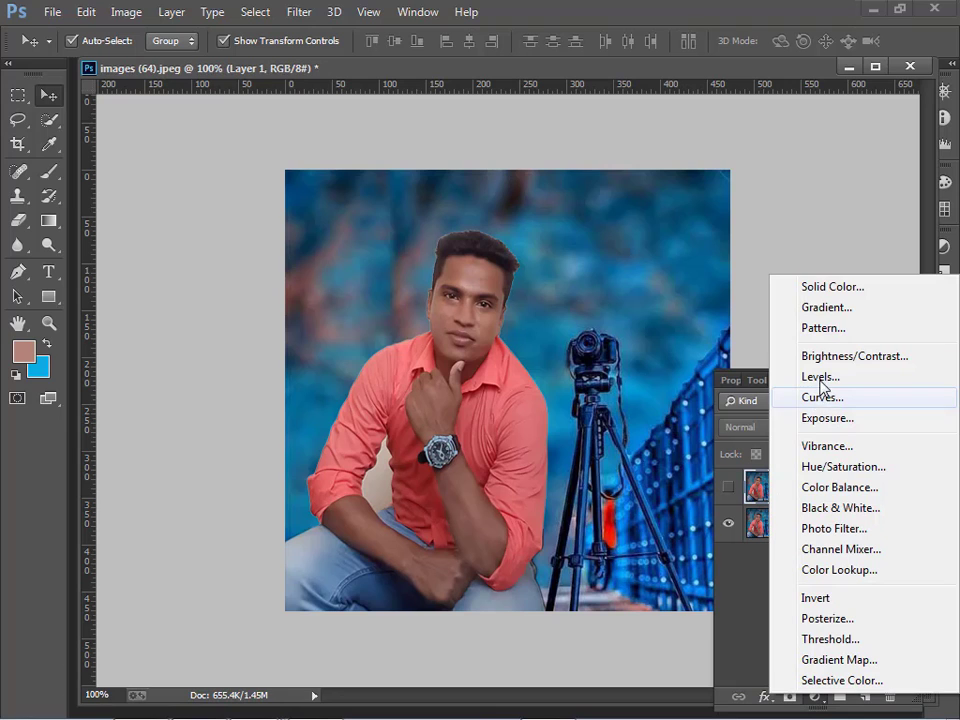
click(820, 378)
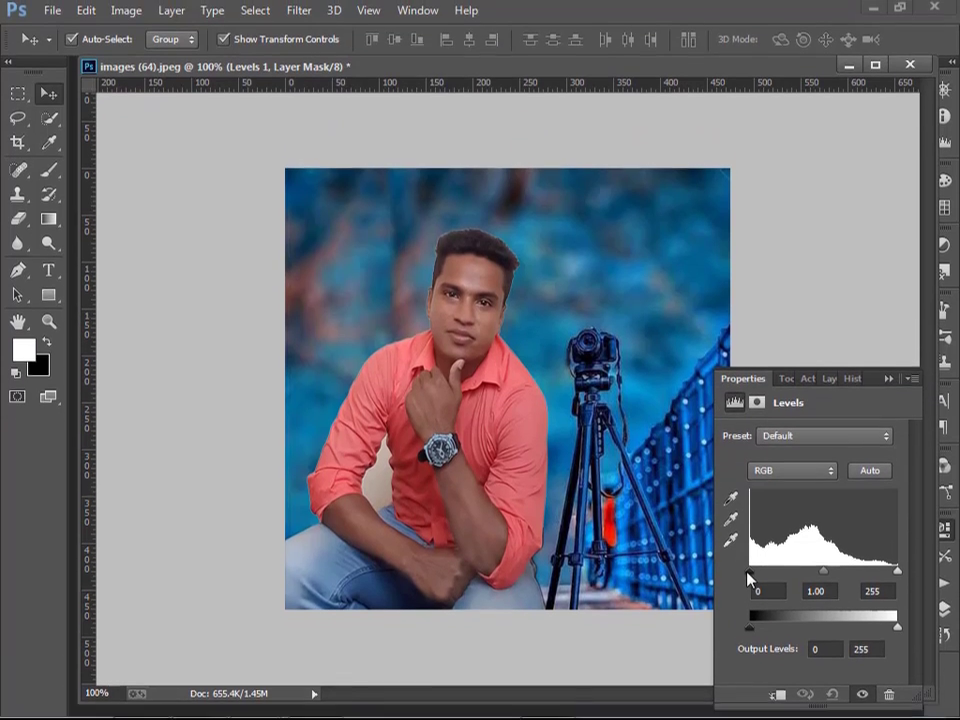
drag(750, 578, 761, 578)
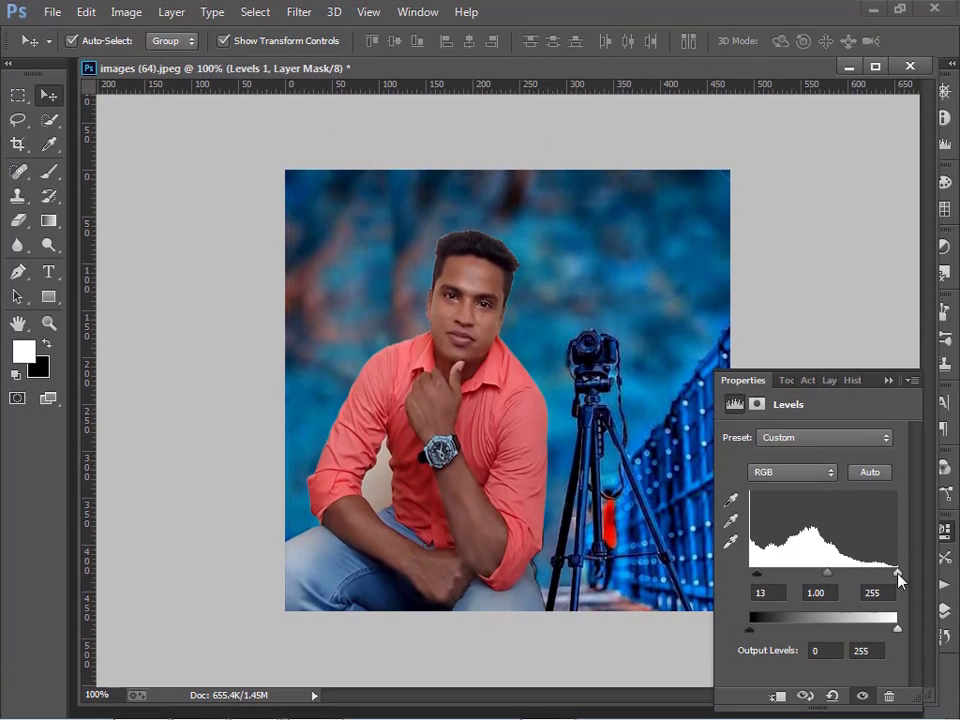
drag(898, 578, 876, 578)
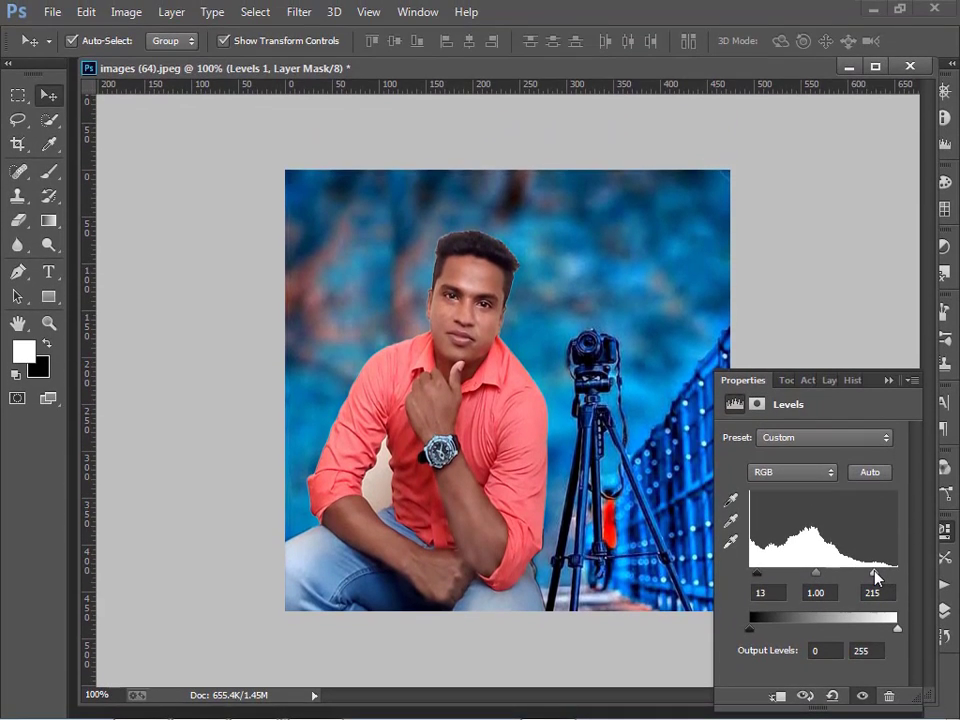
drag(878, 577, 875, 578)
click(887, 380)
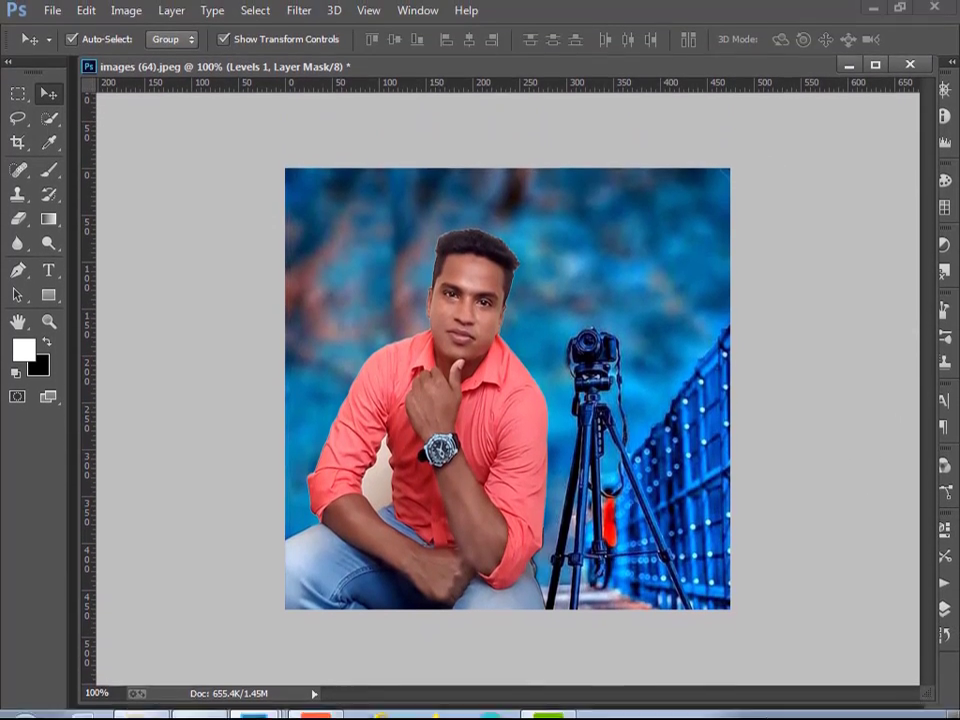
Step: Add a Selective Color adjustment layer above Levels 1 and try 26% Black for the Reds
mouse_move(776, 710)
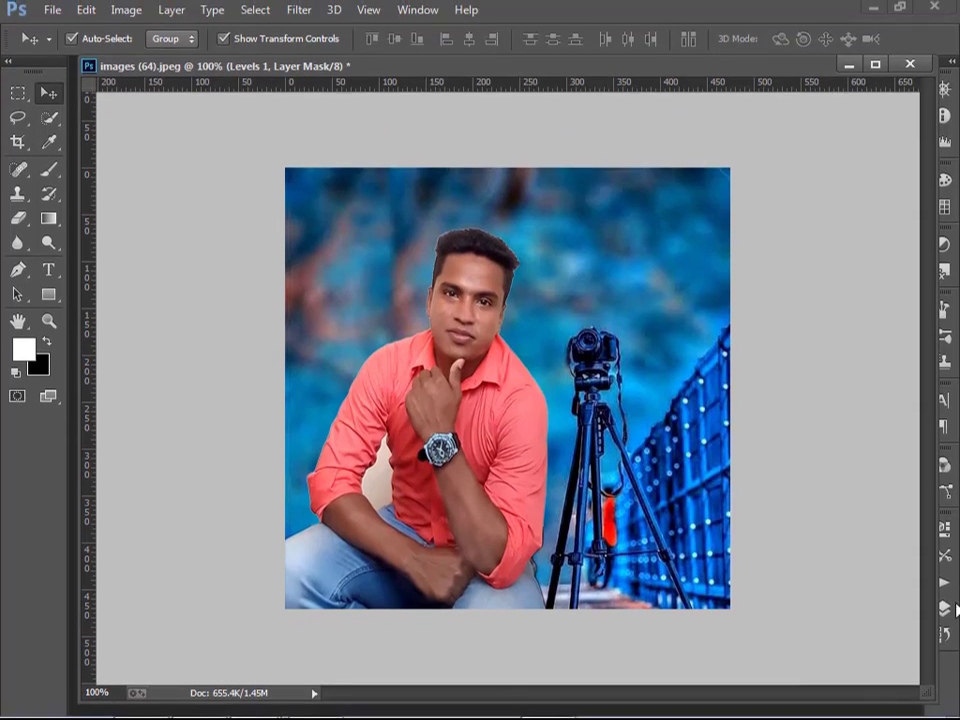
click(944, 609)
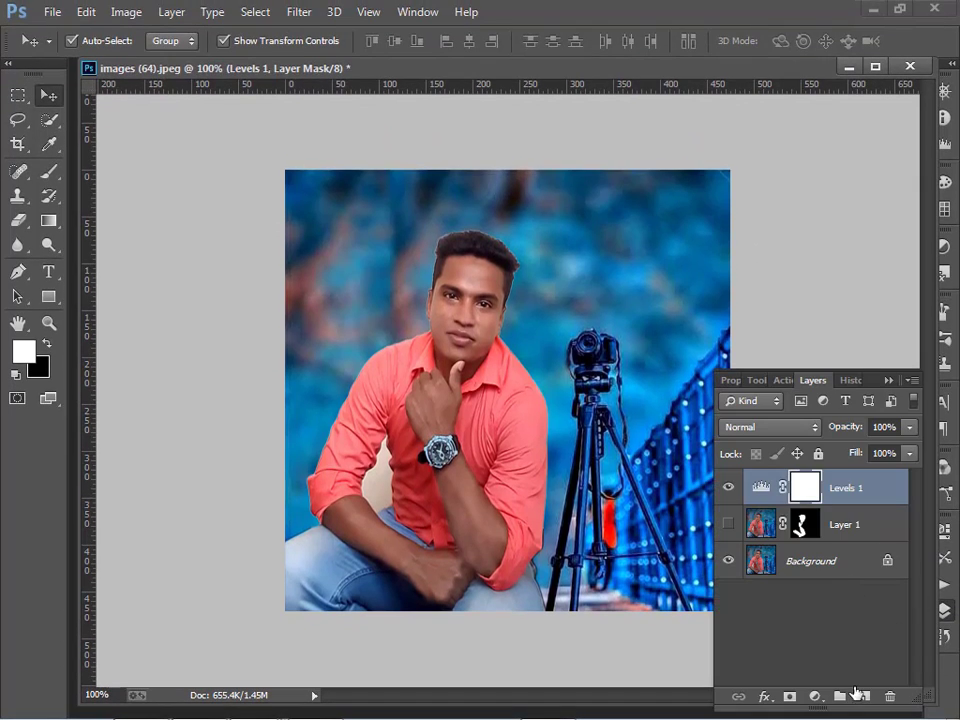
click(826, 700)
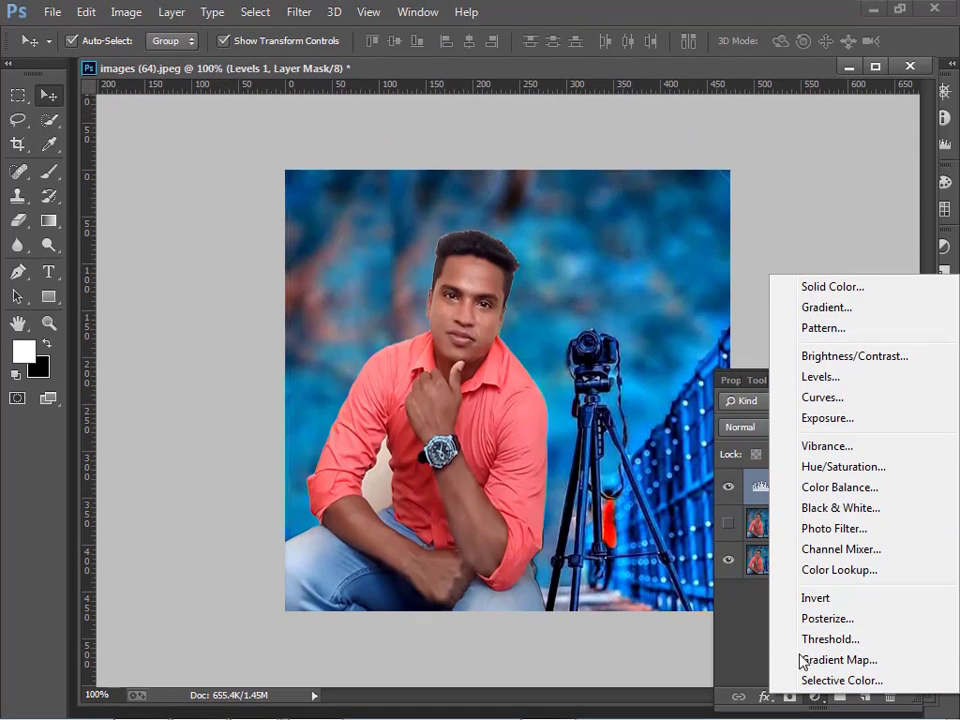
click(840, 681)
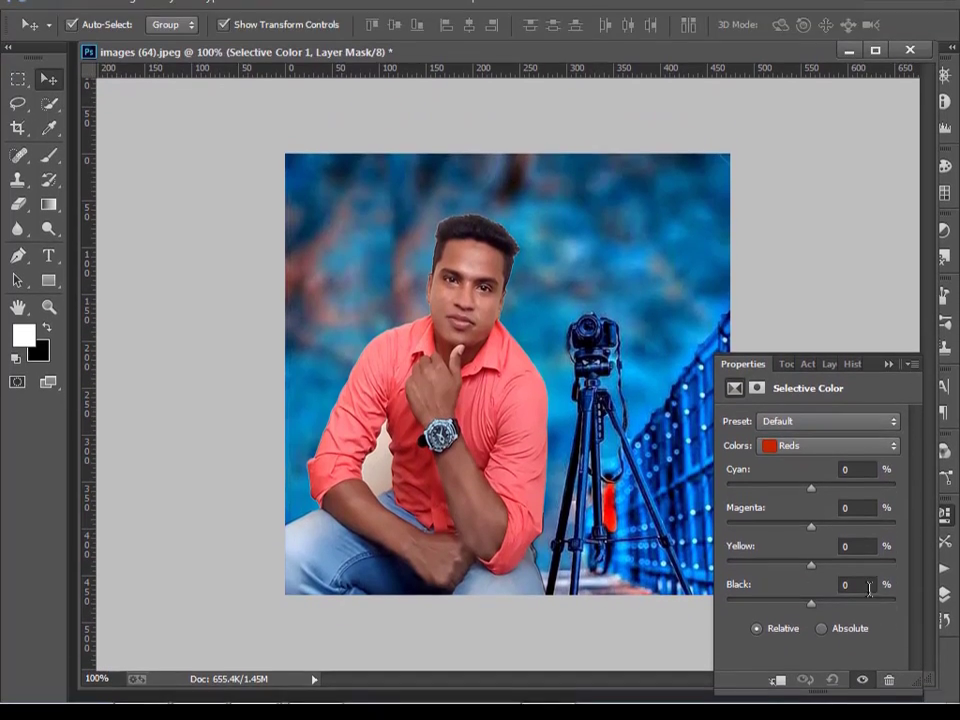
click(852, 601)
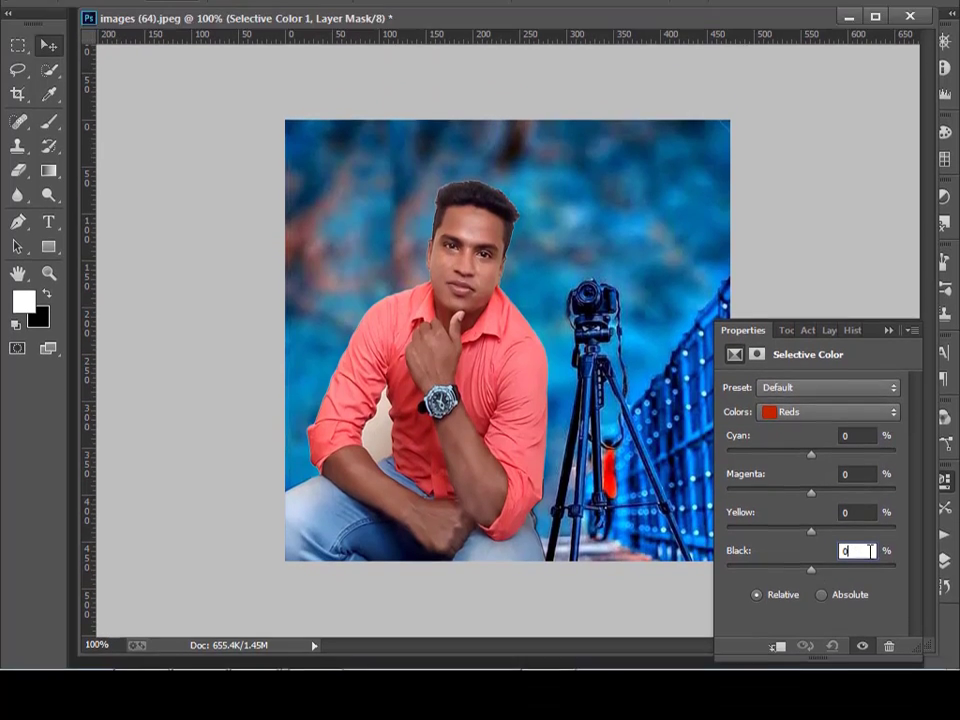
double_click(855, 602)
text(02)
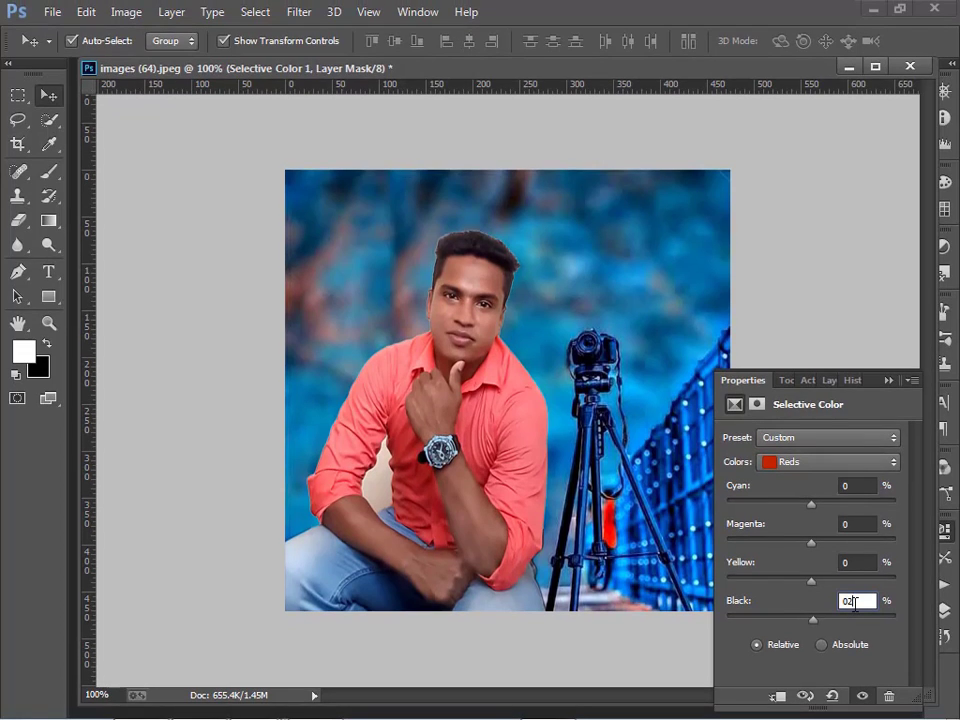
text(6)
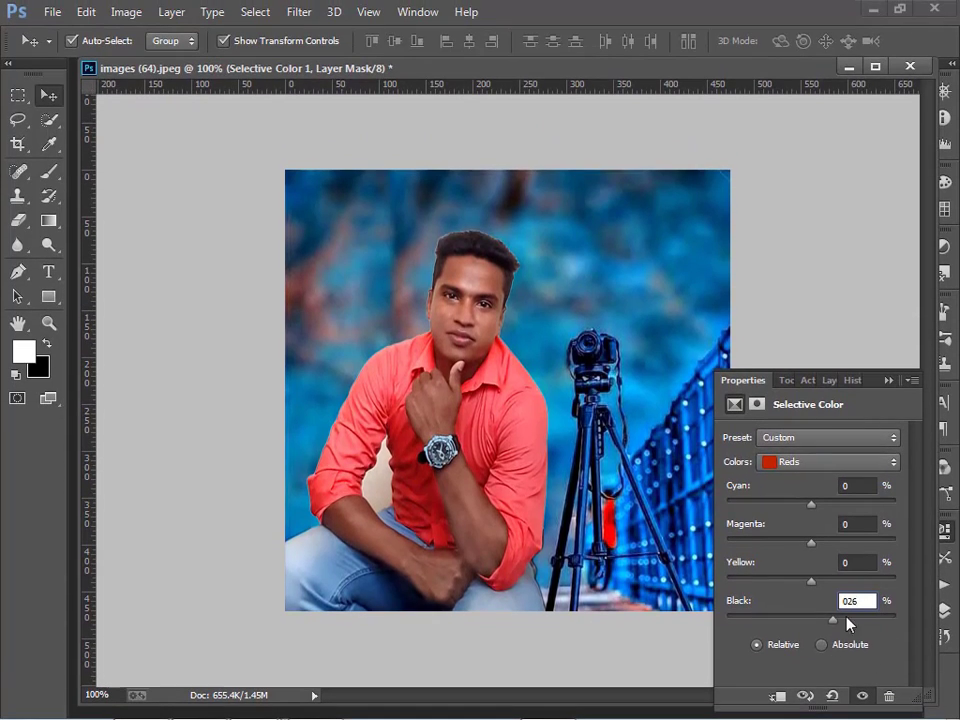
Step: Try 15% Black for the Reds in the Selective Color adjustment, and settle on 10%
key(BackSpace)
key(BackSpace)
key(BackSpace)
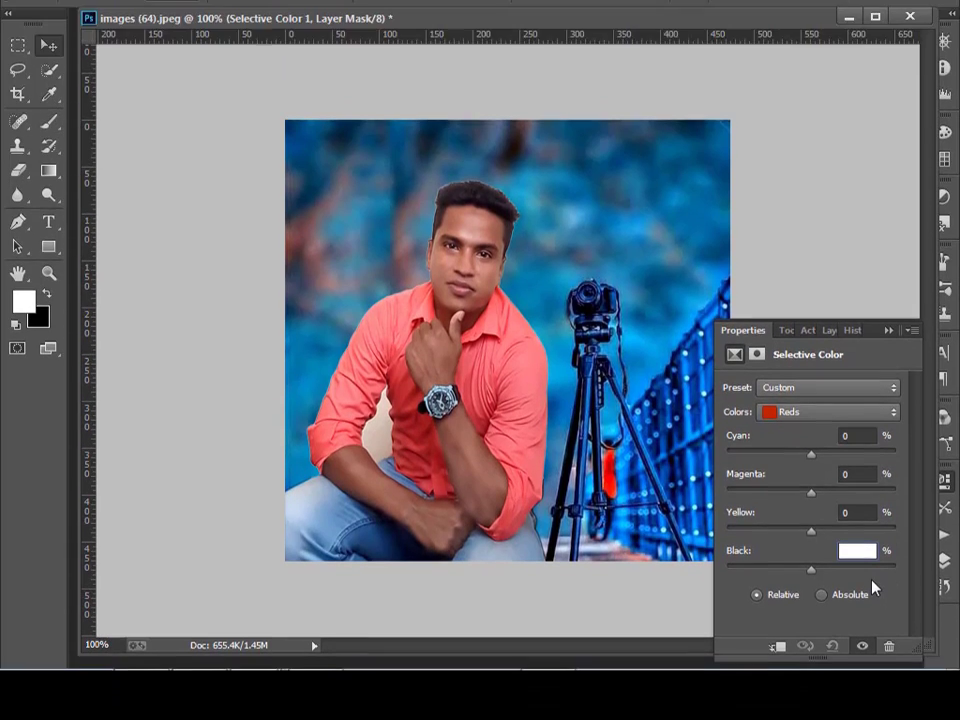
text(15)
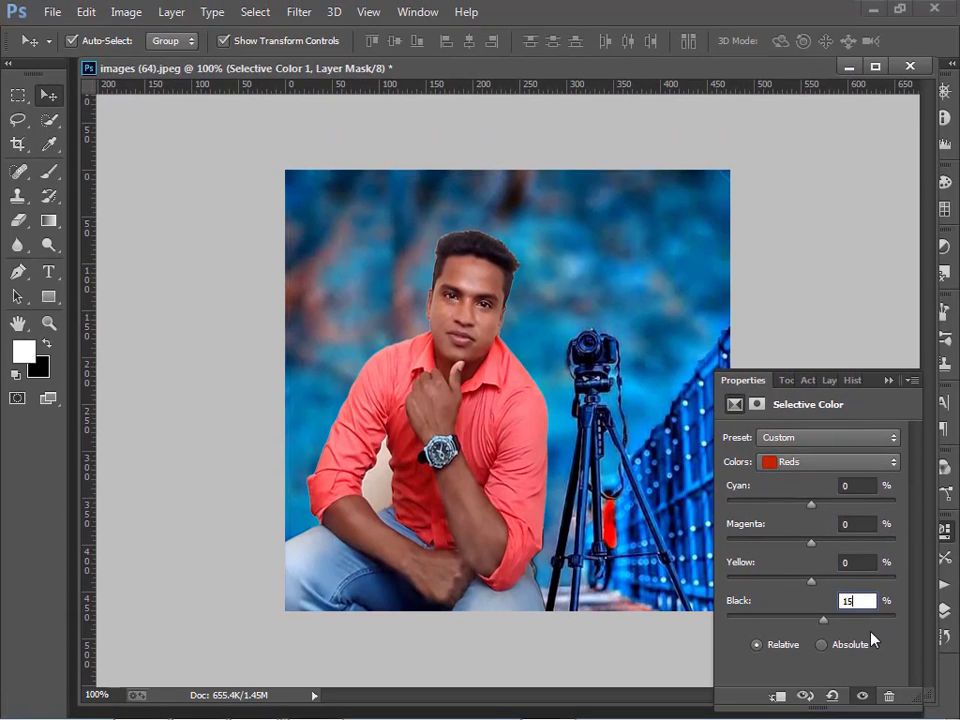
key(BackSpace)
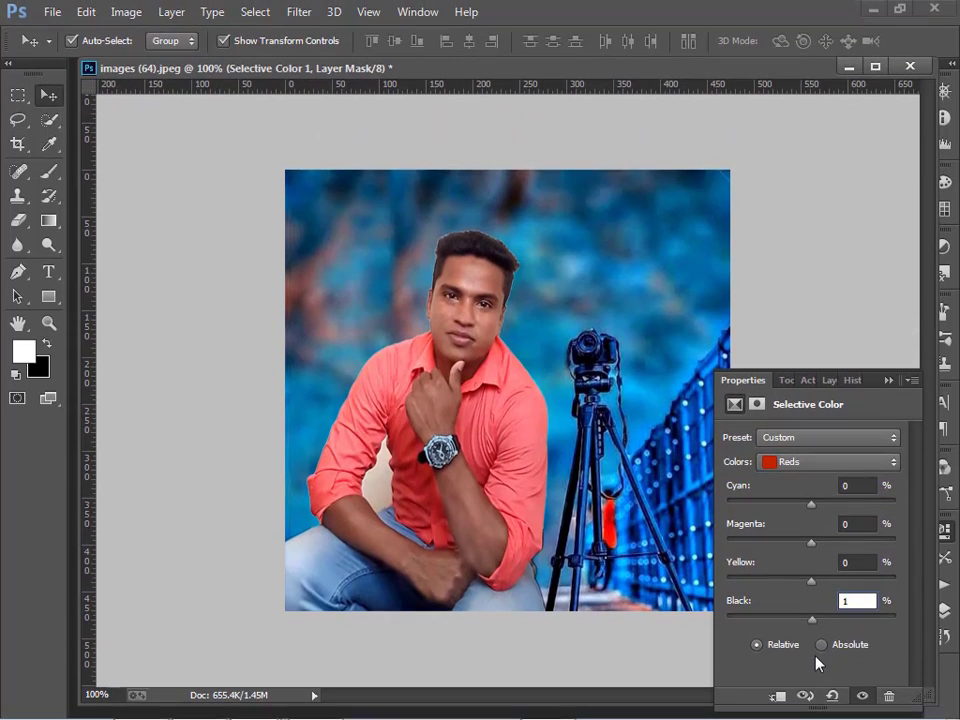
text(0)
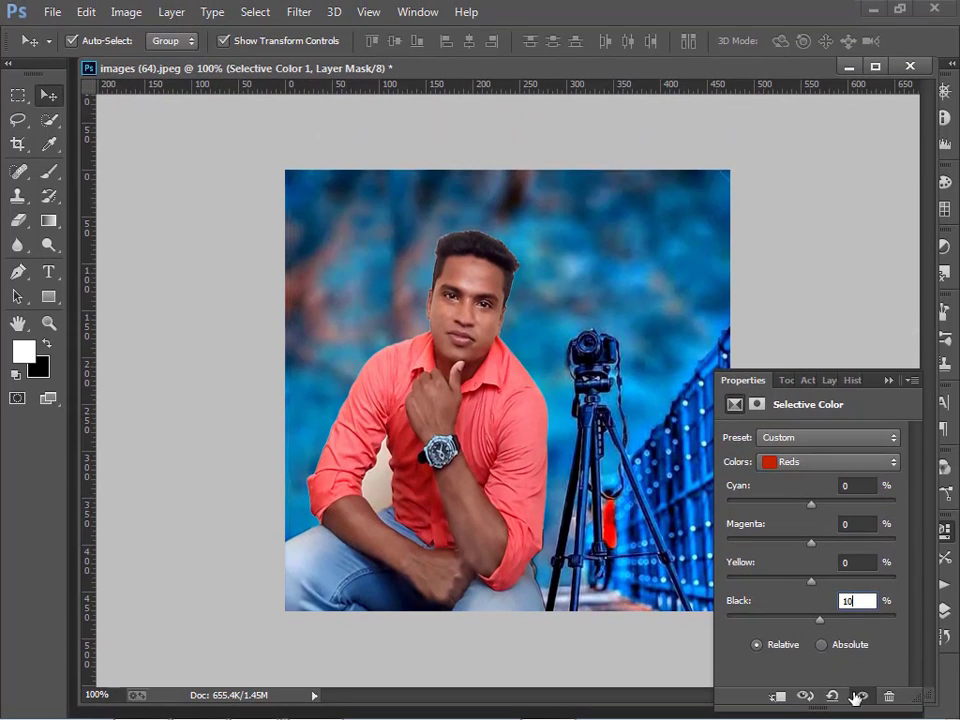
click(888, 381)
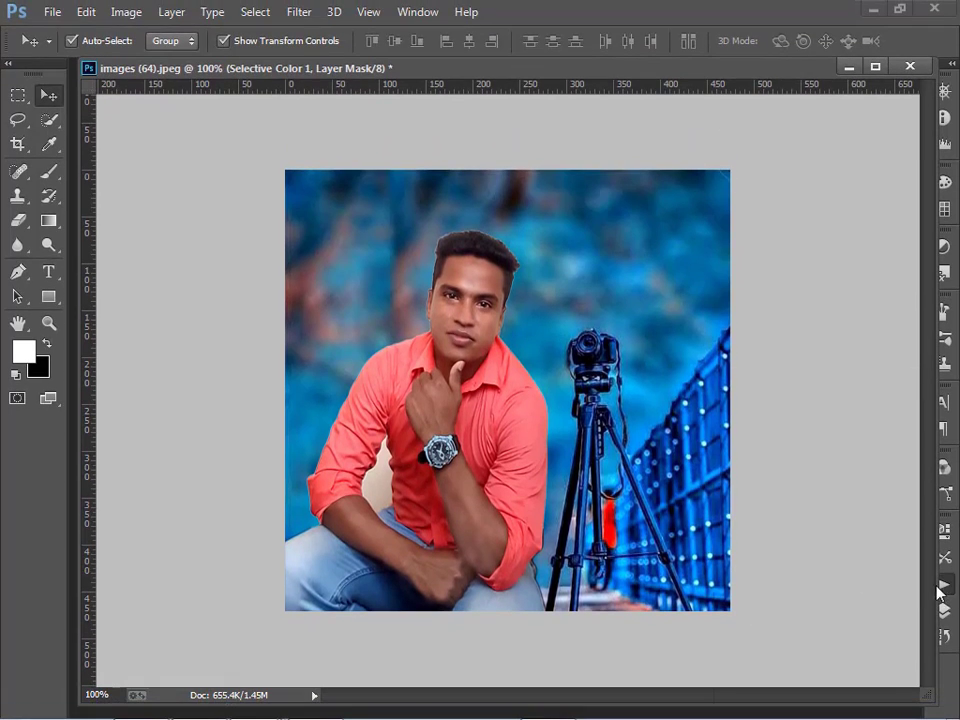
Step: Add a Brightness/Contrast adjustment layer above the Selective Color layer and set its contrast to 33
click(941, 587)
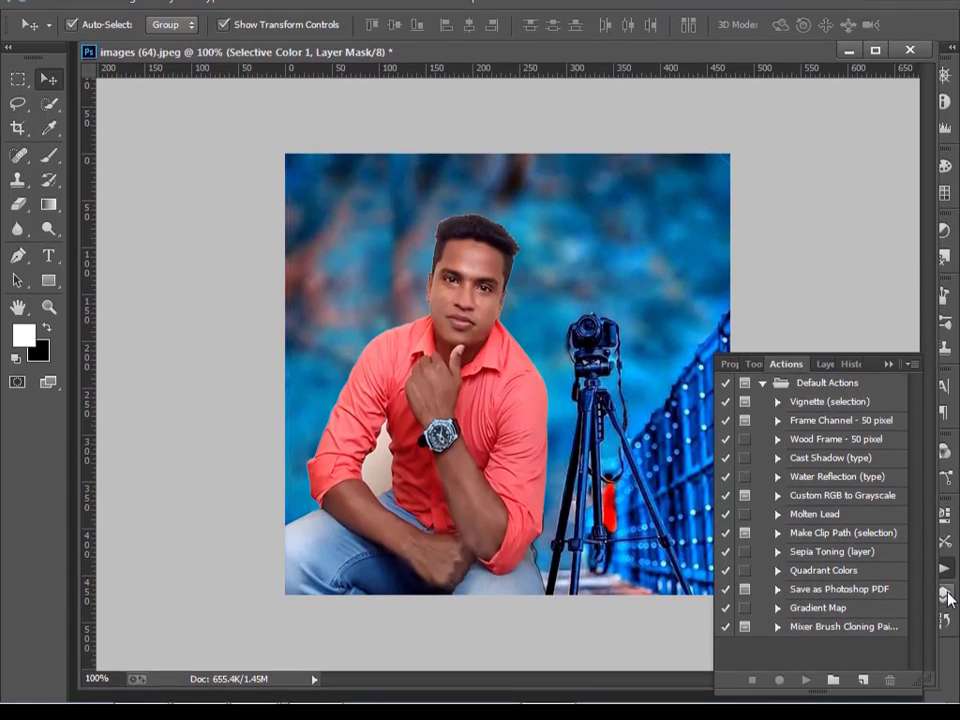
click(943, 608)
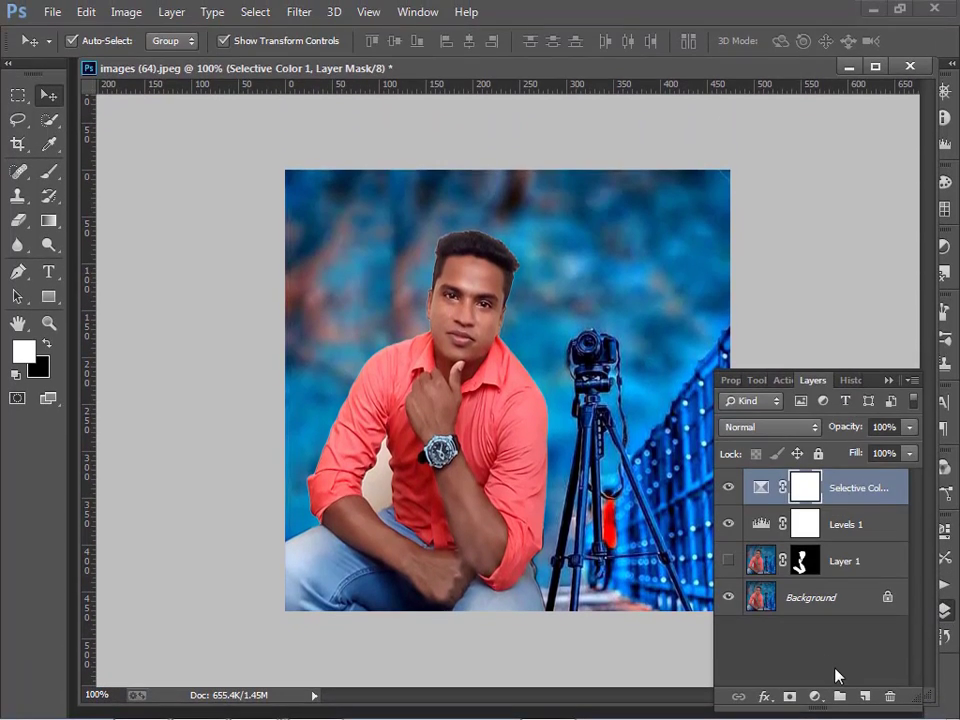
click(816, 695)
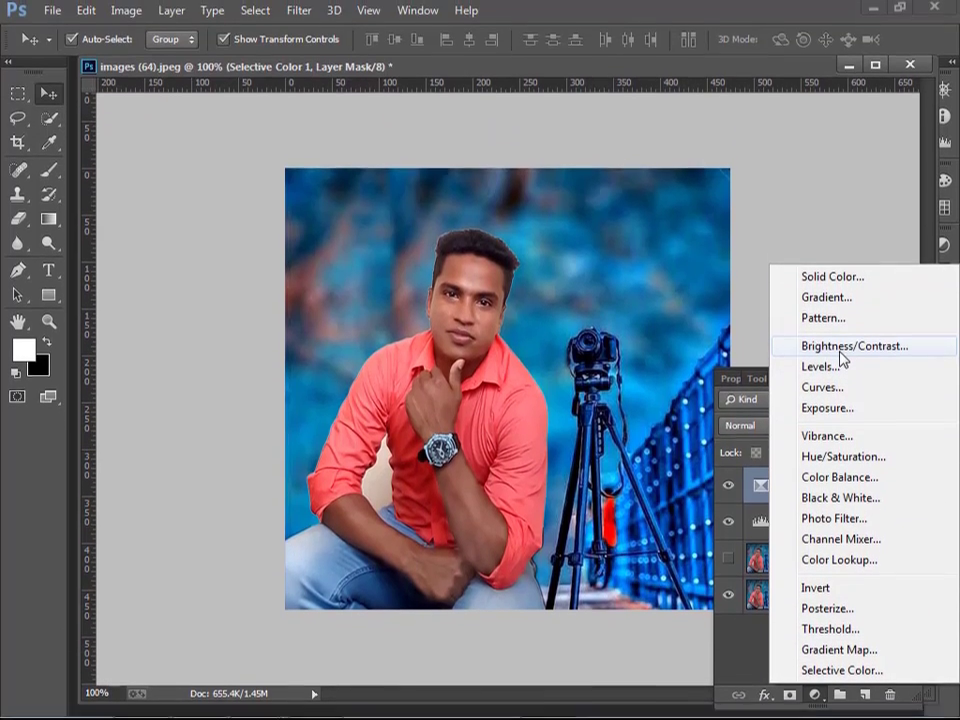
click(842, 347)
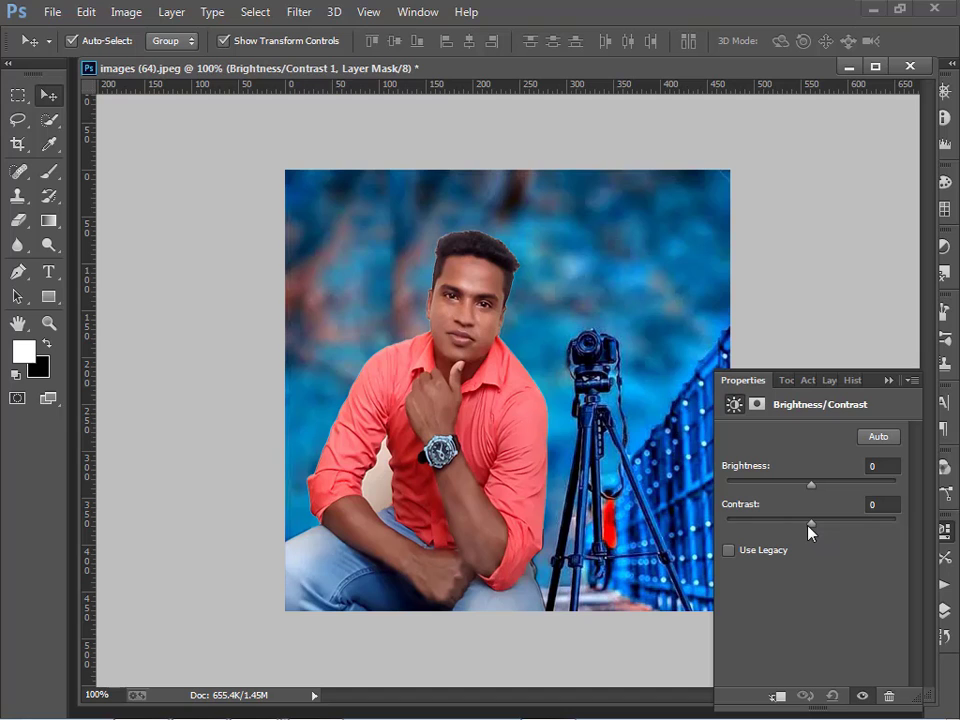
drag(810, 530, 838, 534)
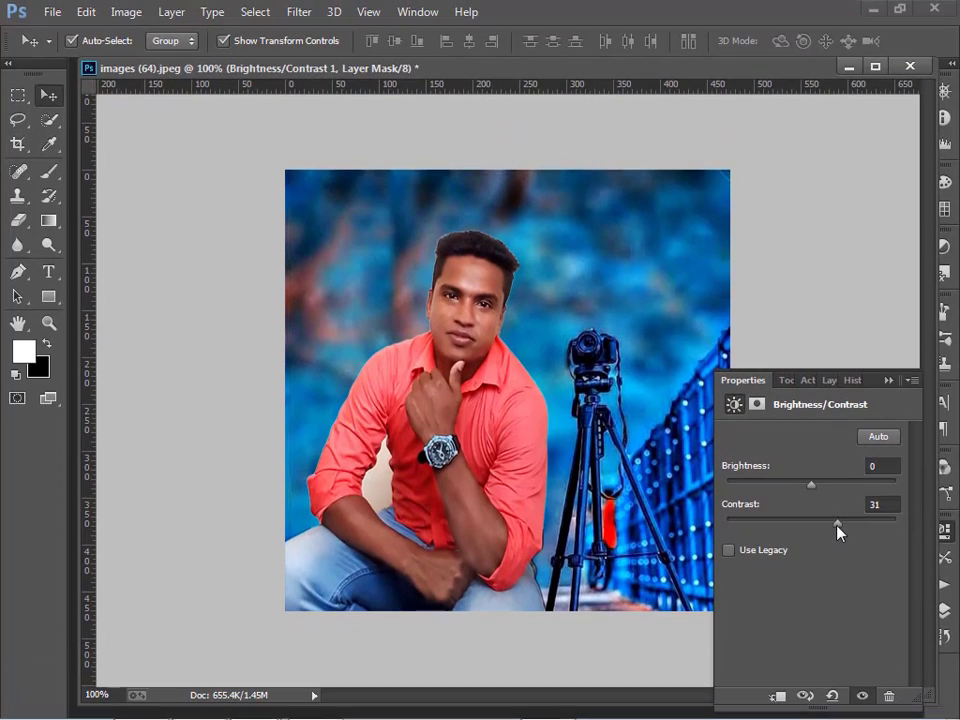
drag(837, 524, 810, 526)
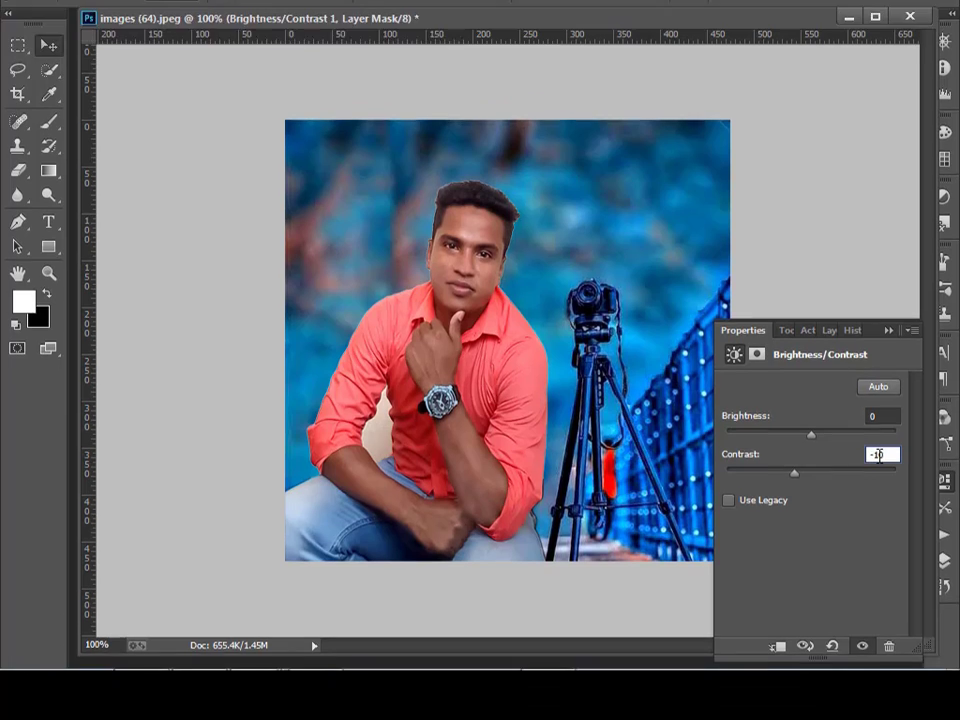
text(0)
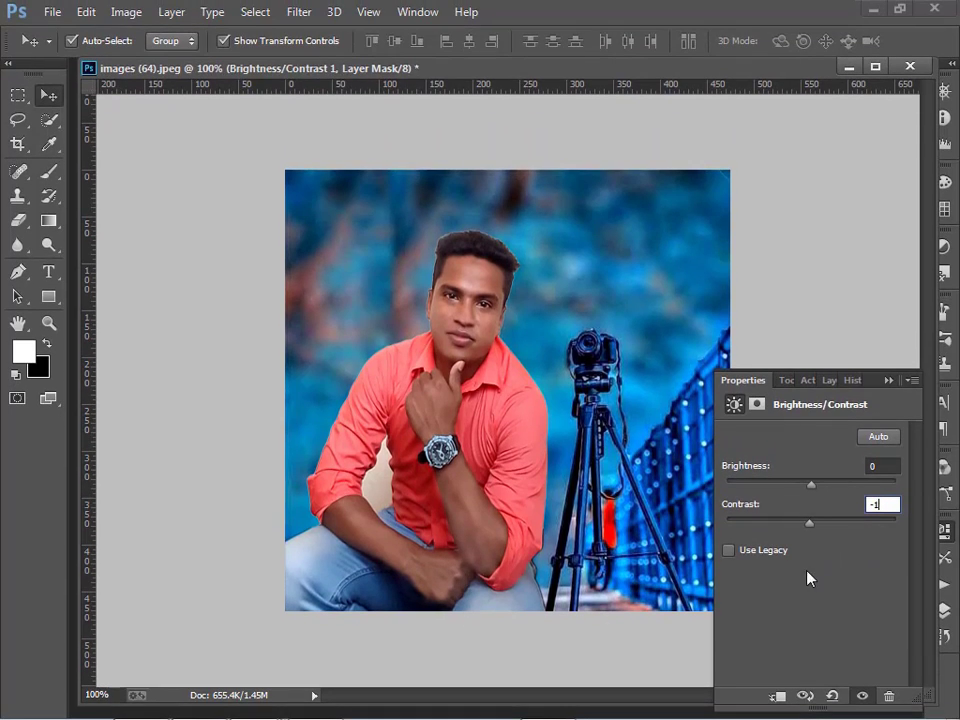
drag(794, 523, 839, 527)
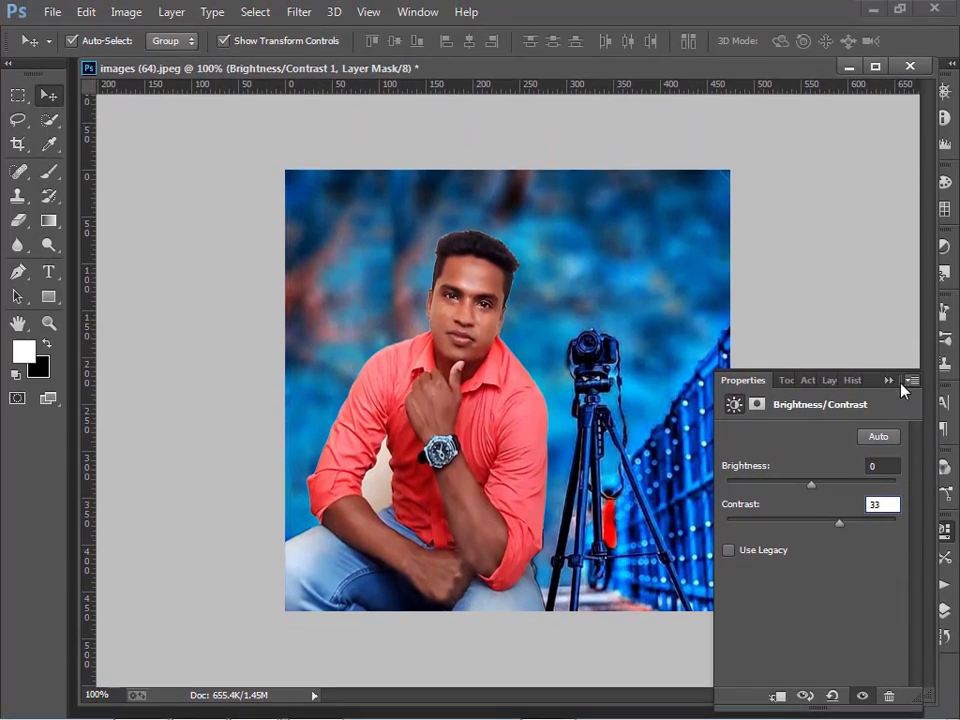
click(893, 381)
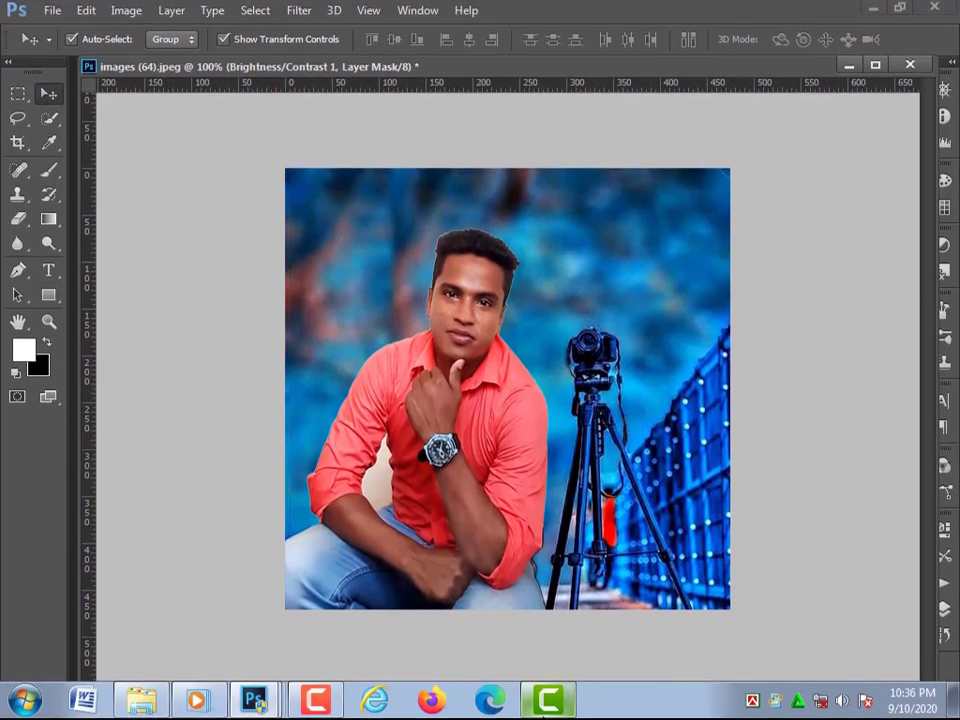
Step: View the Brightness/Contrast layer's mask on its own, and return to the full composite
mouse_move(542, 716)
click(943, 611)
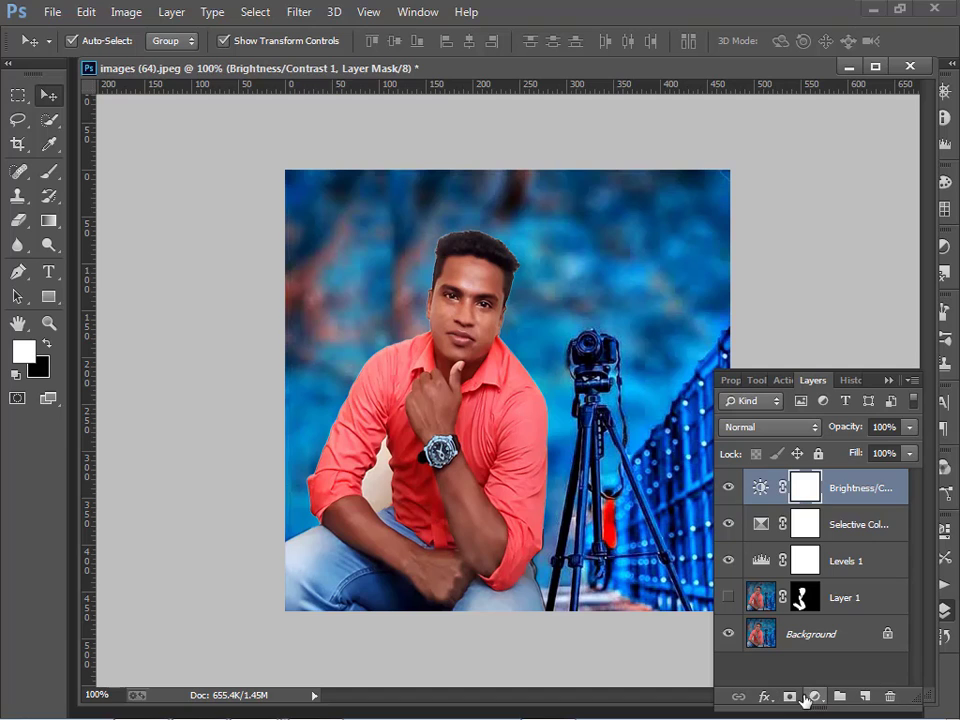
click(816, 697)
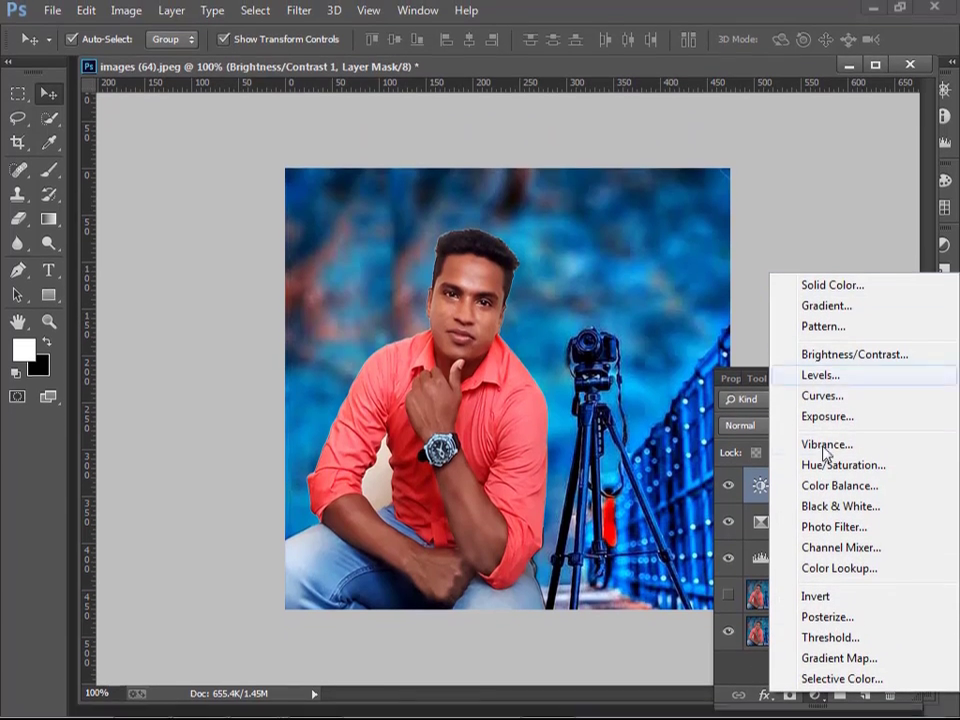
click(838, 224)
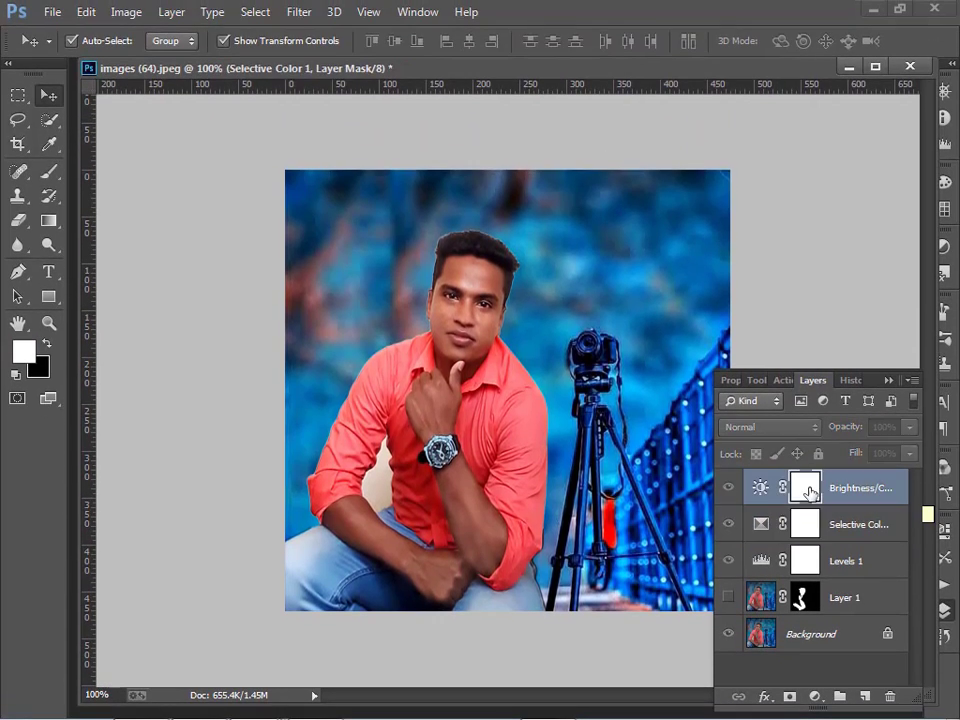
alt+click(807, 489)
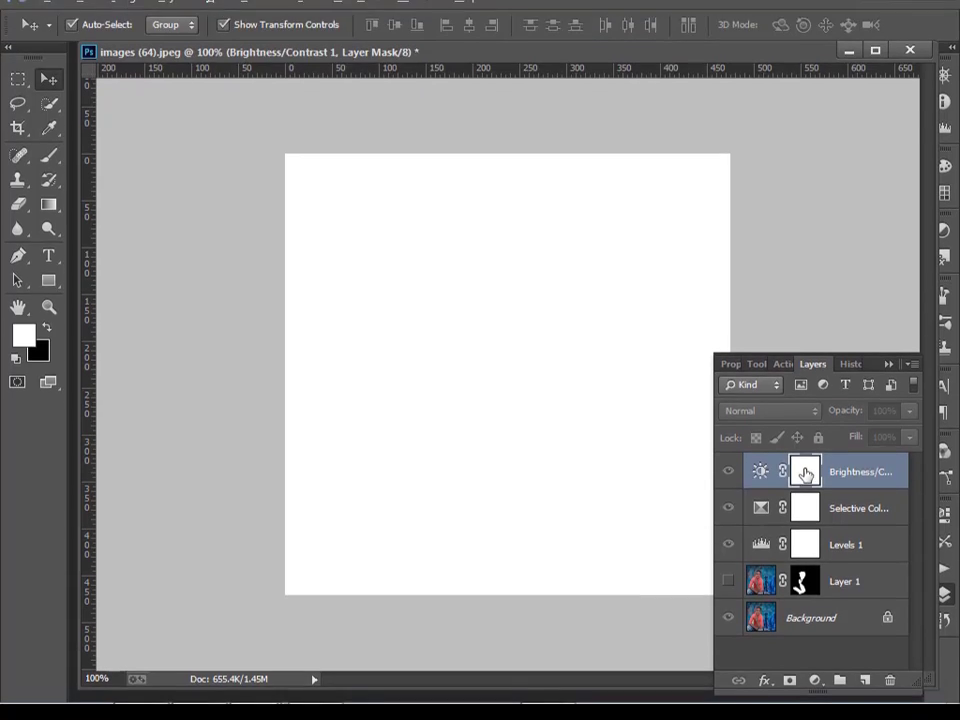
alt+click(806, 488)
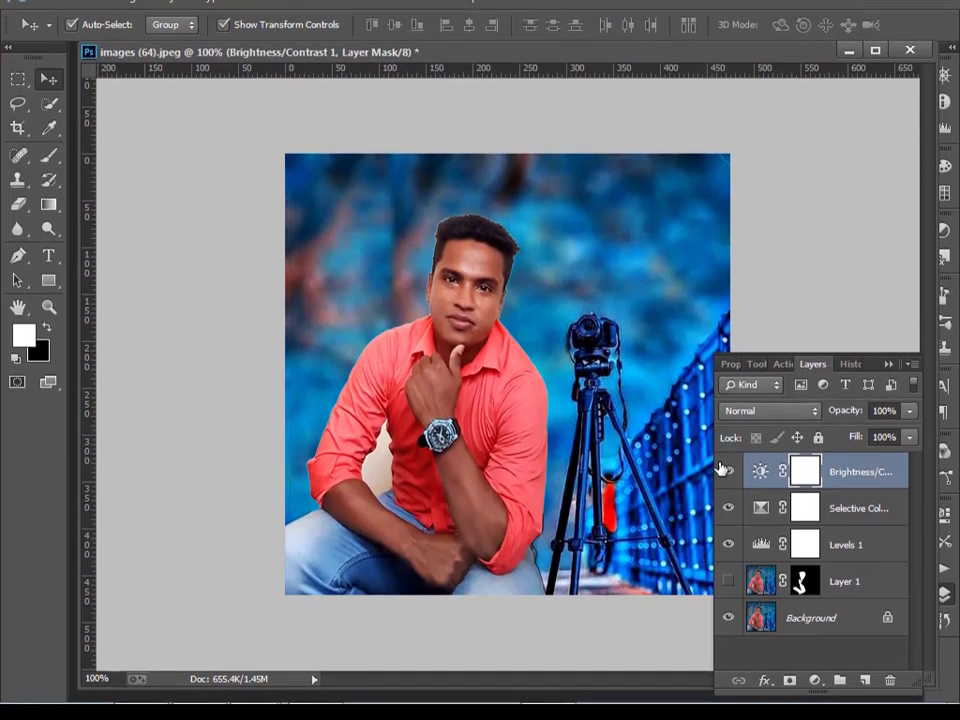
Step: Hide and show the Brightness/Contrast and Selective Color layers to compare the image with and without them
drag(728, 487, 742, 524)
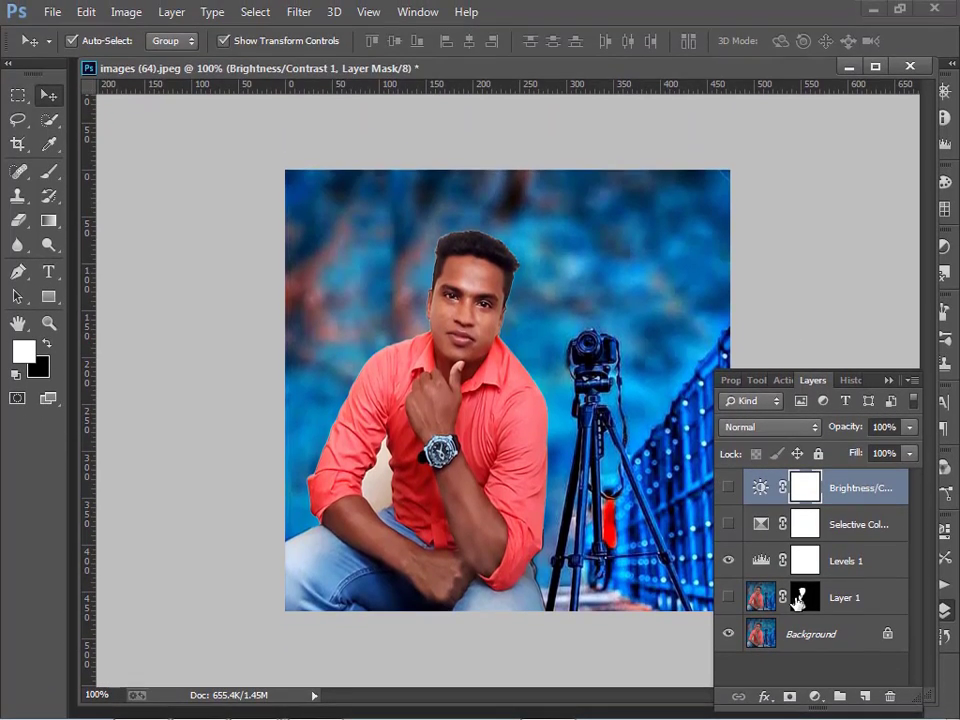
click(728, 523)
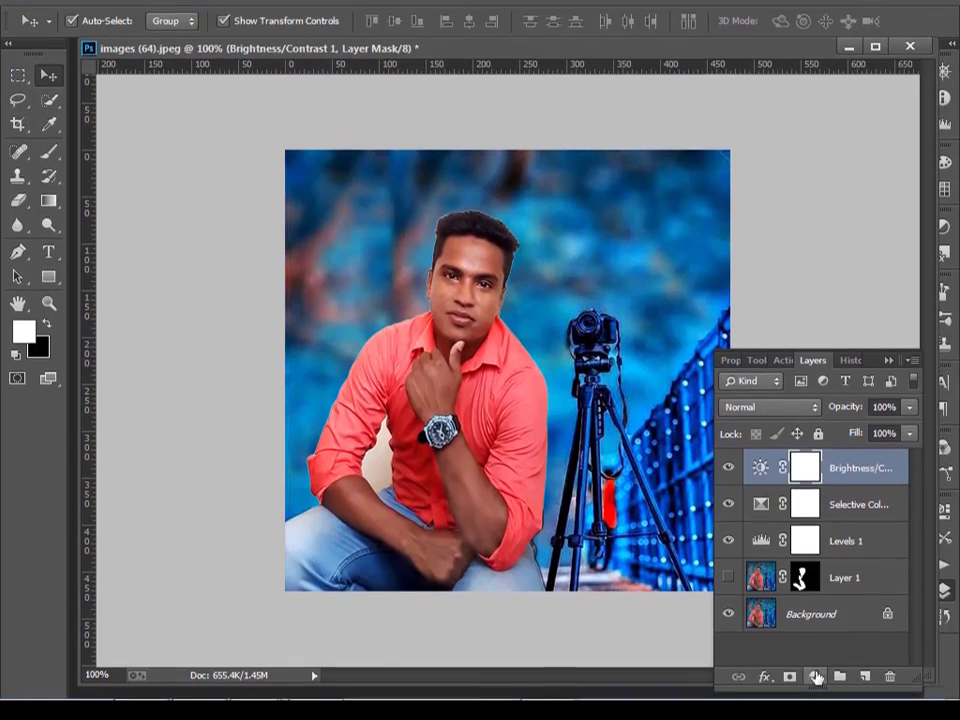
Step: Add a second Brightness/Contrast adjustment layer above the first and try a contrast of -50 with a brightness of -22
click(815, 696)
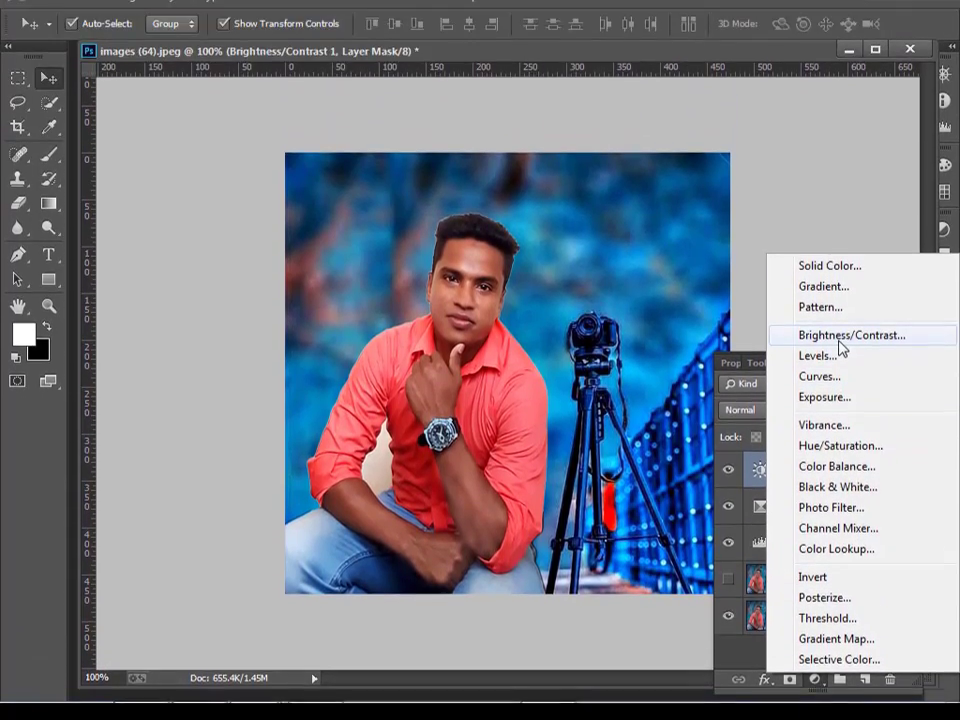
click(845, 311)
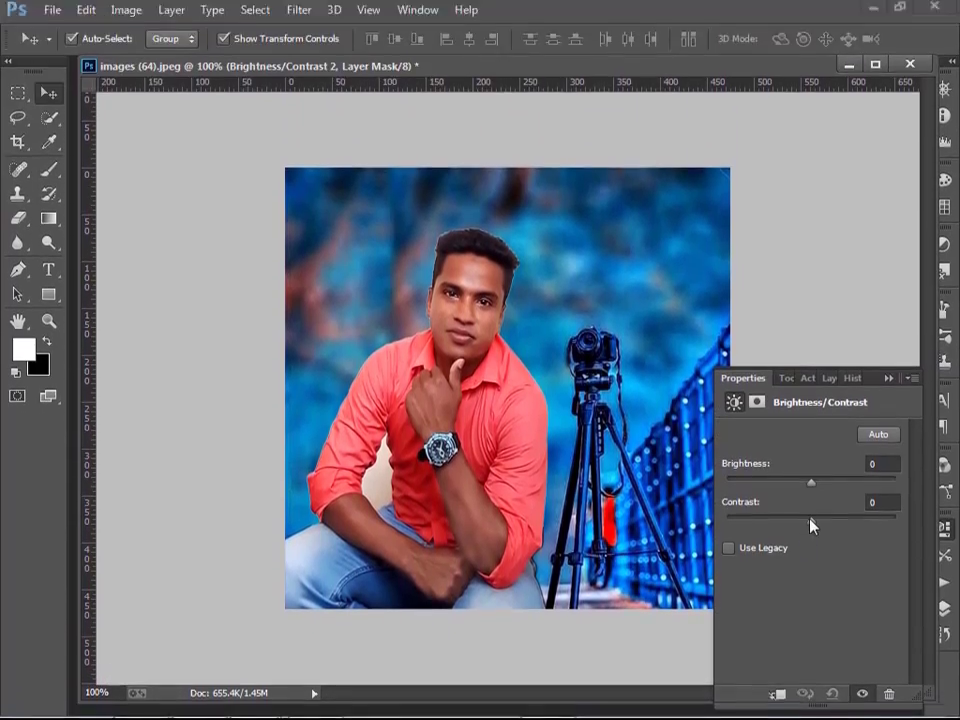
drag(811, 522, 852, 529)
drag(851, 473, 790, 474)
drag(788, 528, 727, 528)
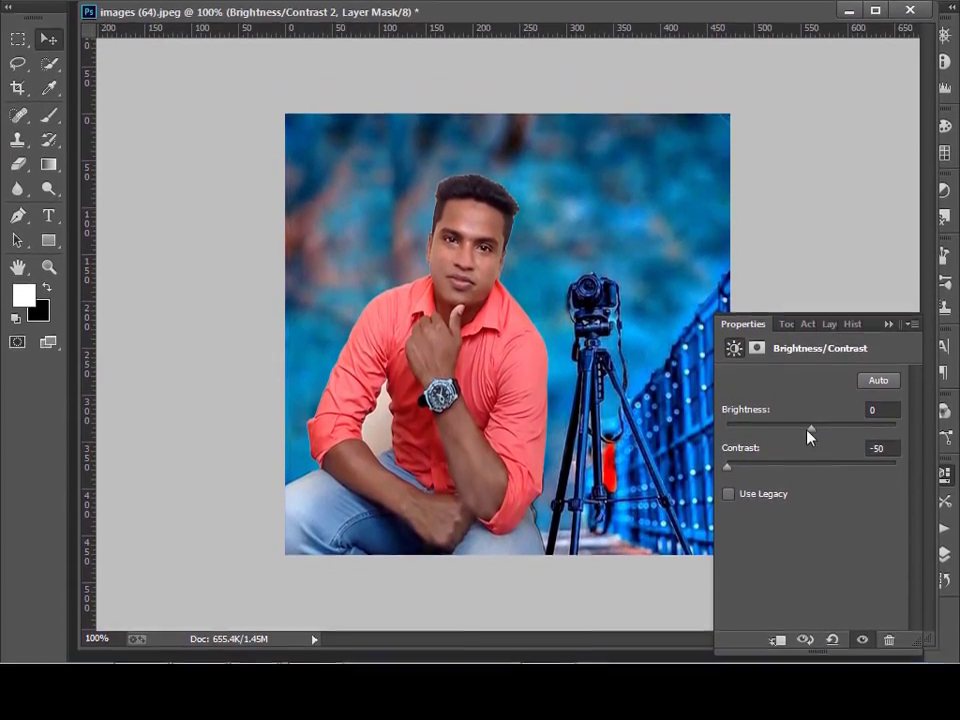
mouse_move(810, 485)
mouse_down()
mouse_move(774, 490)
mouse_move(790, 492)
mouse_move(799, 469)
mouse_up()
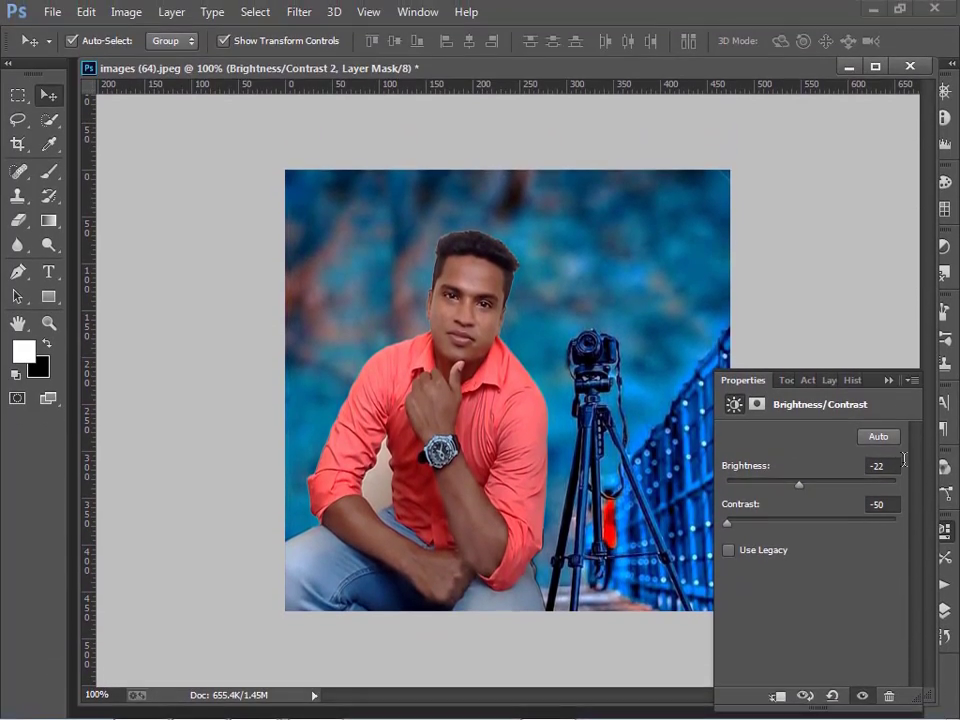
Step: Set the new Brightness/Contrast adjustment to brightness -2 and contrast 11, and collapse its settings
click(882, 465)
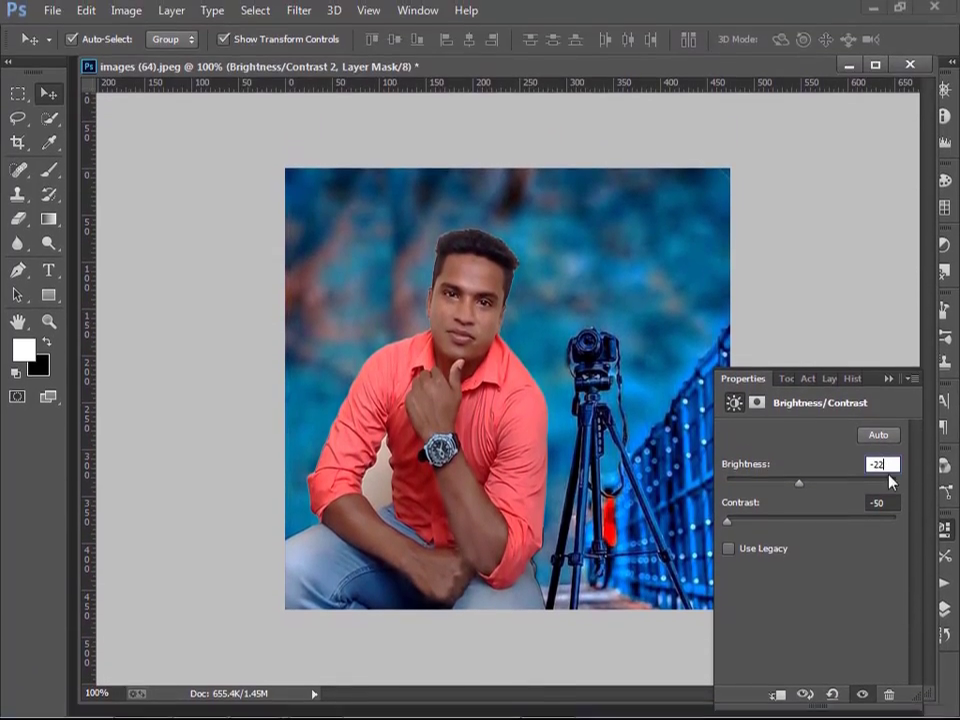
key(BackSpace)
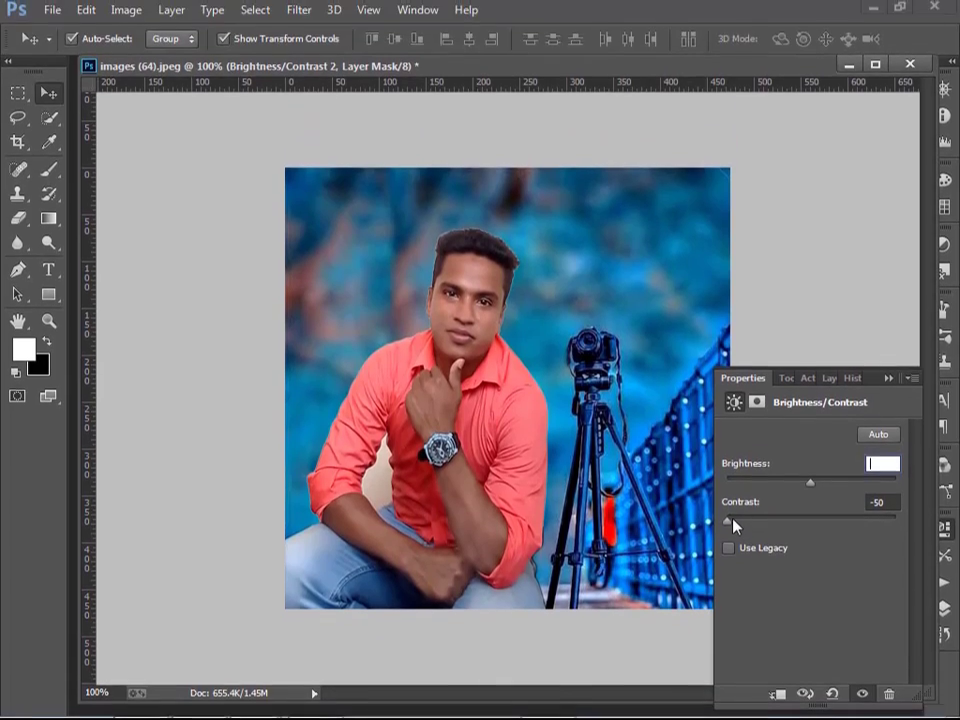
text(-2)
drag(735, 526, 823, 534)
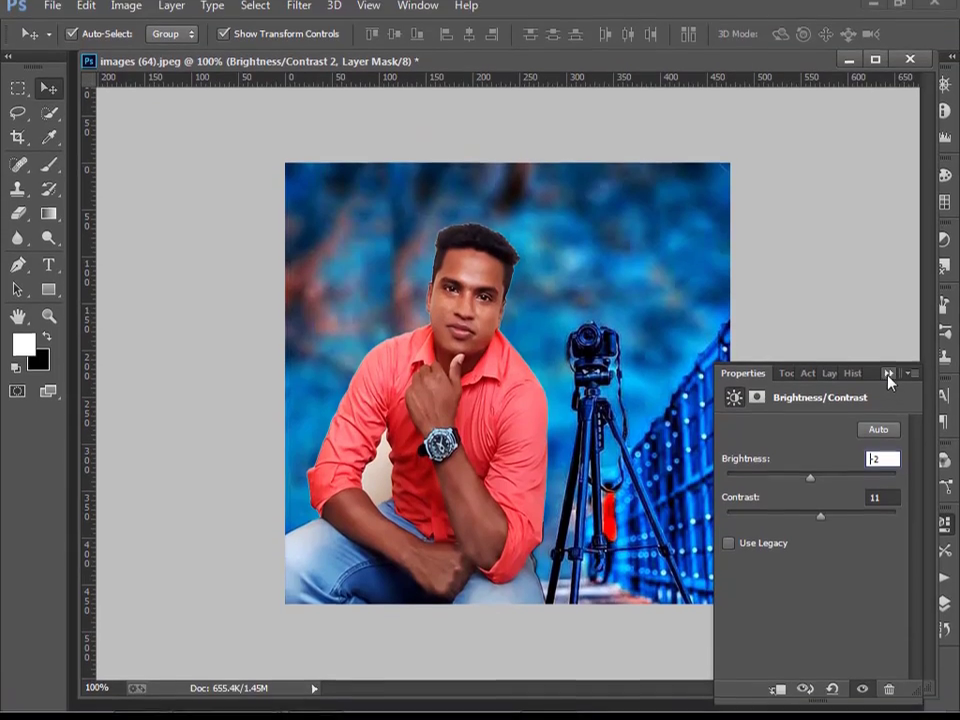
click(888, 378)
right_click(849, 215)
click(887, 430)
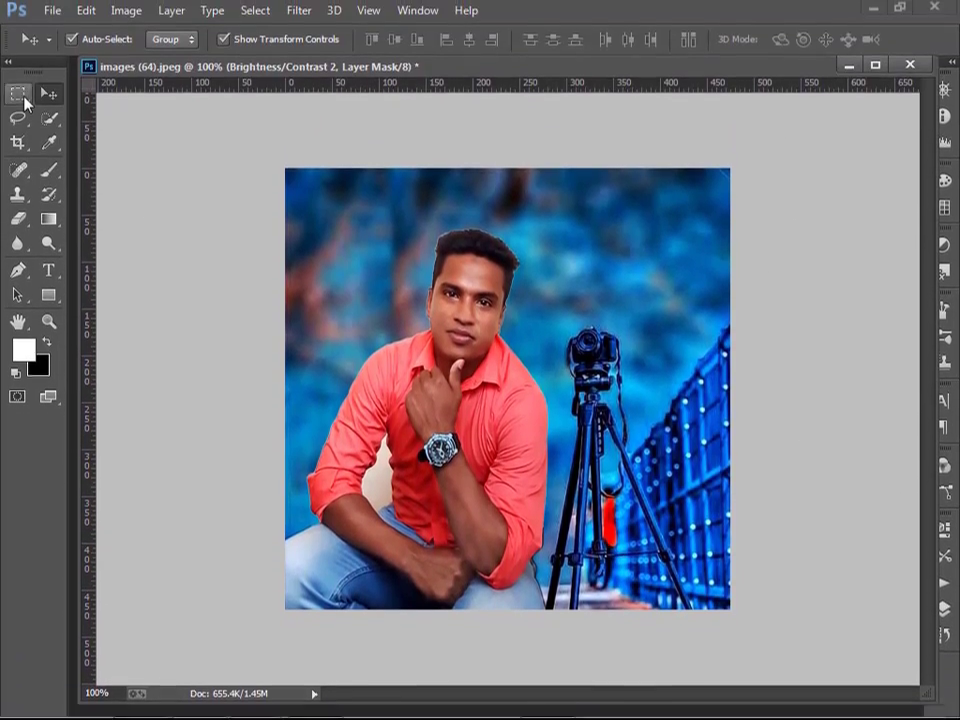
Step: Inspect the graded composite at 200% zoom and return to 100%
click(47, 97)
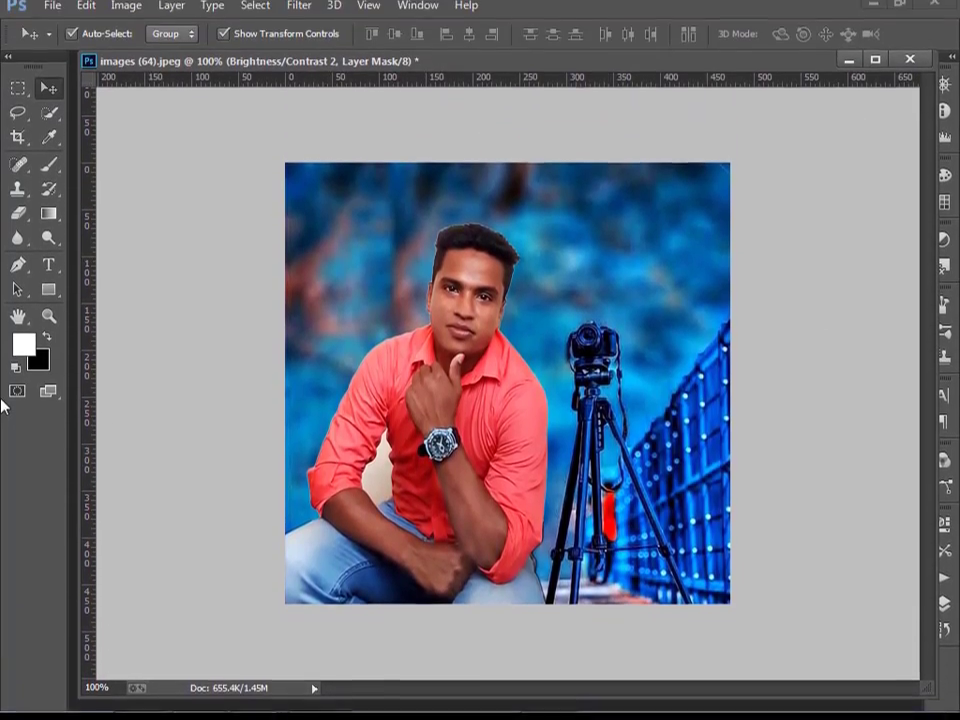
key(ctrl+minus)
key(ctrl+plus)
key(ctrl+plus)
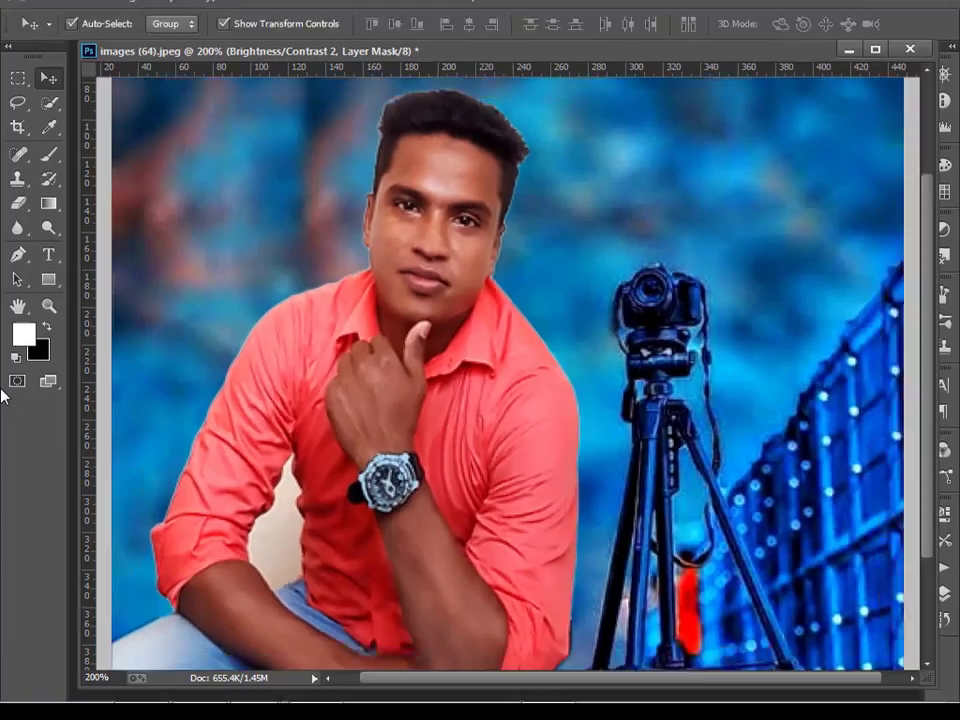
key(ctrl+minus)
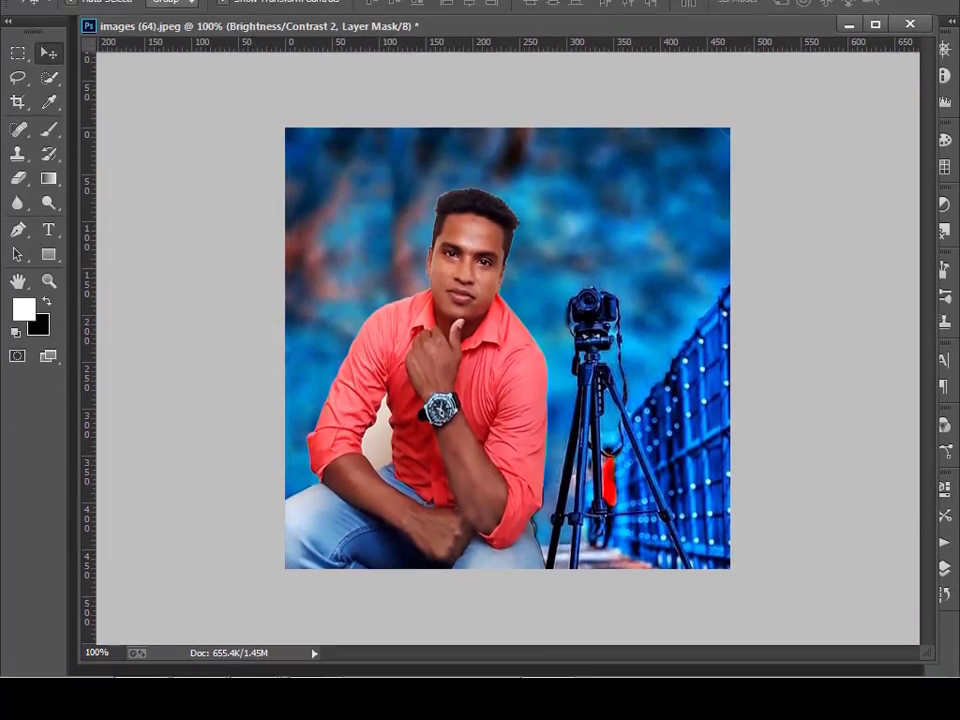
Step: Start saving a copy of the composite in New folder (2) with JPEG as the file format
click(52, 12)
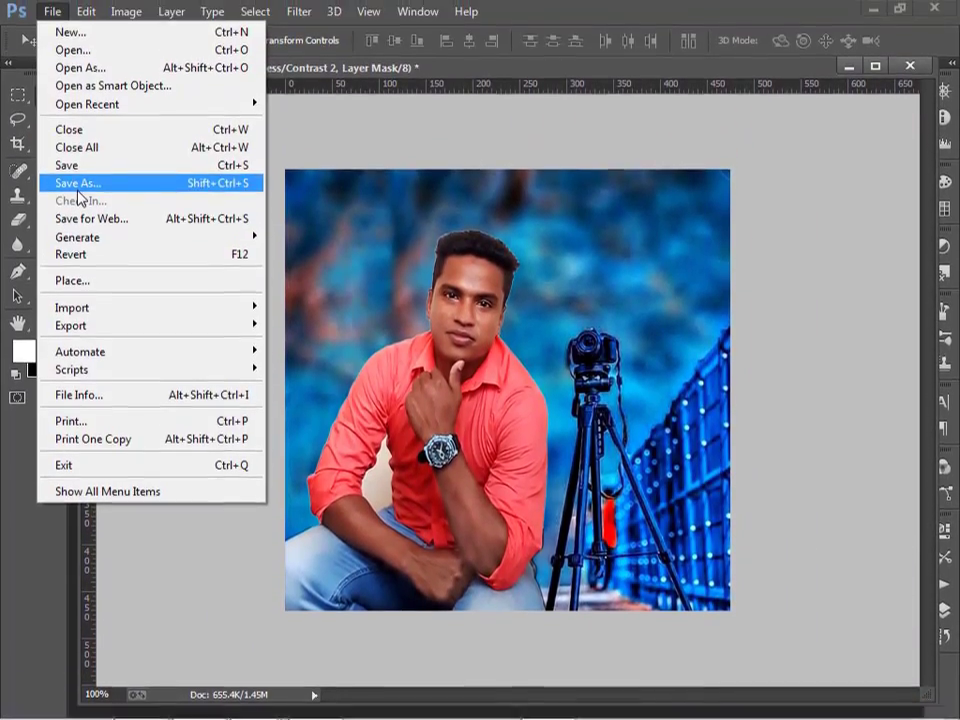
click(80, 183)
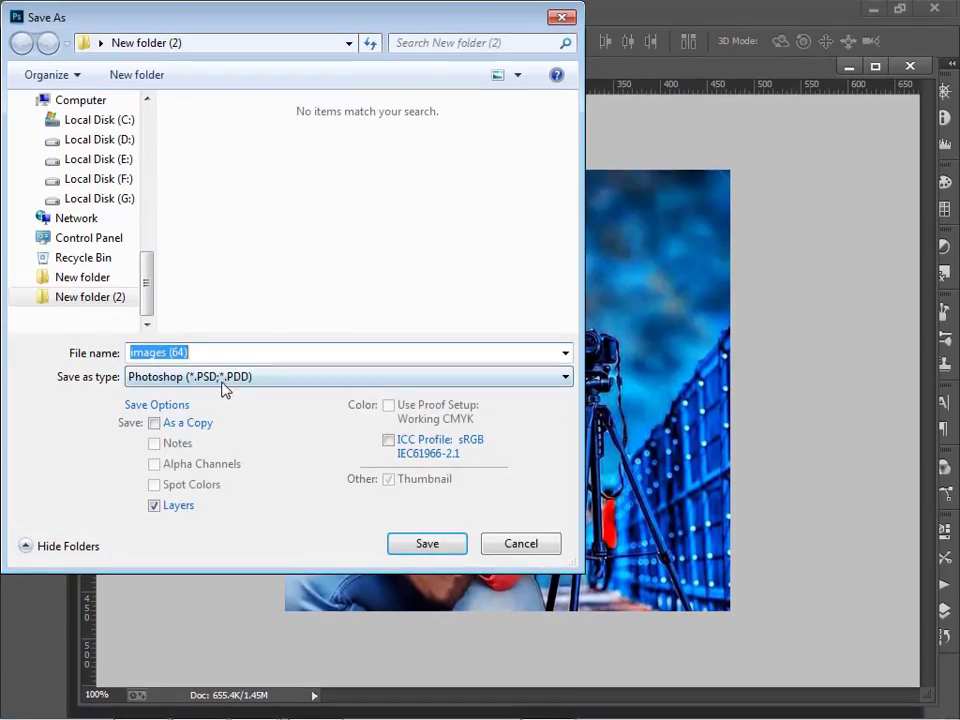
click(223, 386)
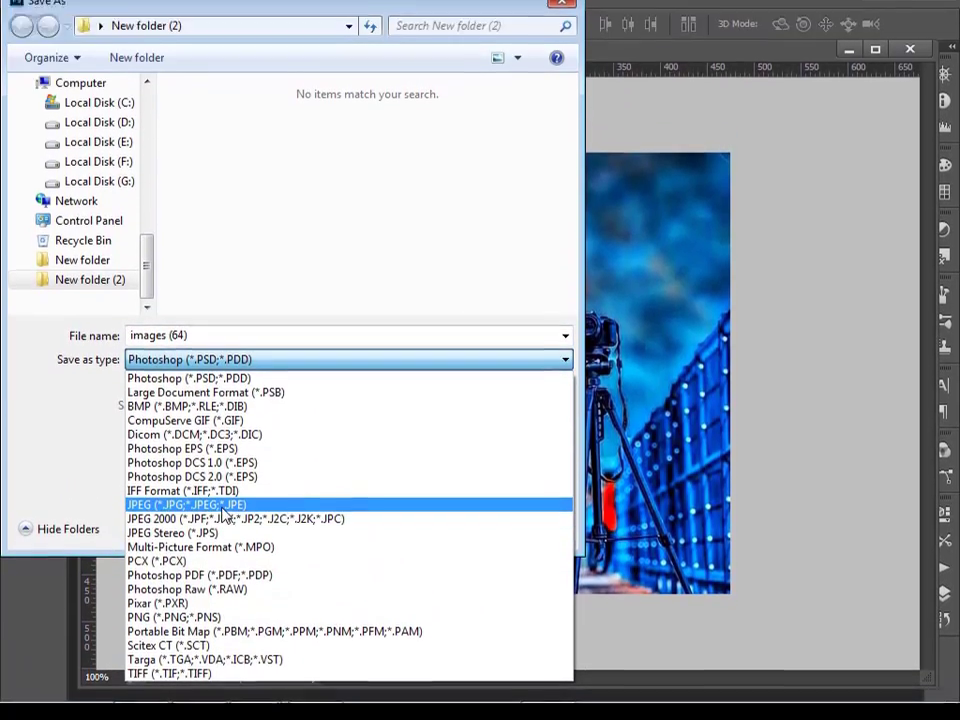
click(186, 505)
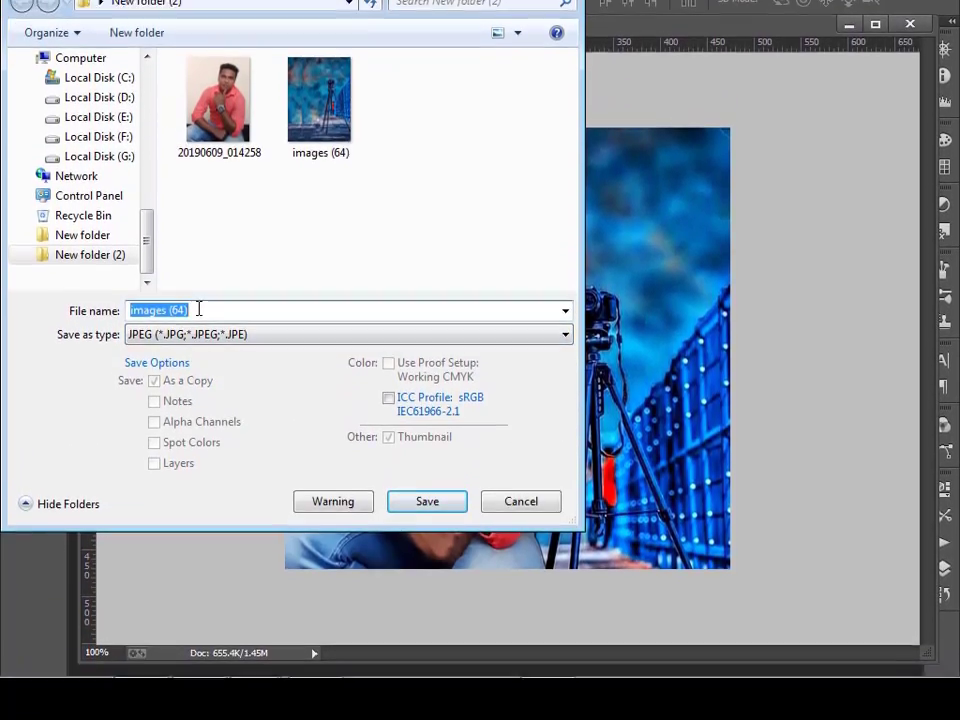
Step: Replace the file name with the person's name and save the JPEG copy
click(198, 351)
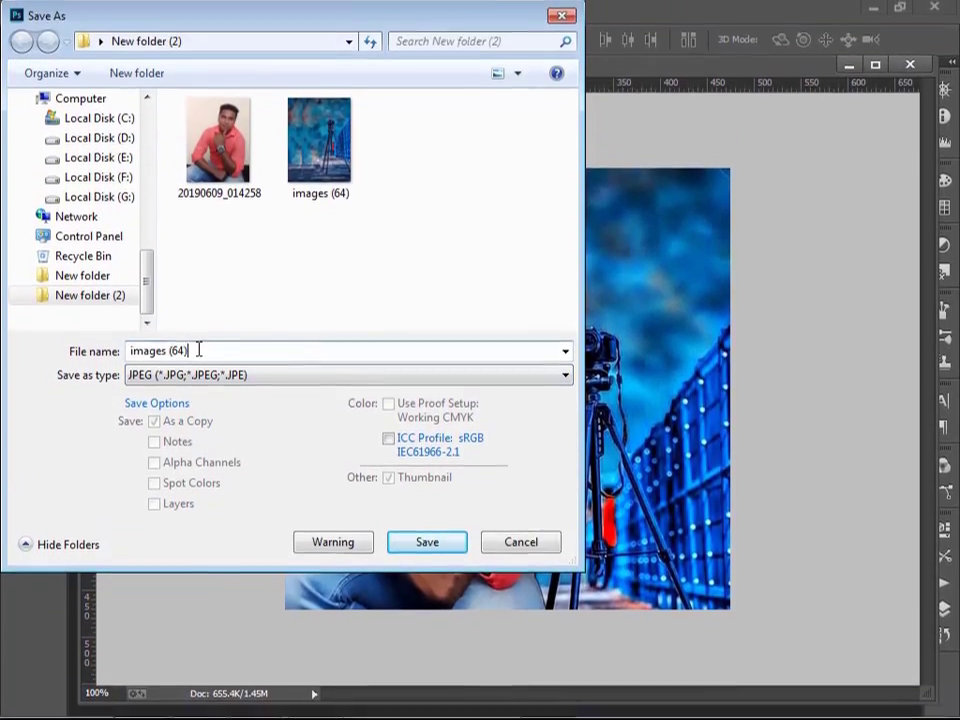
key(BackSpace)
key(BackSpace)
key(BackSpace)
key(BackSpace)
key(BackSpace)
key(BackSpace)
key(BackSpace)
key(BackSpace)
key(BackSpace)
key(BackSpace)
key(BackSpace)
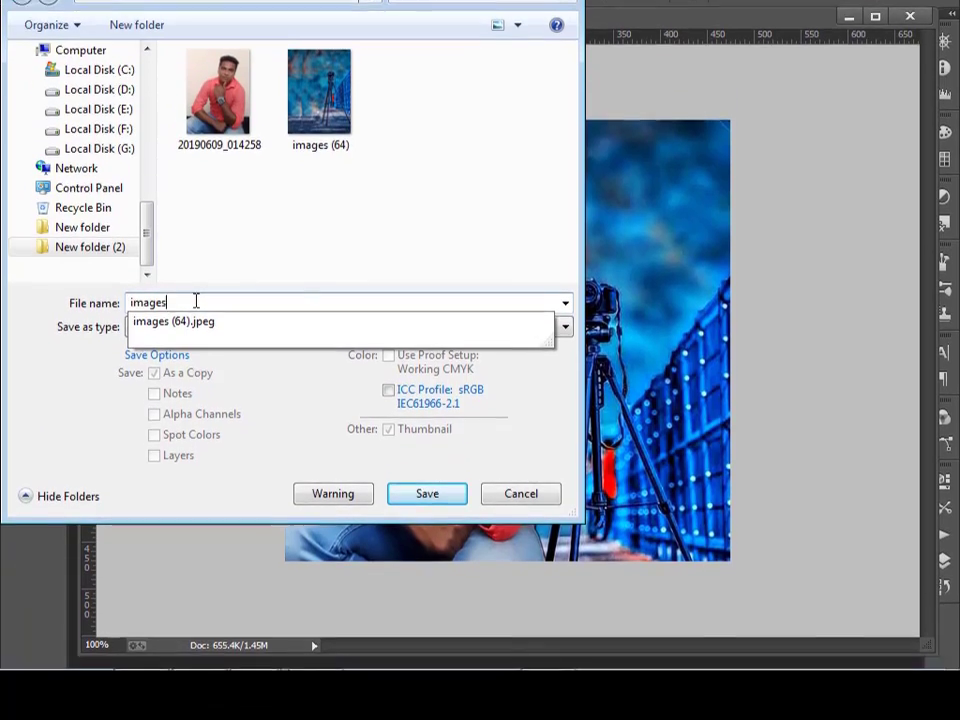
text(kaiyum)
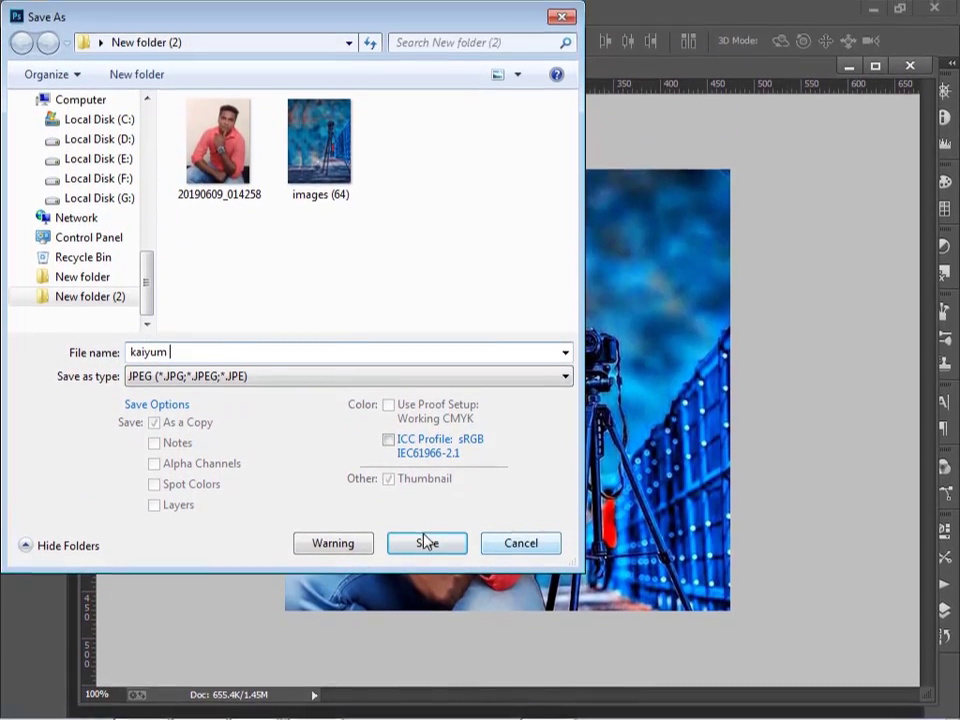
click(427, 543)
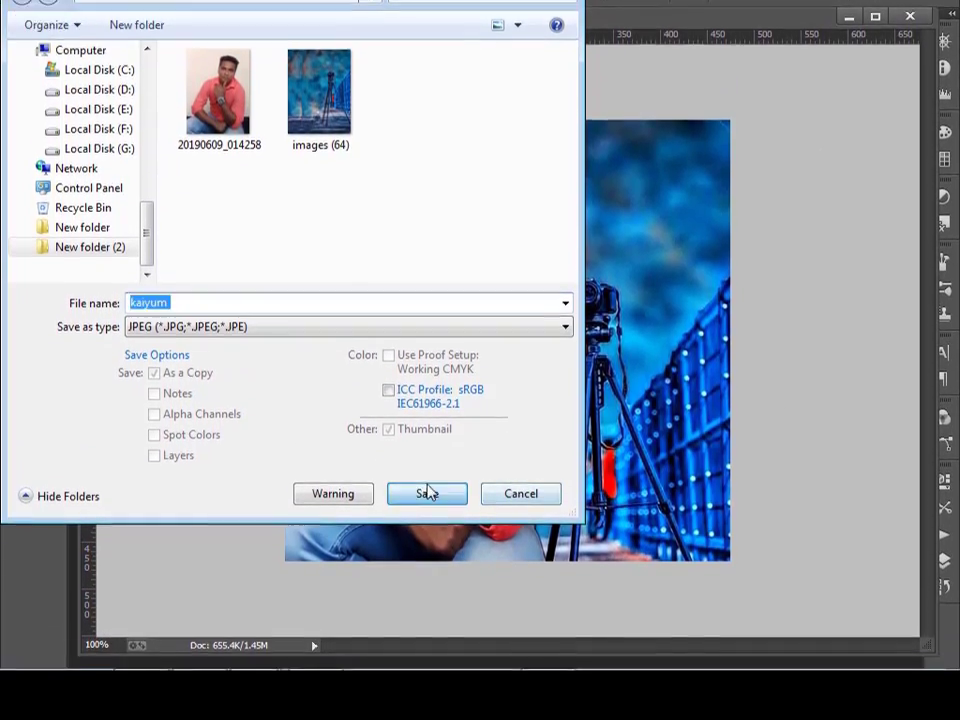